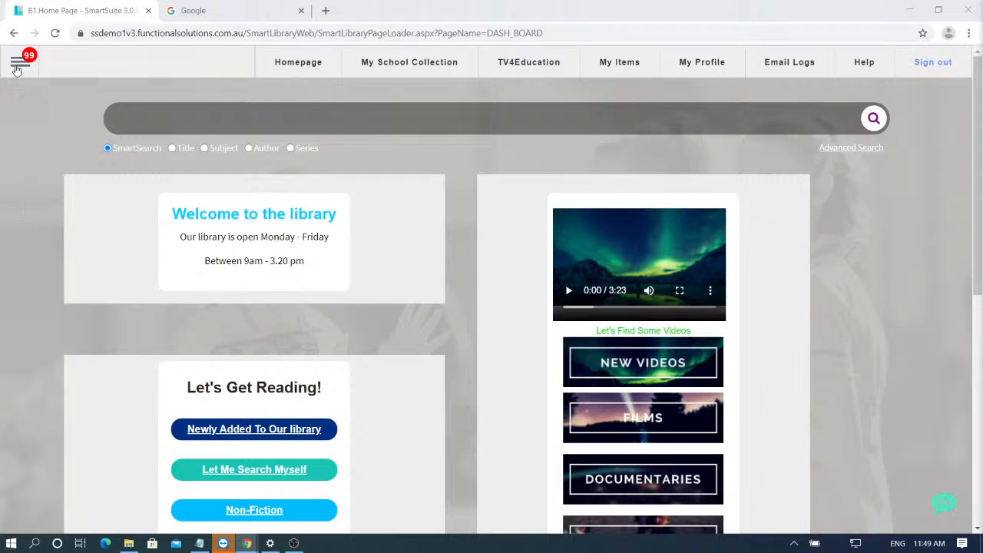
# - Open the catalogue editor on the 'Investigating light' title record
pyautogui.click(17, 67)
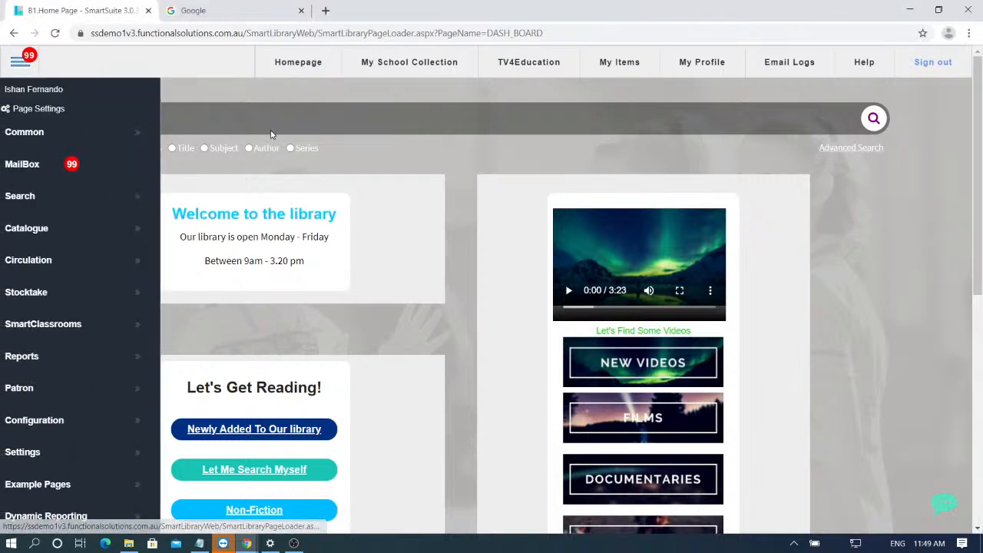
pyautogui.moveTo(127, 231)
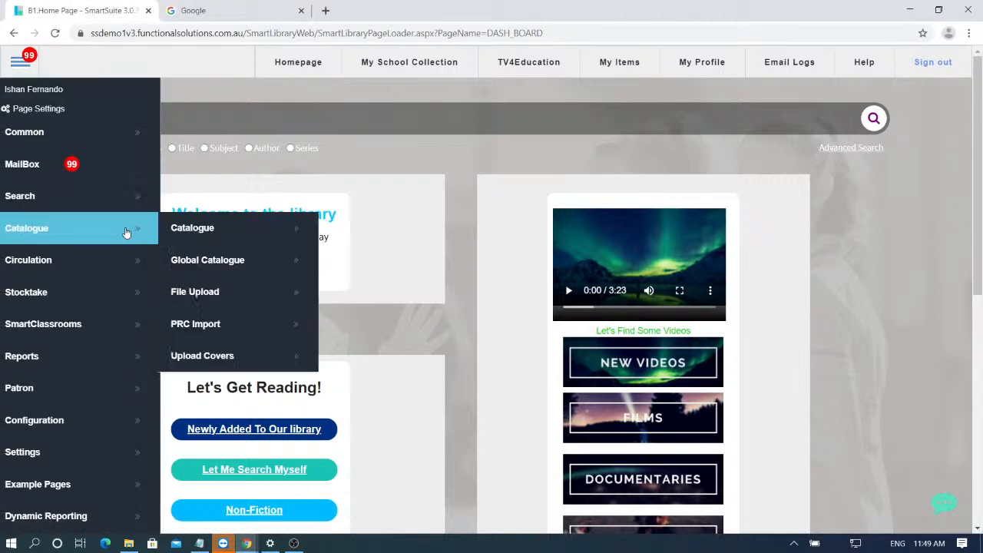
pyautogui.click(264, 238)
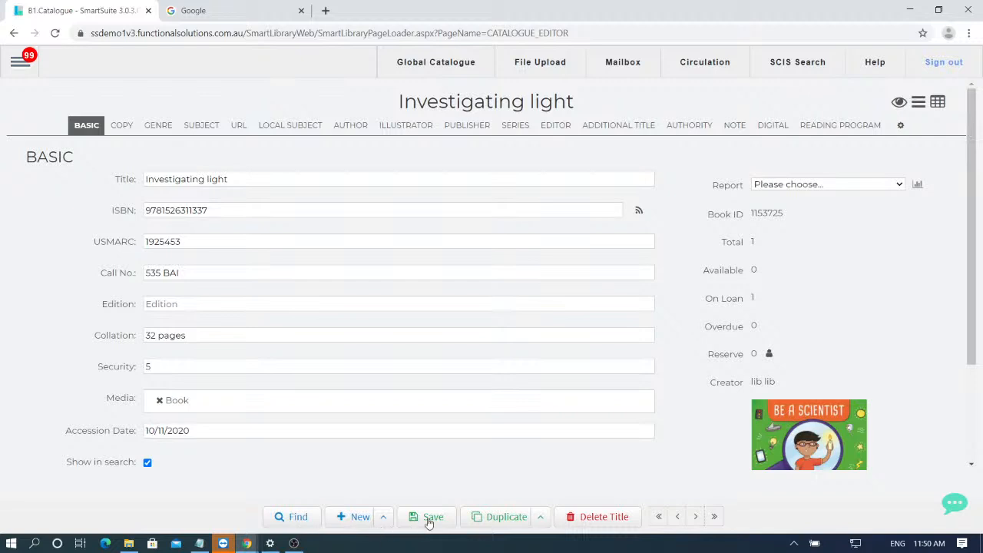
# - Look over the Duplicate options for this title without choosing one
pyautogui.click(543, 519)
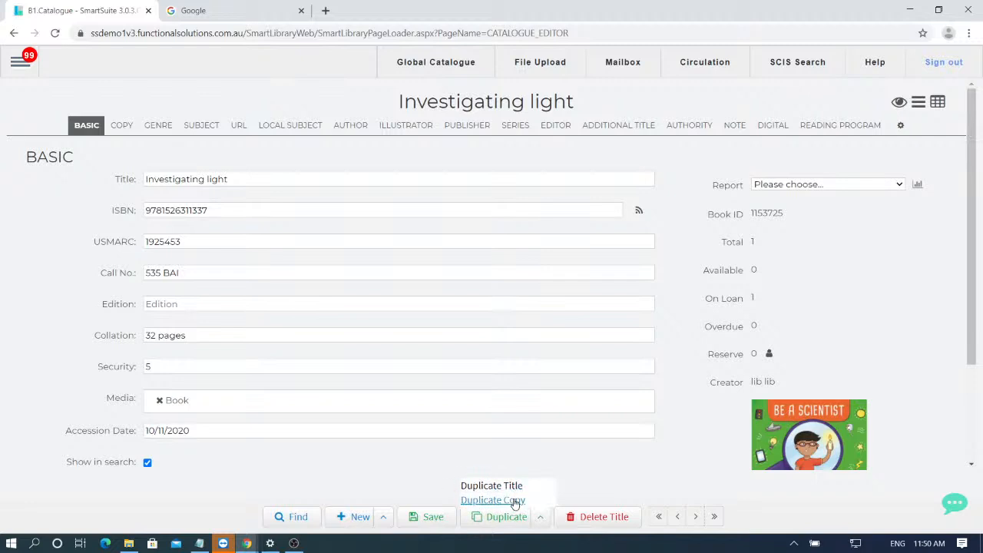
pyautogui.click(581, 463)
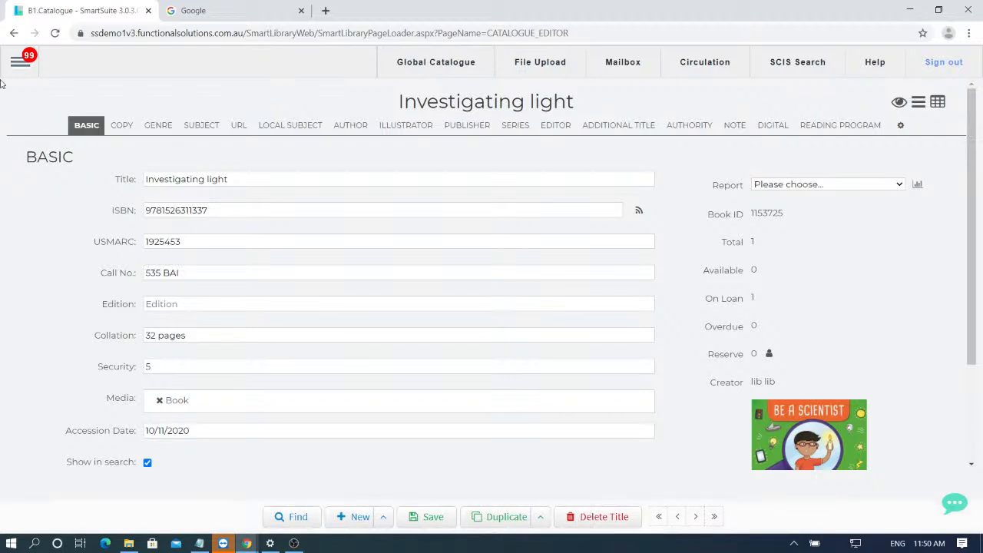
pyautogui.click(20, 67)
# - Open the Global Catalogue import page and review Barcode Format and Search By, keeping ISBN
pyautogui.moveTo(72, 228)
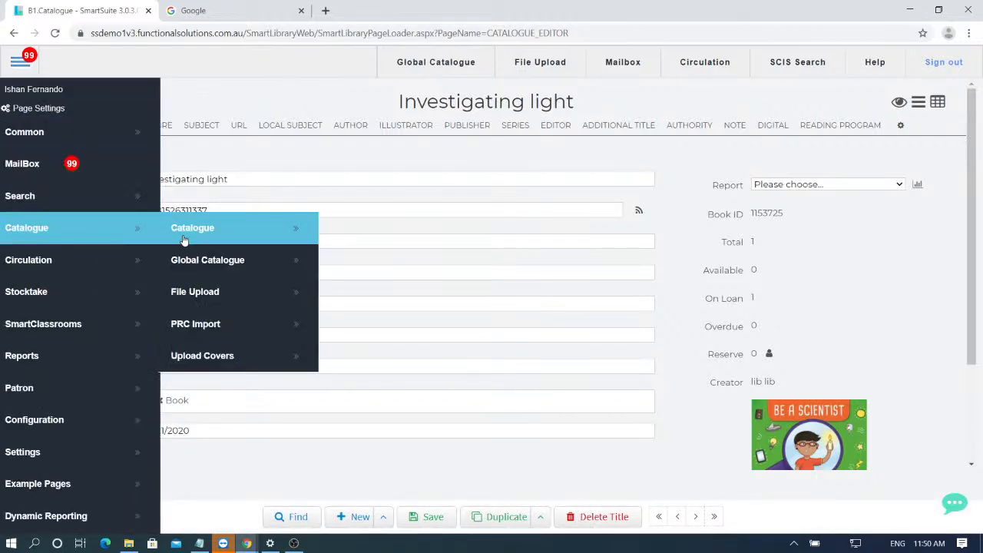
pyautogui.click(204, 261)
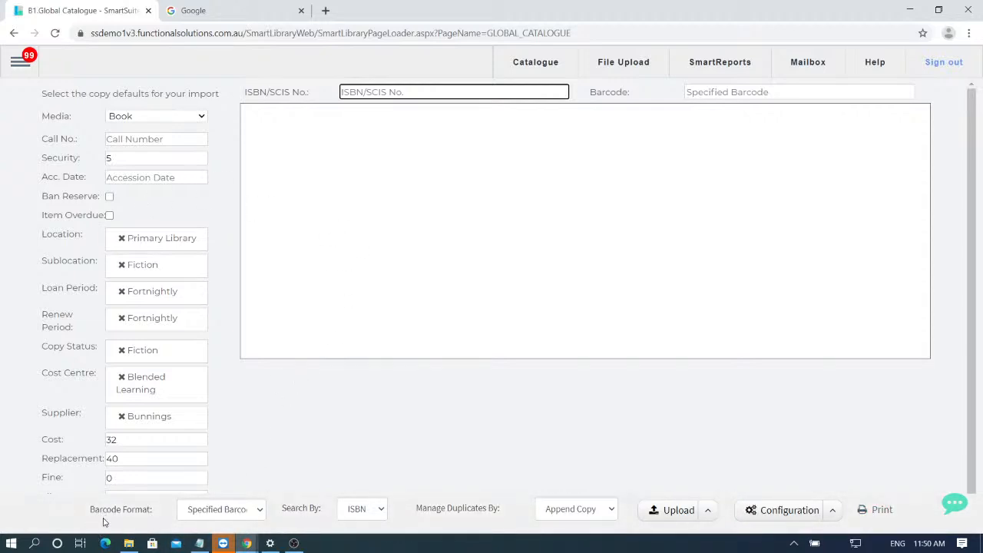
pyautogui.click(235, 510)
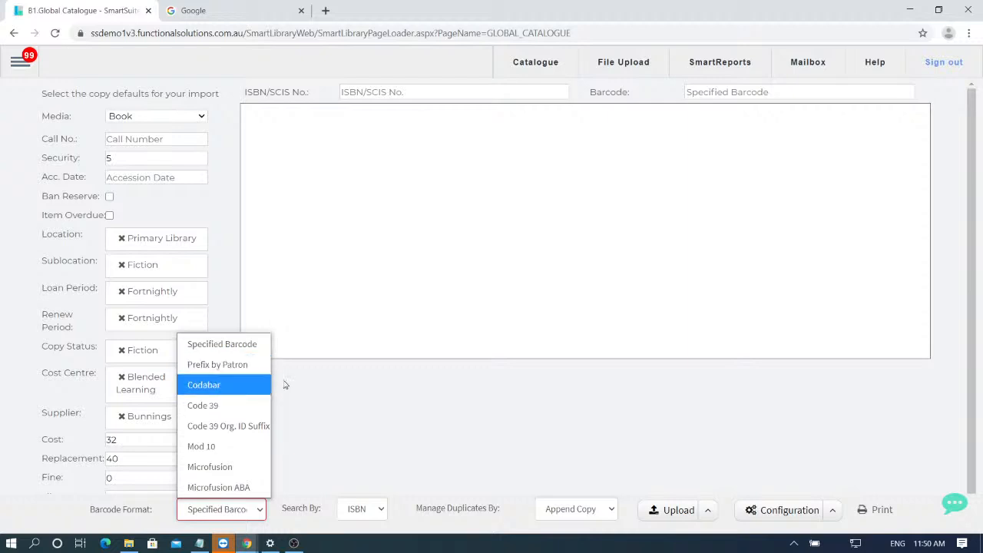
pyautogui.click(399, 443)
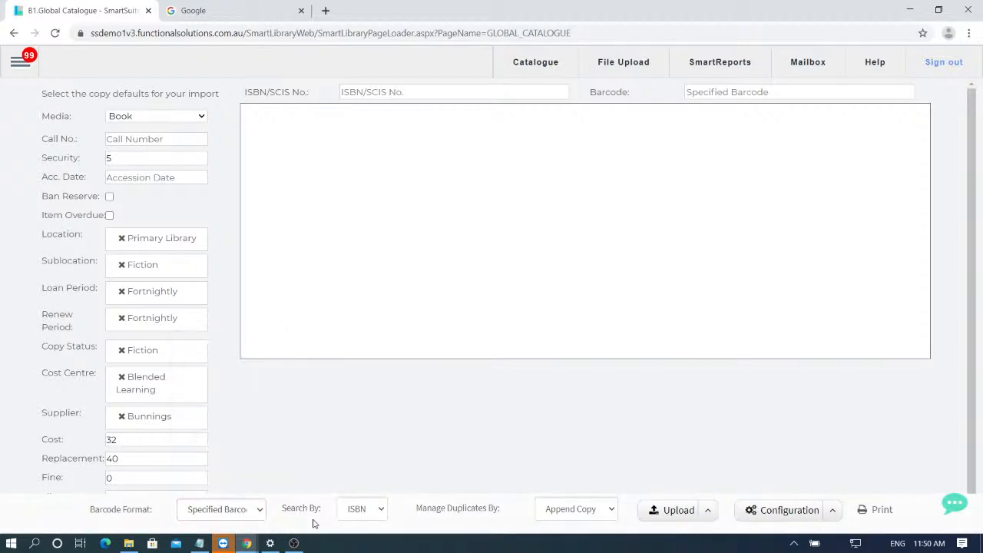
pyautogui.click(357, 511)
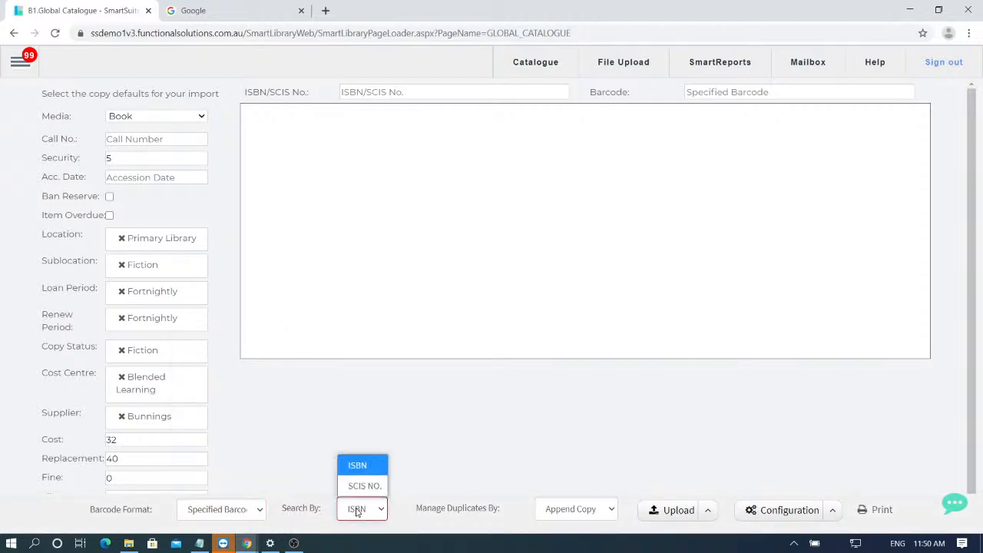
pyautogui.click(450, 471)
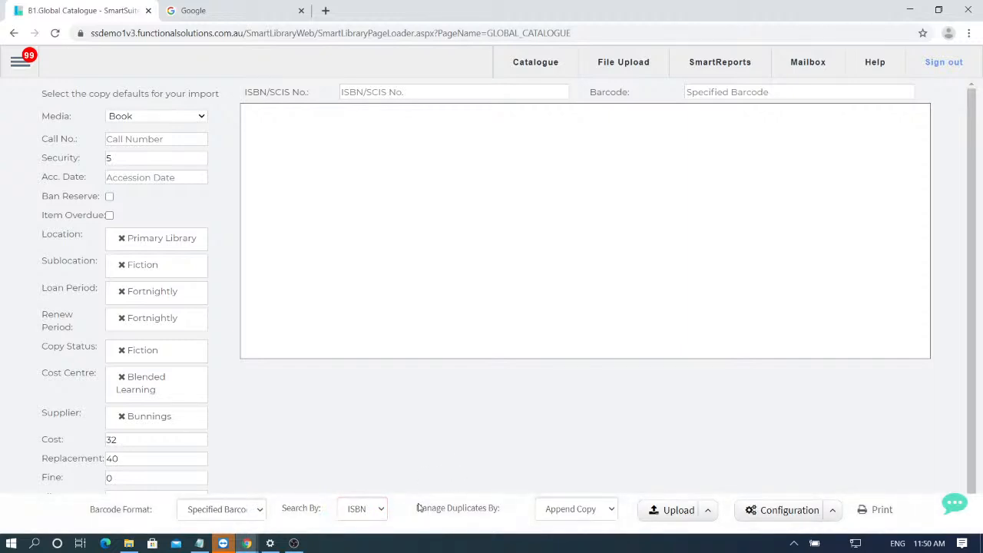
# - Review Manage Duplicates and Configuration options, leaving Append Copy unchanged
pyautogui.click(585, 510)
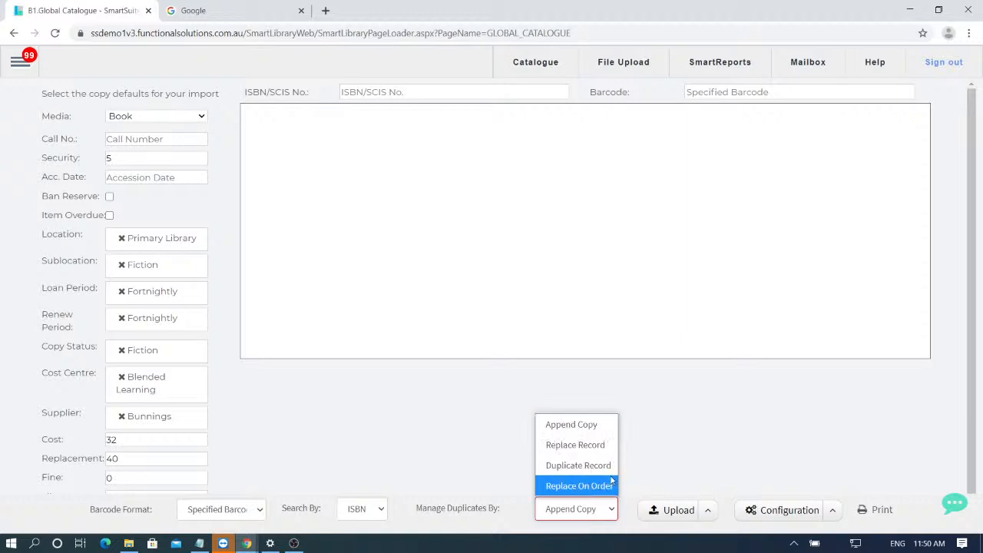
pyautogui.click(678, 454)
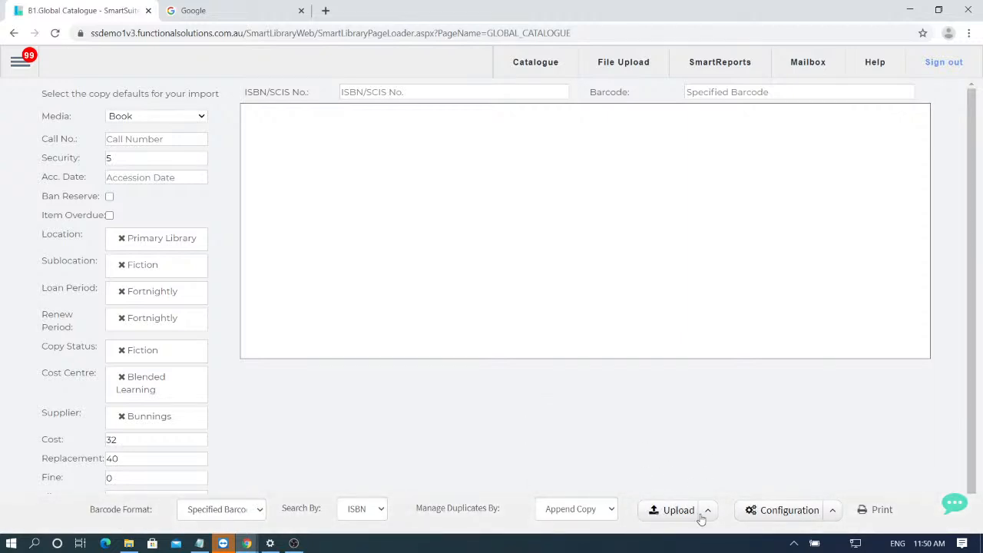
pyautogui.click(833, 512)
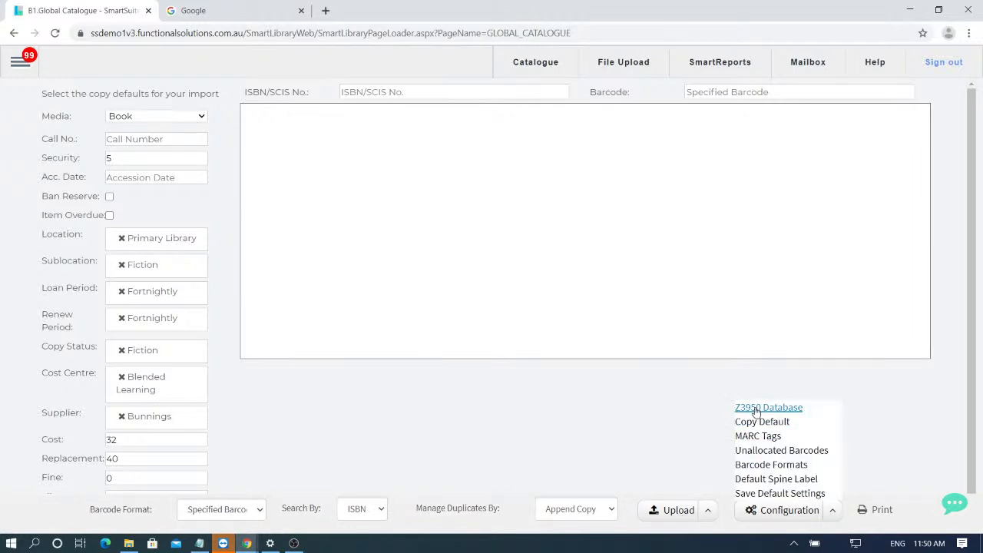
pyautogui.click(891, 471)
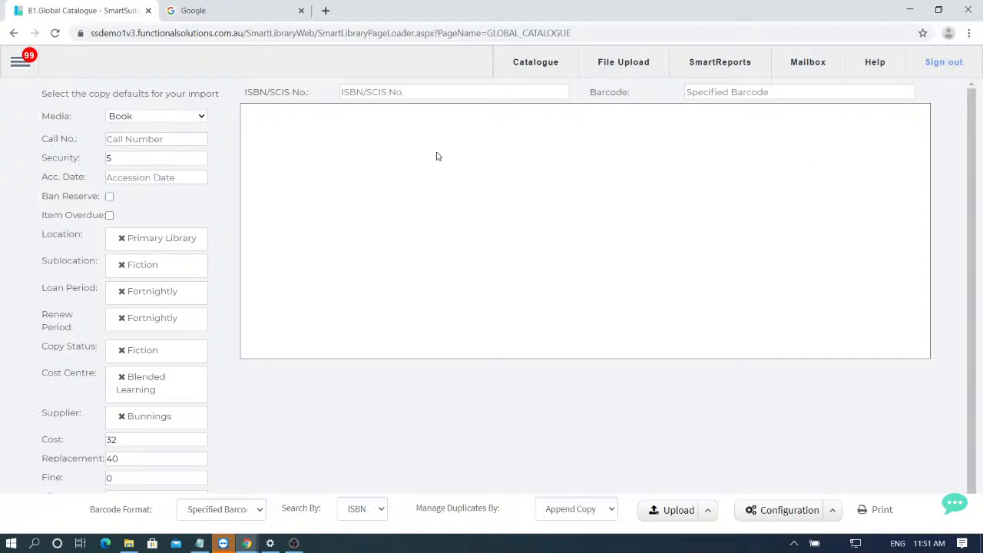
# - Start a new blank patron record in Patron Management
pyautogui.click(29, 67)
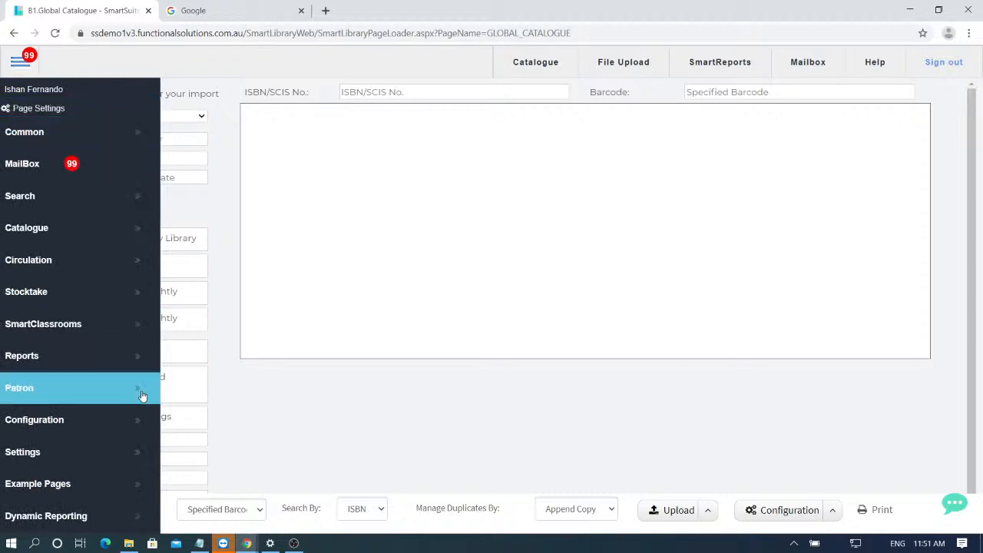
pyautogui.click(112, 393)
pyautogui.click(240, 418)
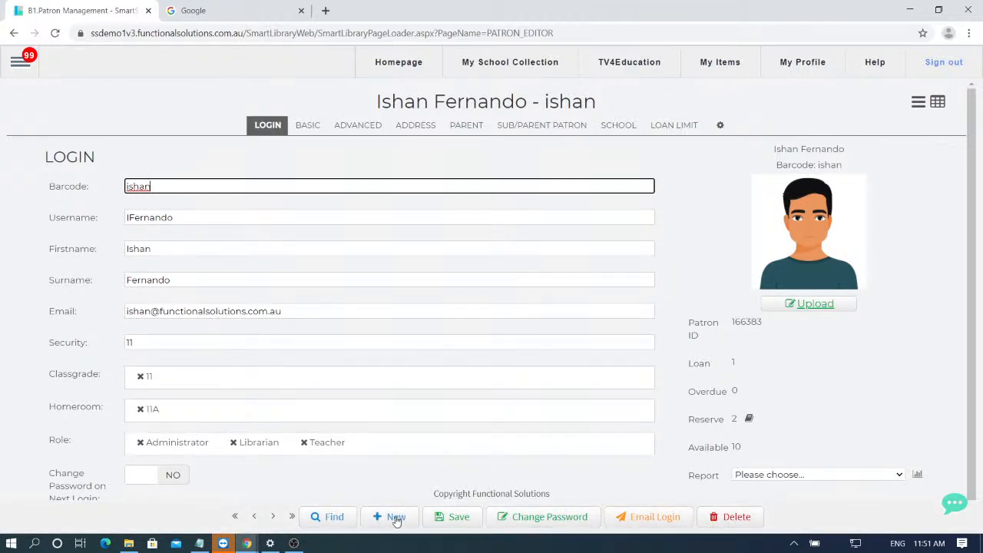
pyautogui.click(395, 518)
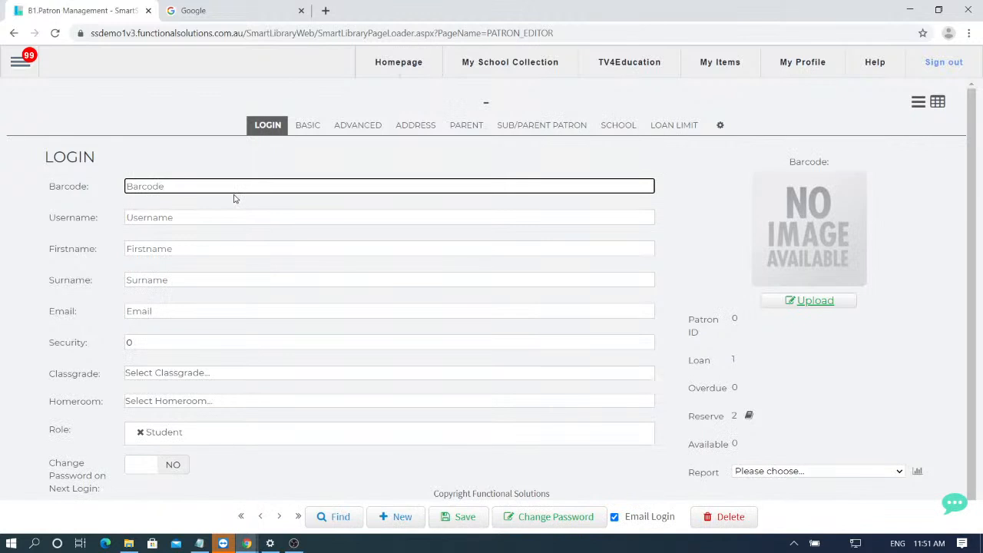
# - Enter the new patron's barcode, first name and surname
pyautogui.write('4589')
pyautogui.press('Tab')
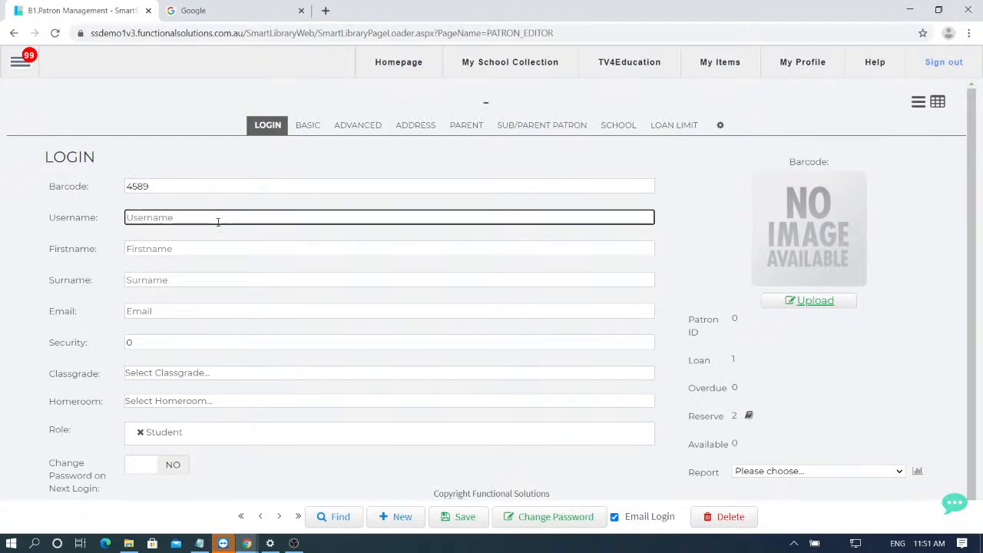
pyautogui.click(169, 249)
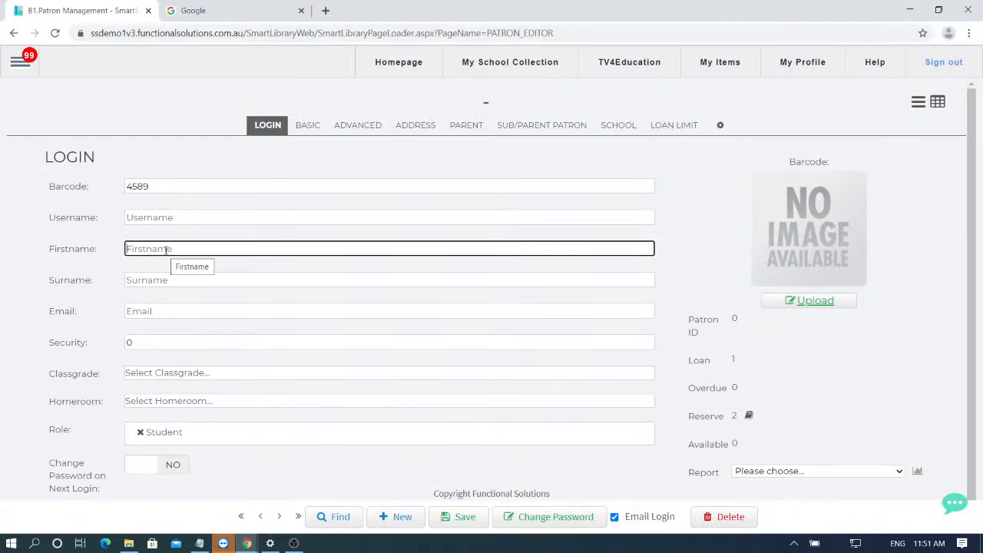
pyautogui.press('Tab')
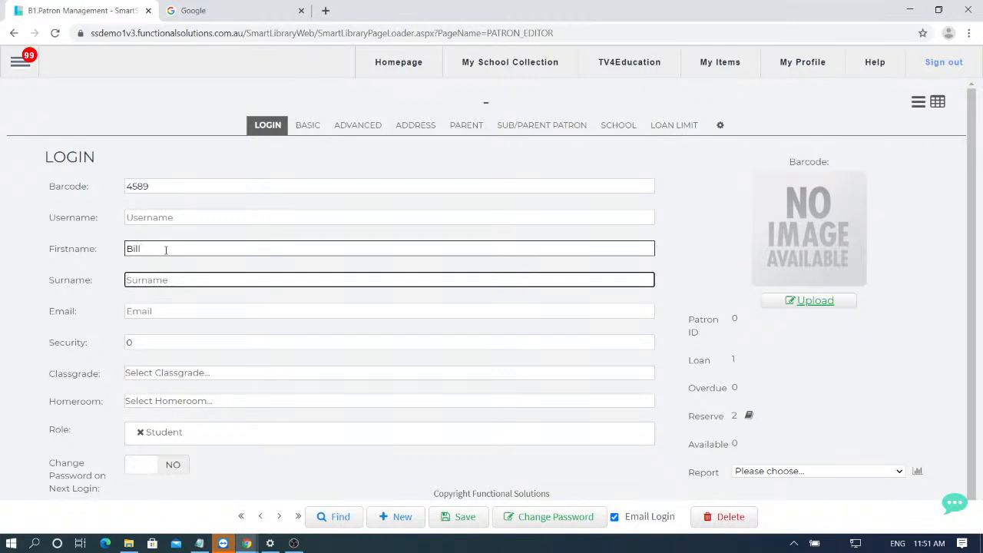
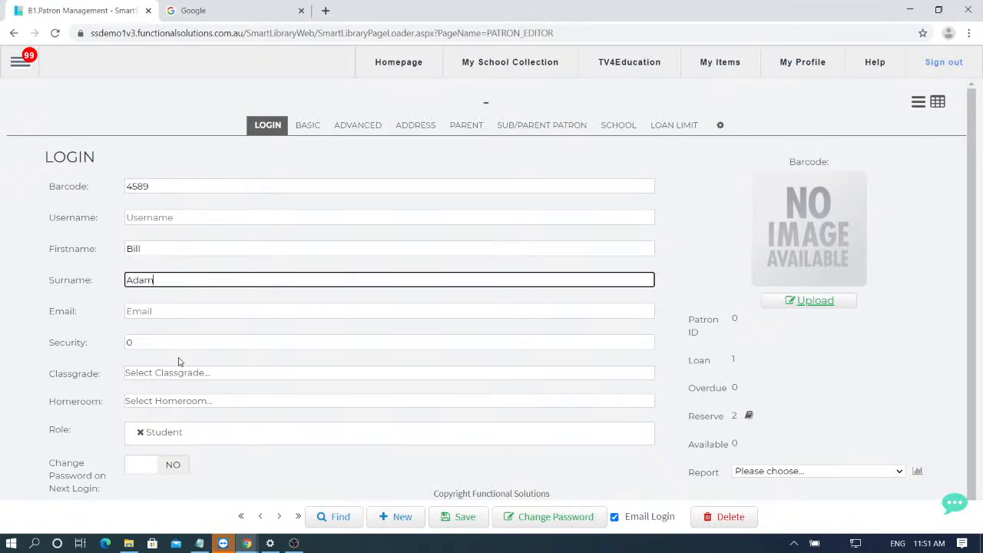
pyautogui.click(165, 312)
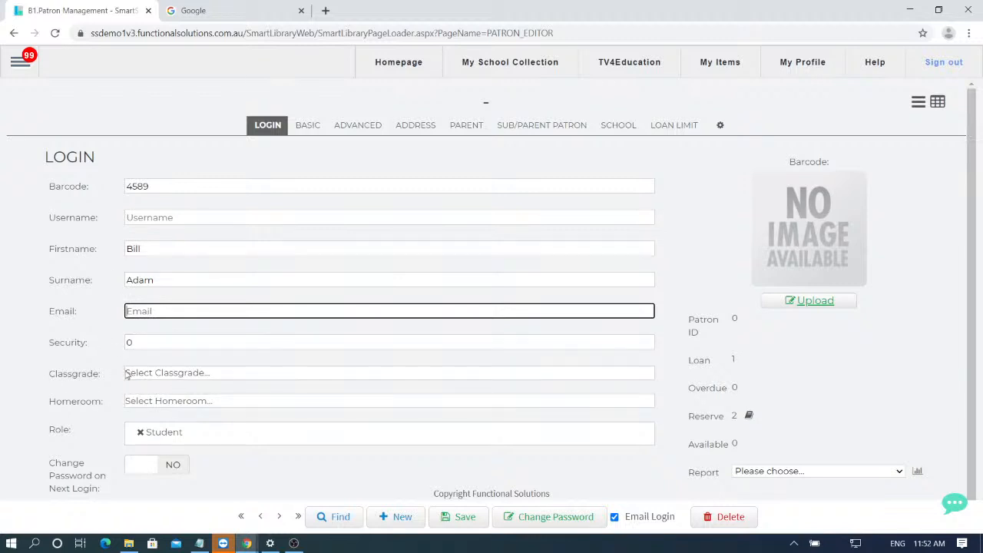
# - Set the patron's class grade to 11 and homeroom to 11A
pyautogui.click(167, 374)
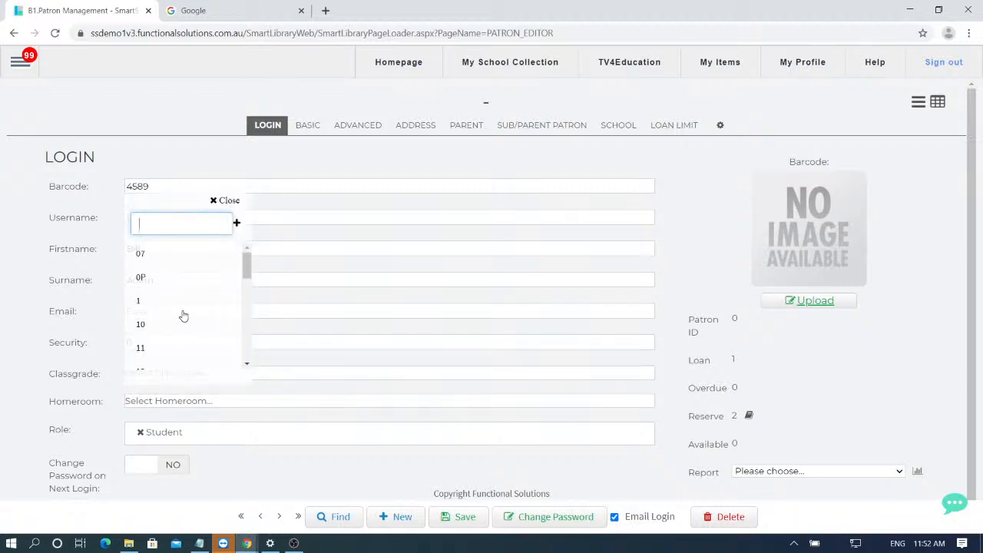
pyautogui.scroll(-1, 175, 310)
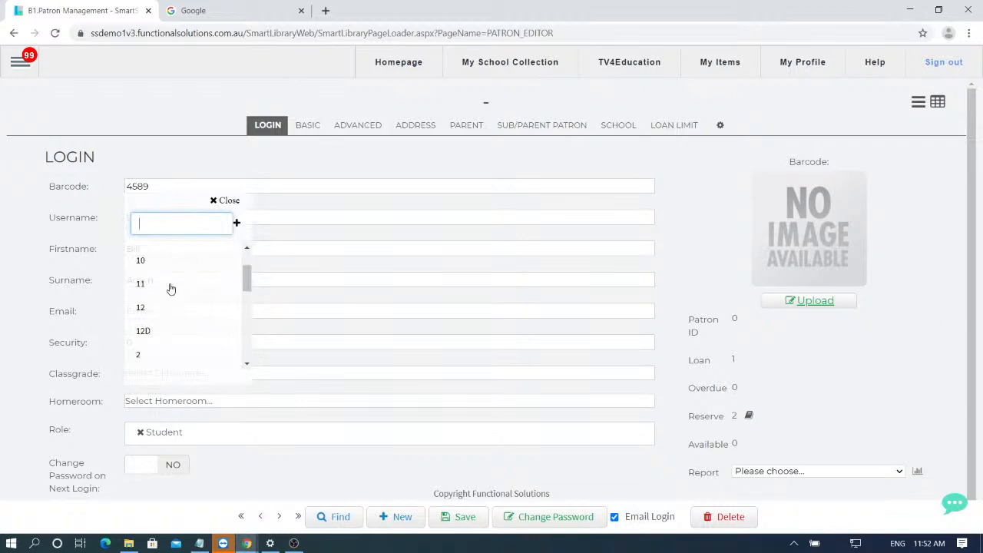
pyautogui.click(169, 283)
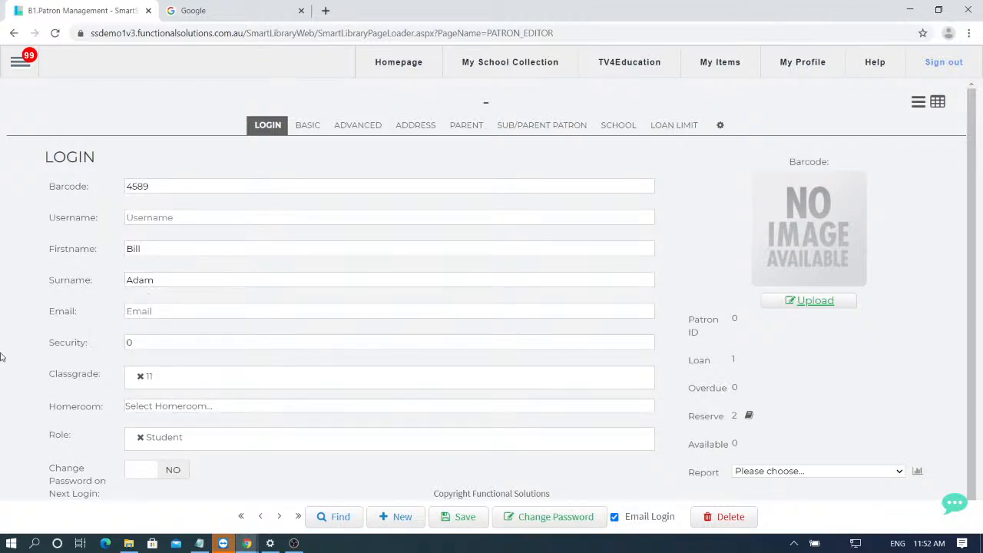
pyautogui.click(183, 409)
pyautogui.scroll(-3, 178, 347)
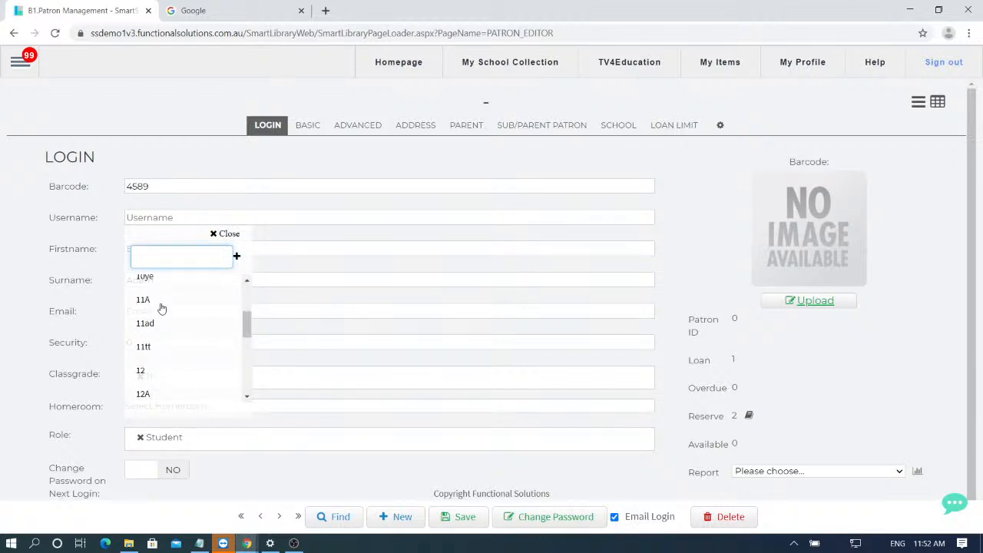
pyautogui.click(158, 304)
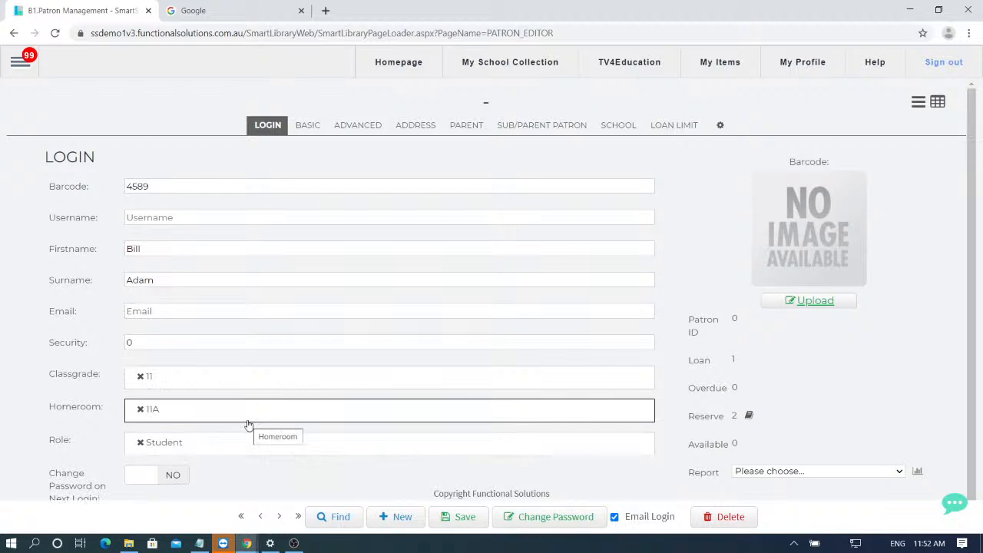
# - Browse the Role list and keep Student as the patron's role
pyautogui.scroll(-1, 58, 443)
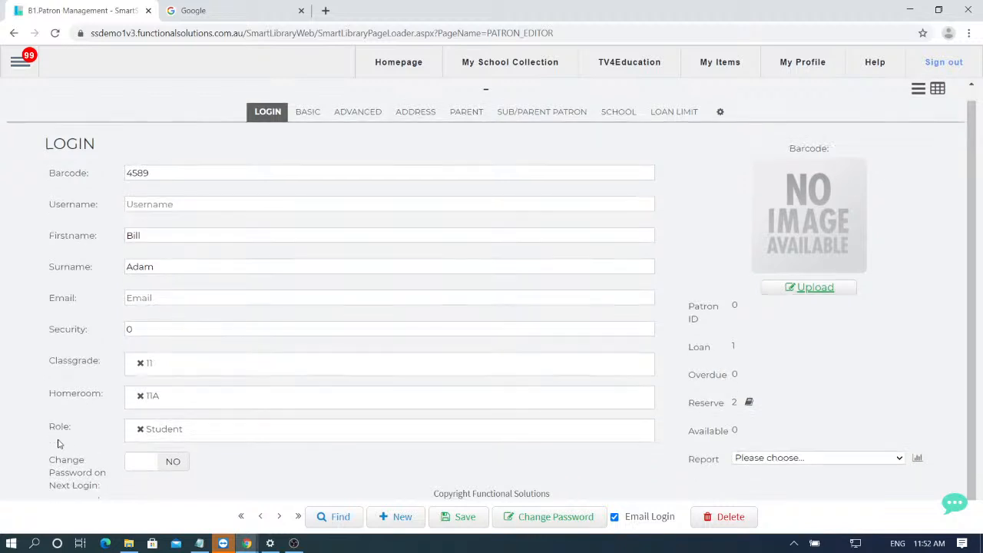
pyautogui.click(211, 437)
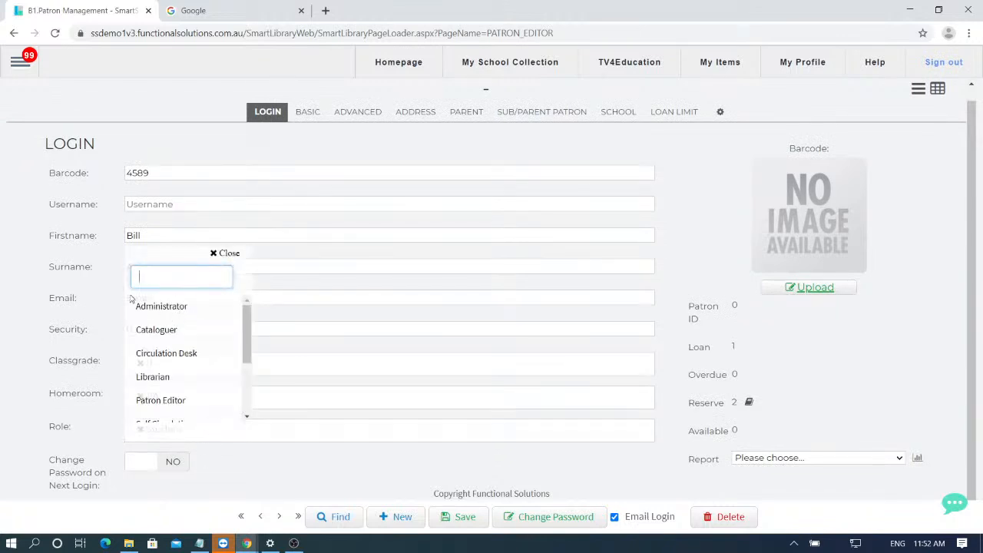
pyautogui.scroll(-1, 176, 311)
pyautogui.scroll(1, 176, 309)
pyautogui.scroll(-1, 205, 358)
pyautogui.scroll(1, 192, 358)
pyautogui.scroll(-1, 188, 359)
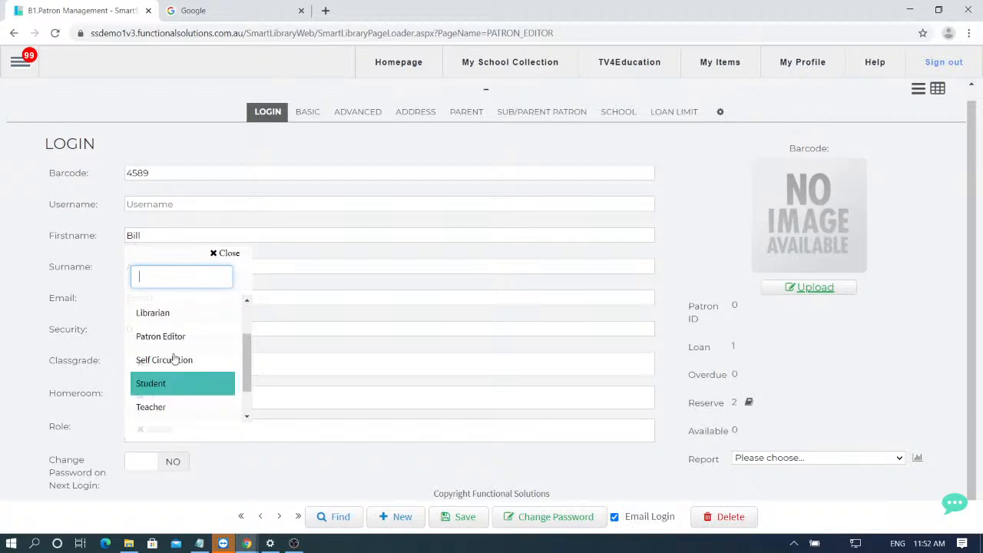
pyautogui.scroll(1, 184, 338)
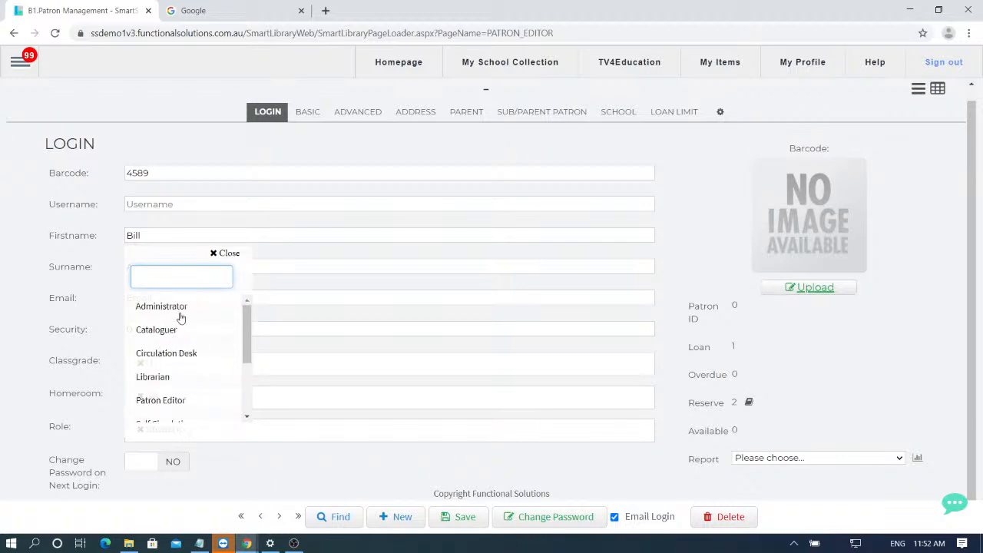
pyautogui.scroll(-1, 186, 328)
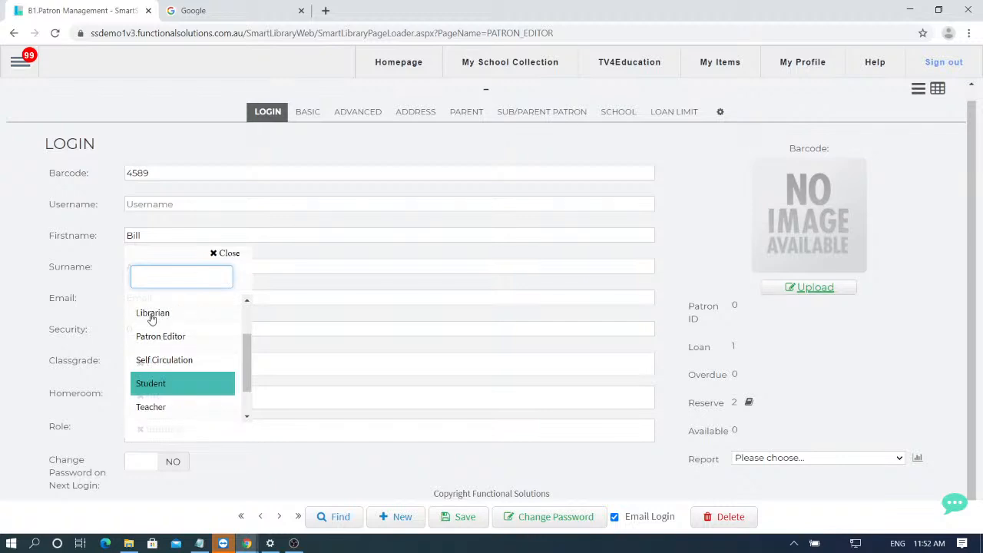
pyautogui.scroll(1, 162, 327)
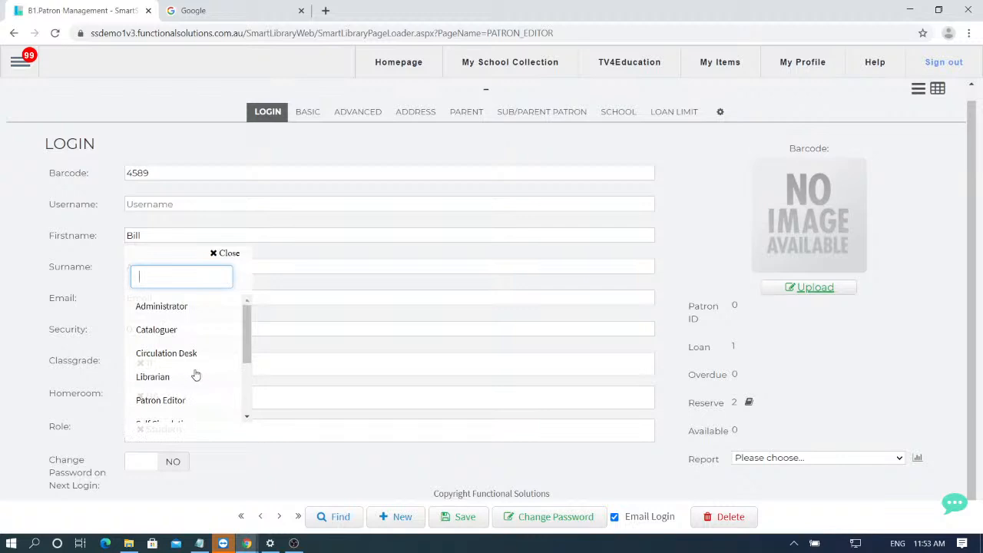
pyautogui.scroll(-1, 196, 365)
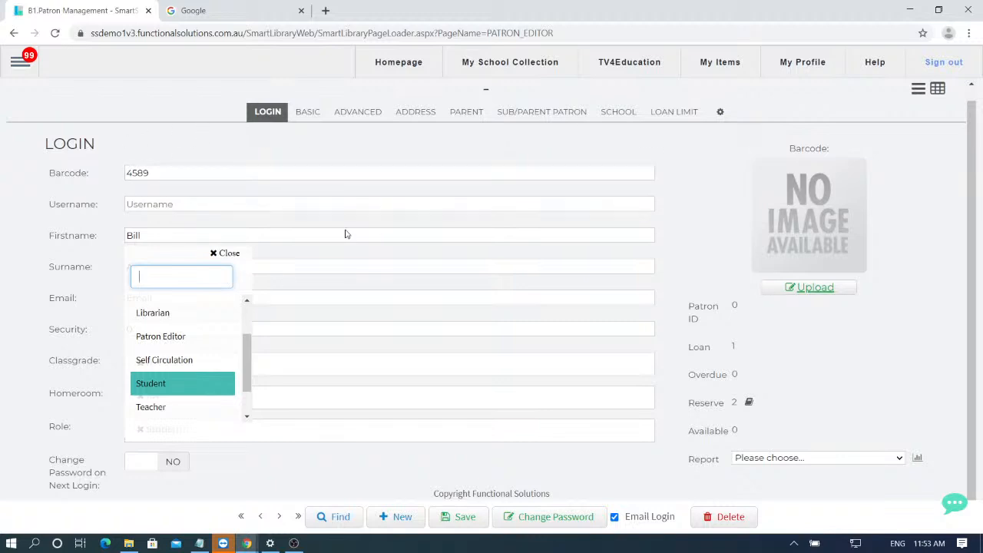
pyautogui.scroll(-1, 228, 345)
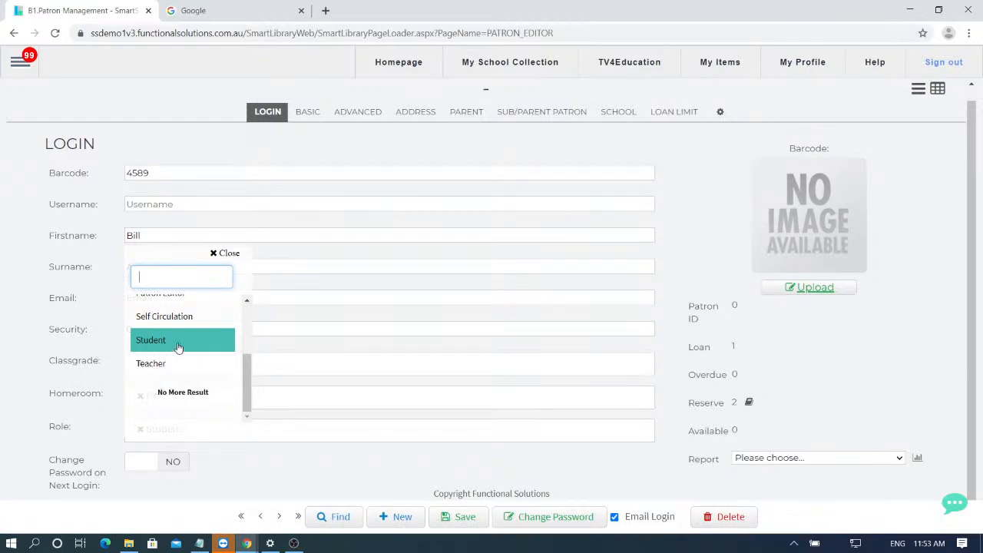
pyautogui.click(135, 134)
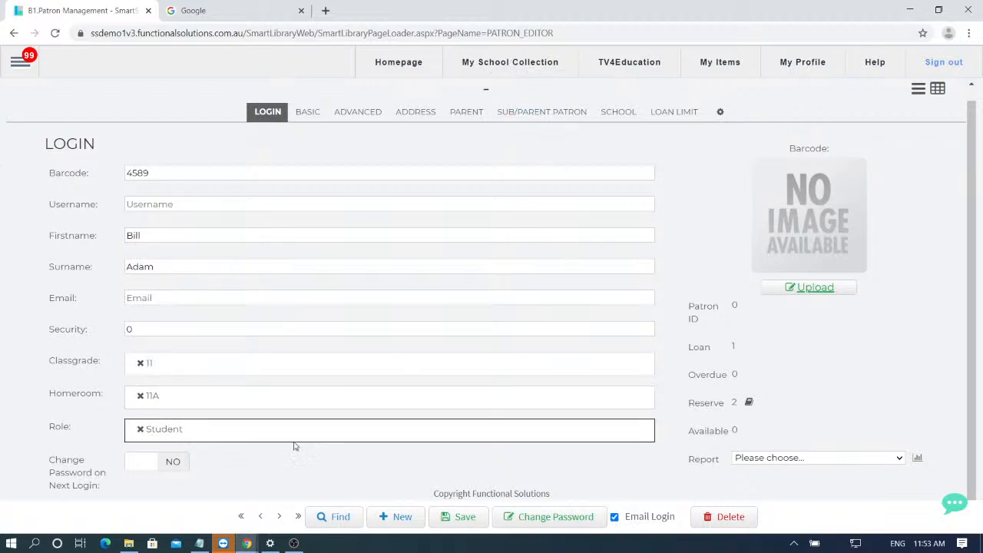
# - Save the new patron, then reload it by searching for its barcode
pyautogui.click(472, 521)
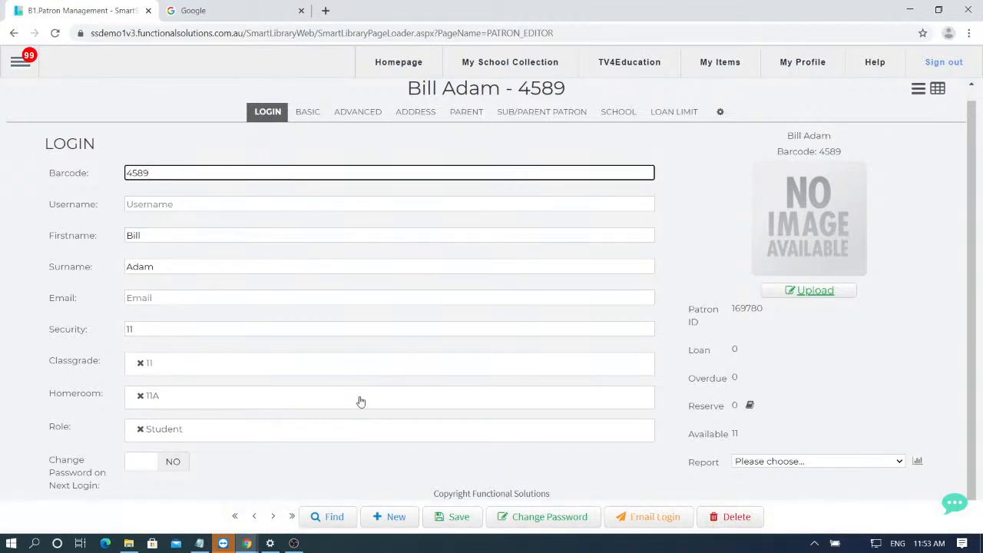
pyautogui.click(343, 522)
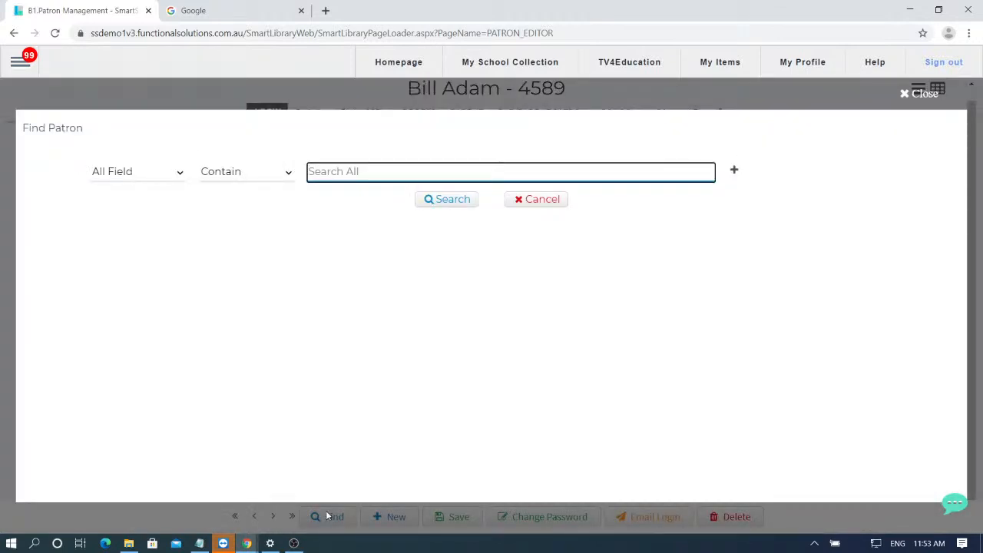
pyautogui.write('4589')
pyautogui.press('Return')
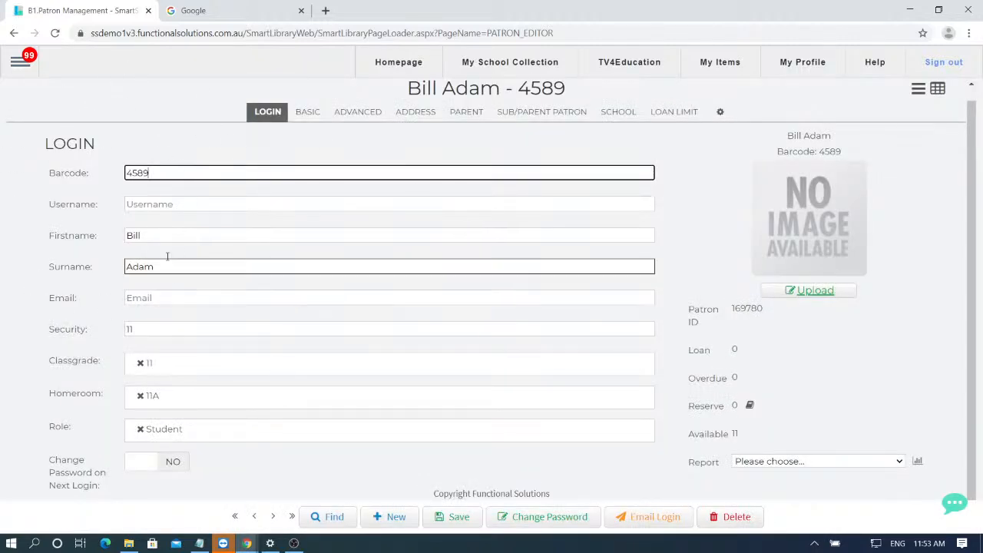
# - Delete the new student patron, confirming the deletion prompt
pyautogui.click(734, 518)
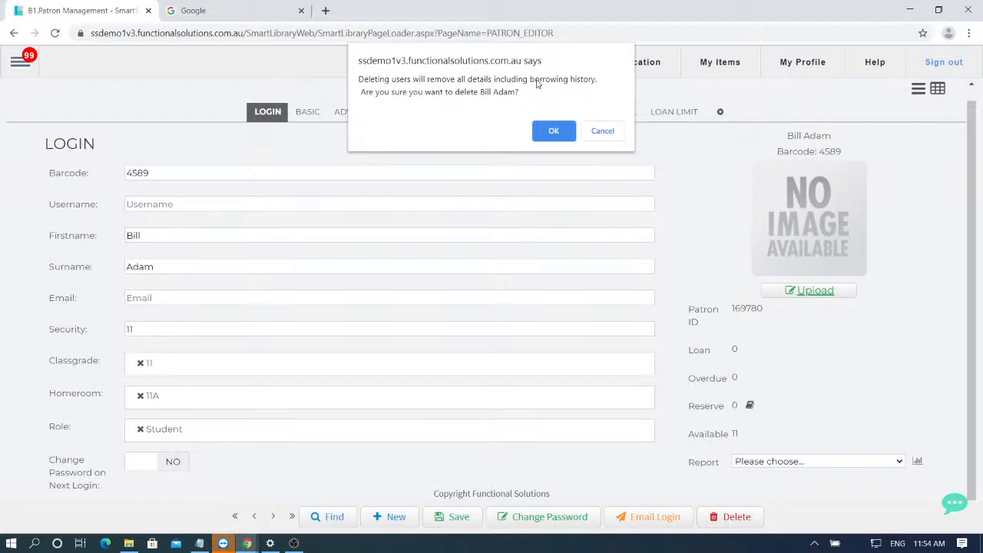
pyautogui.click(553, 132)
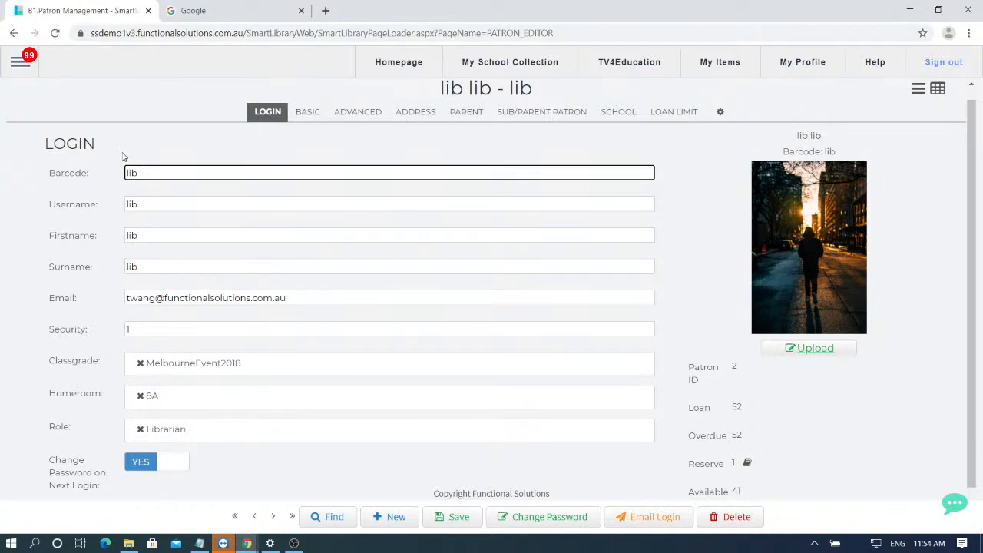
# - Return to the catalogue editor showing the 'Investigating light' record
pyautogui.click(36, 63)
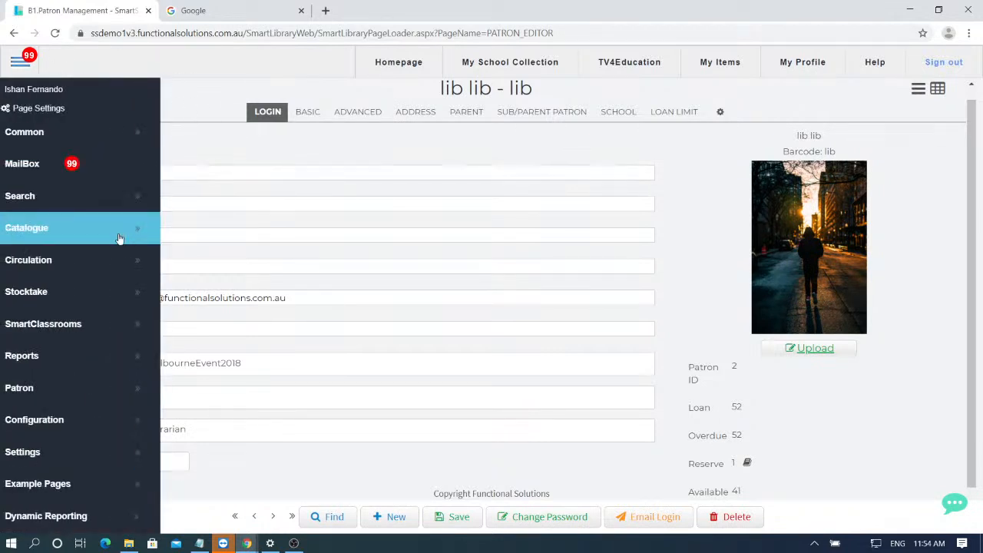
pyautogui.click(119, 238)
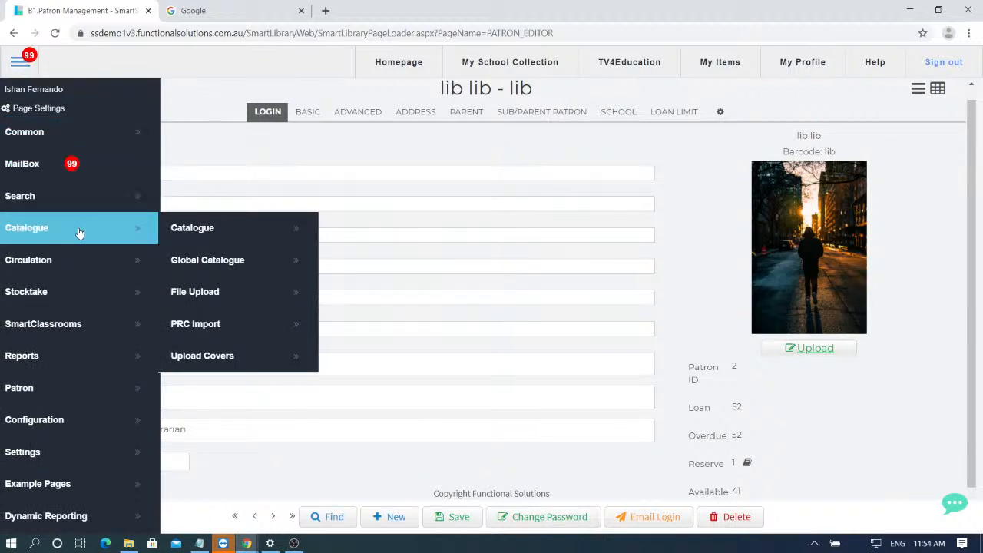
pyautogui.click(207, 233)
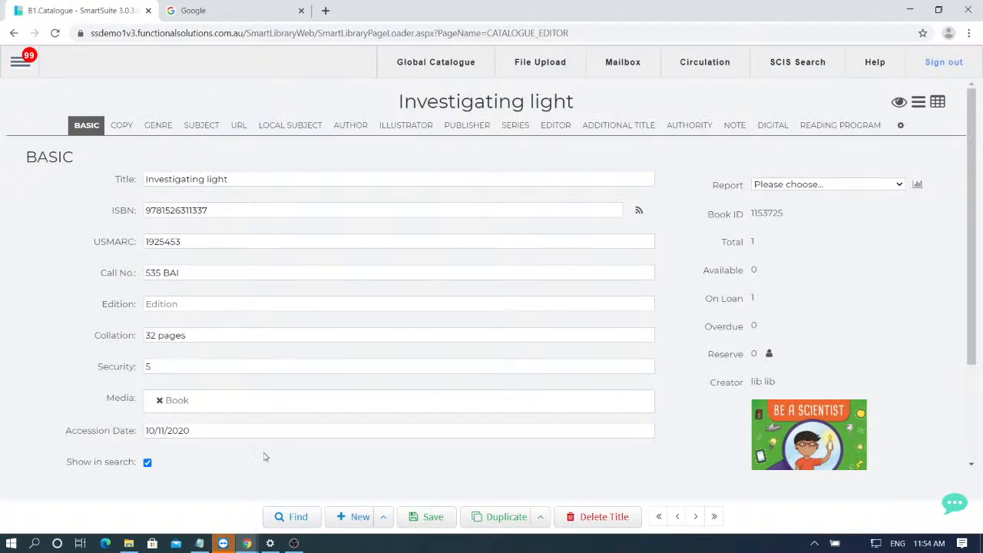
# - Create a new blank catalogue record titled 'Harry Potter'
pyautogui.click(364, 526)
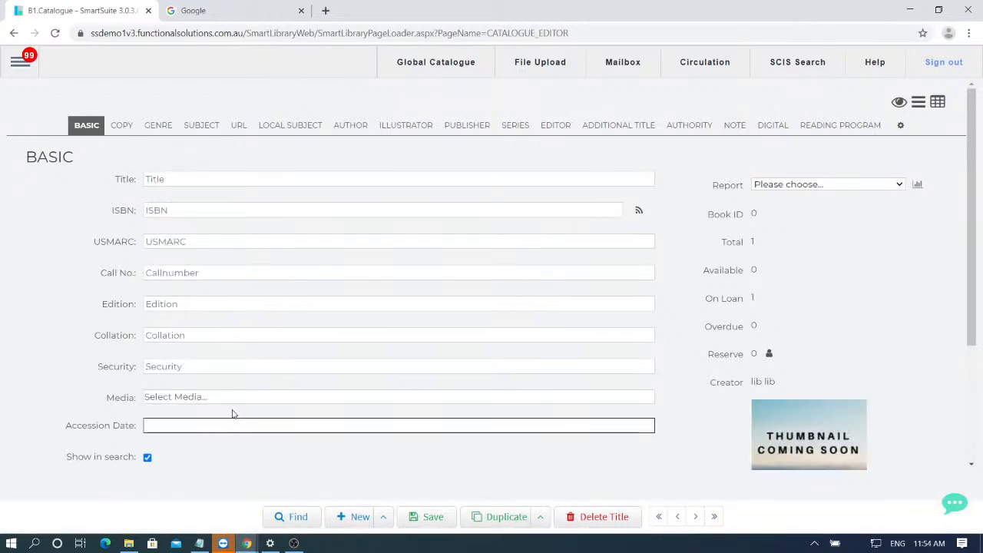
pyautogui.click(172, 179)
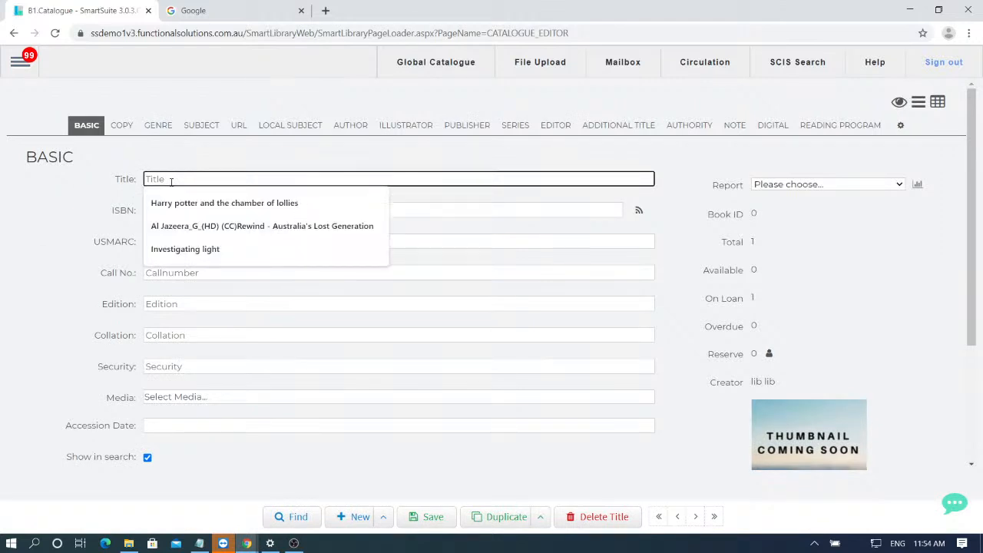
pyautogui.write('Harry Potter')
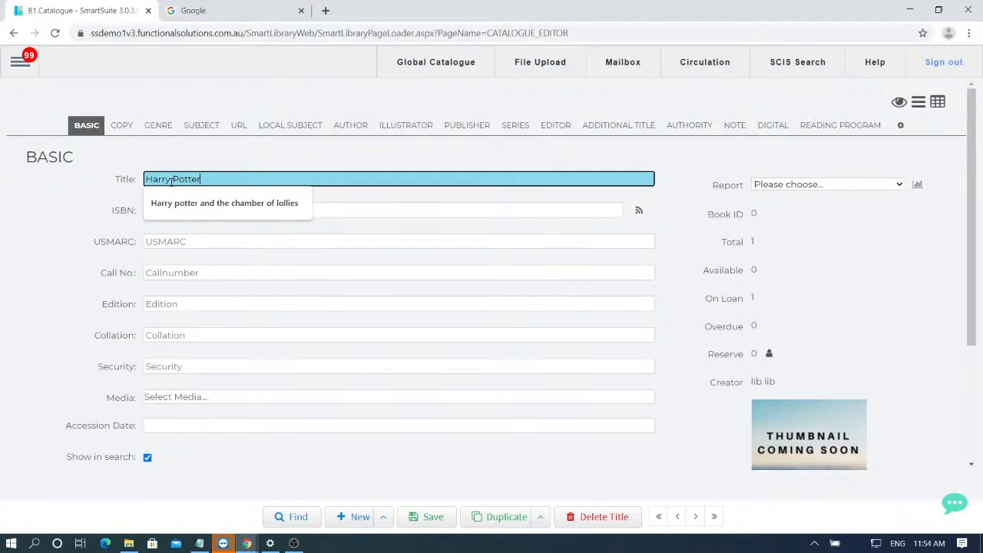
pyautogui.click(104, 231)
# - Enter a trial value in the ISBN field, paste over it, then clear it
pyautogui.click(179, 214)
pyautogui.click(181, 238)
pyautogui.click(184, 213)
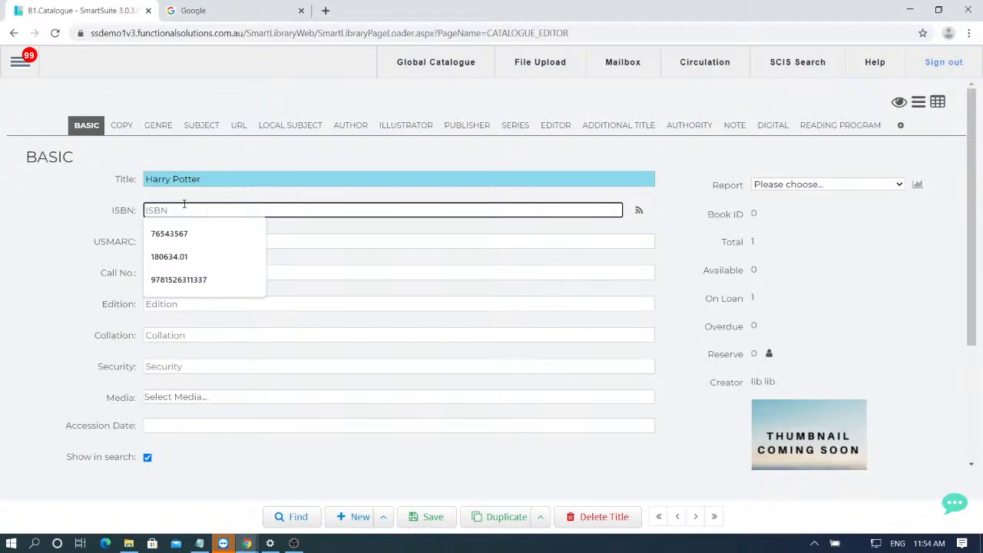
pyautogui.write('7680282')
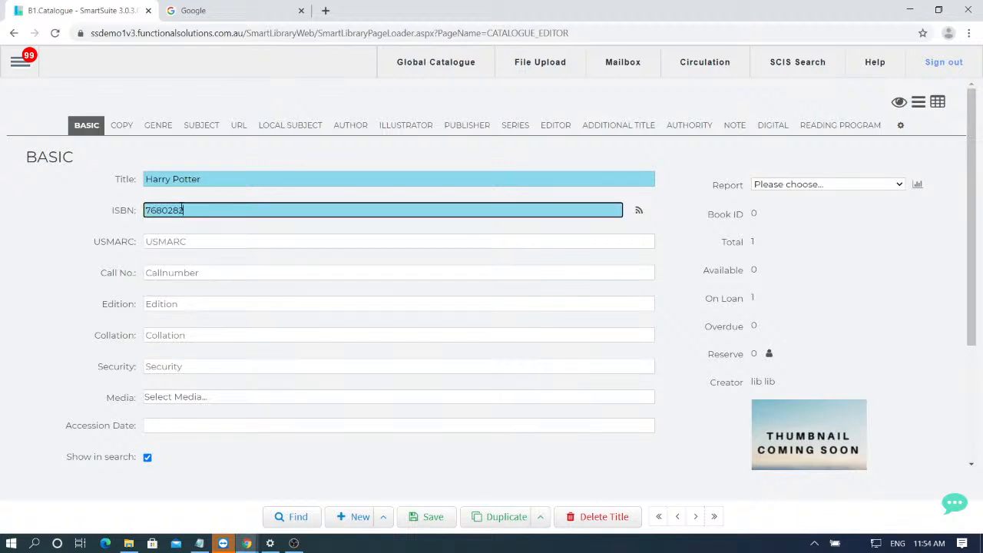
pyautogui.moveTo(179, 215); pyautogui.dragTo(141, 214)
pyautogui.write('999999999-lib-4042be77-ec32-4e27-ada0-5365d1bf0774-1')
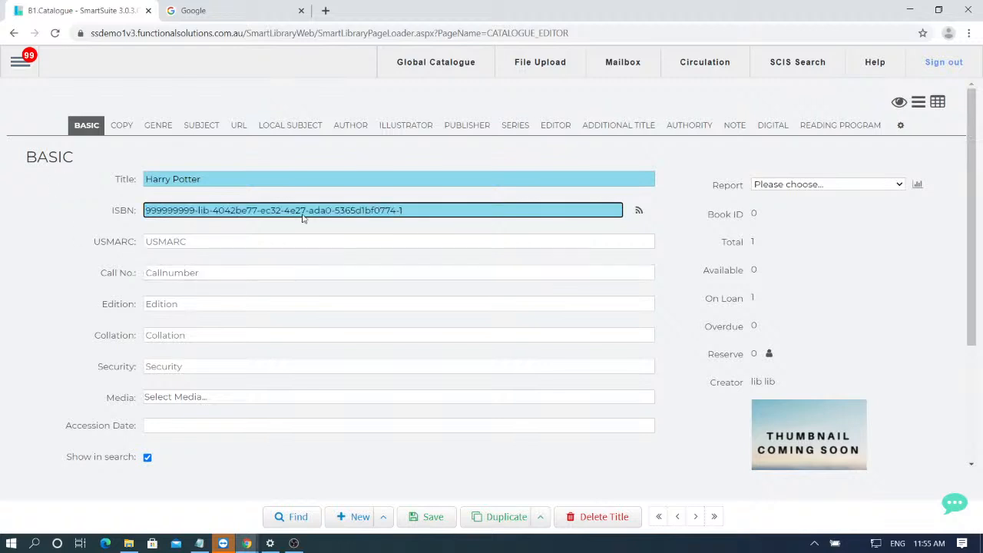
pyautogui.moveTo(433, 208); pyautogui.dragTo(125, 208)
pyautogui.press('BackSpace')
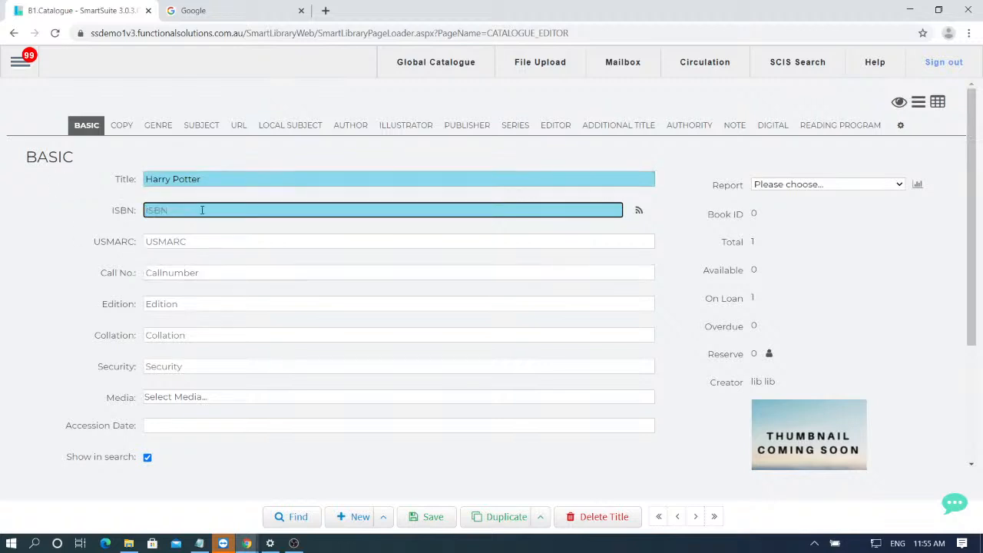
pyautogui.hotkey('alt', 'Tab')
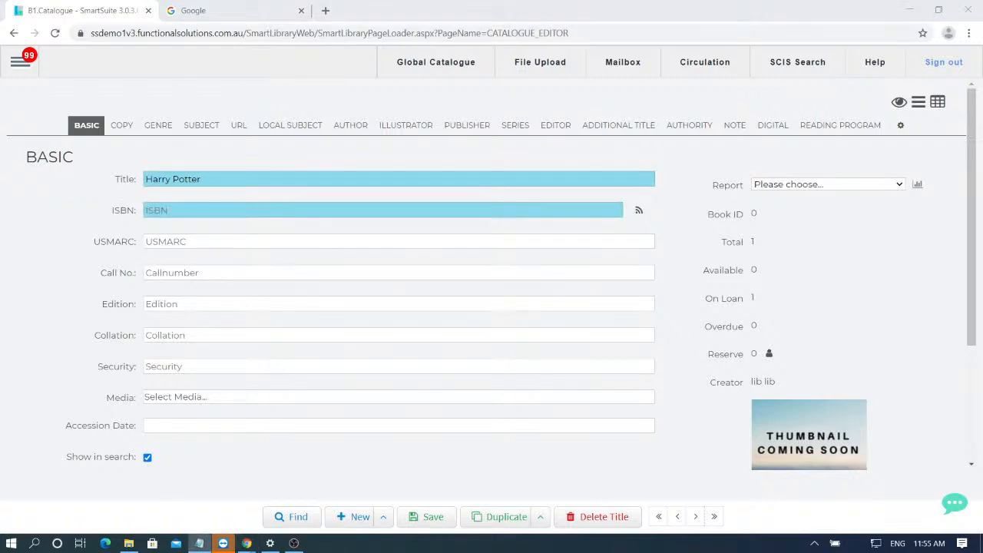
pyautogui.click(213, 212)
pyautogui.hotkey('ctrl', 'v')
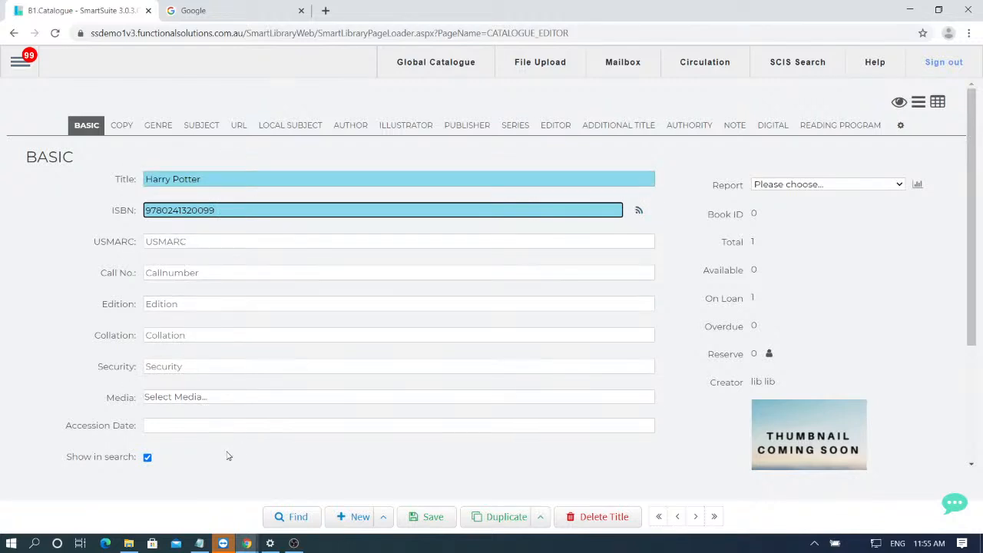
pyautogui.moveTo(219, 210); pyautogui.dragTo(127, 215)
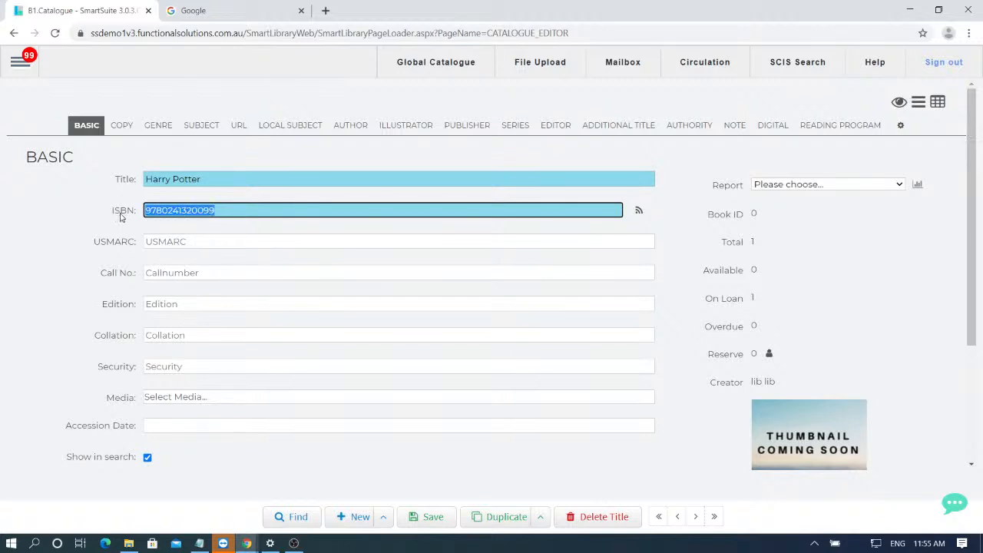
pyautogui.press('BackSpace')
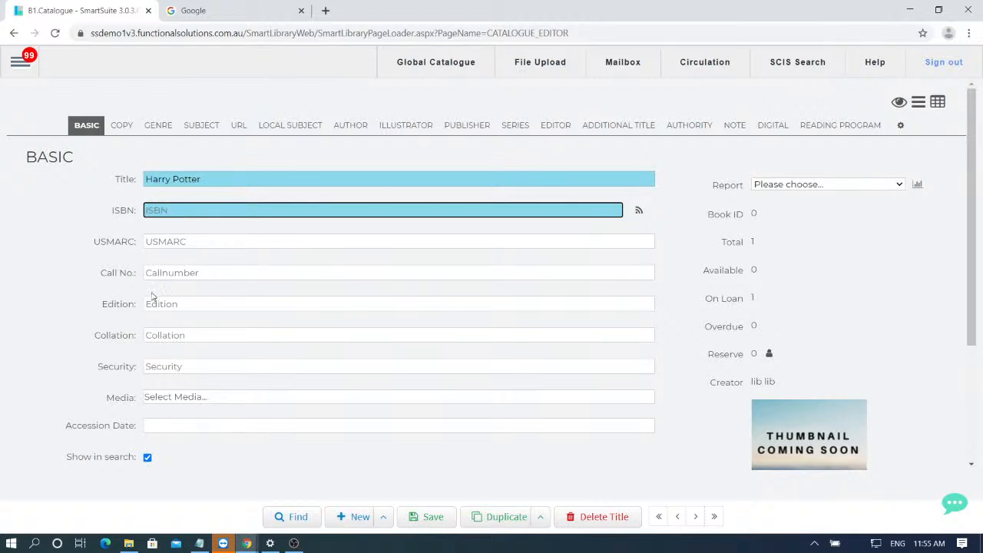
pyautogui.click(162, 405)
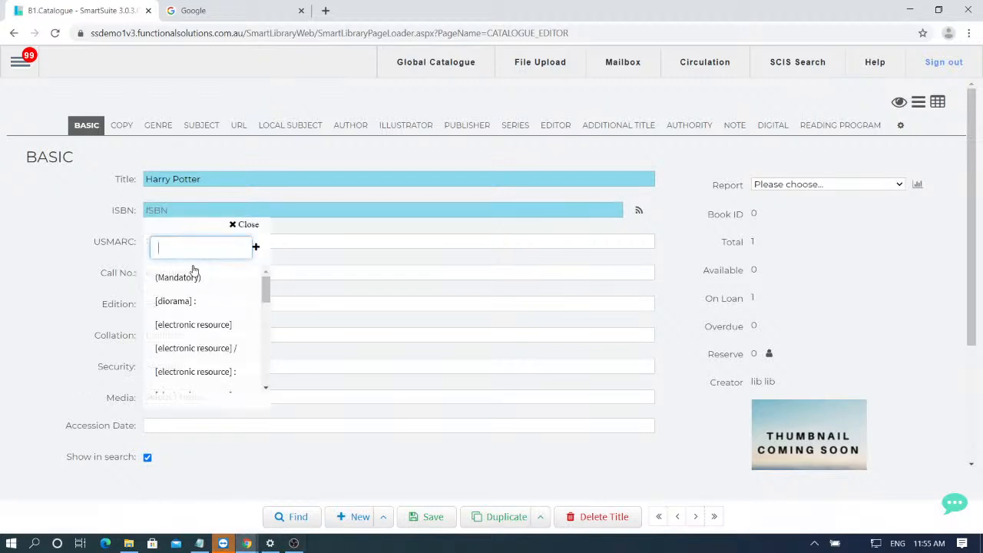
pyautogui.write('book')
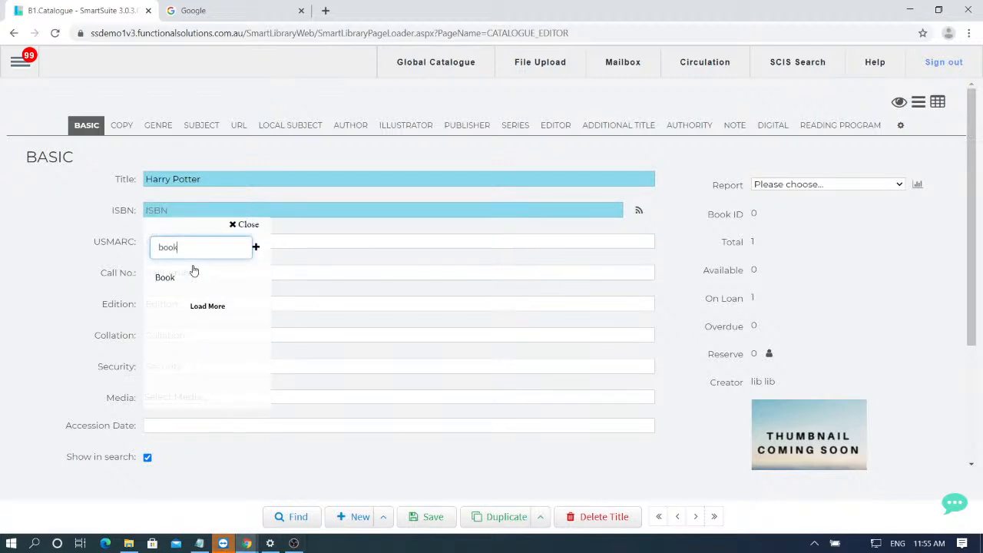
pyautogui.click(191, 277)
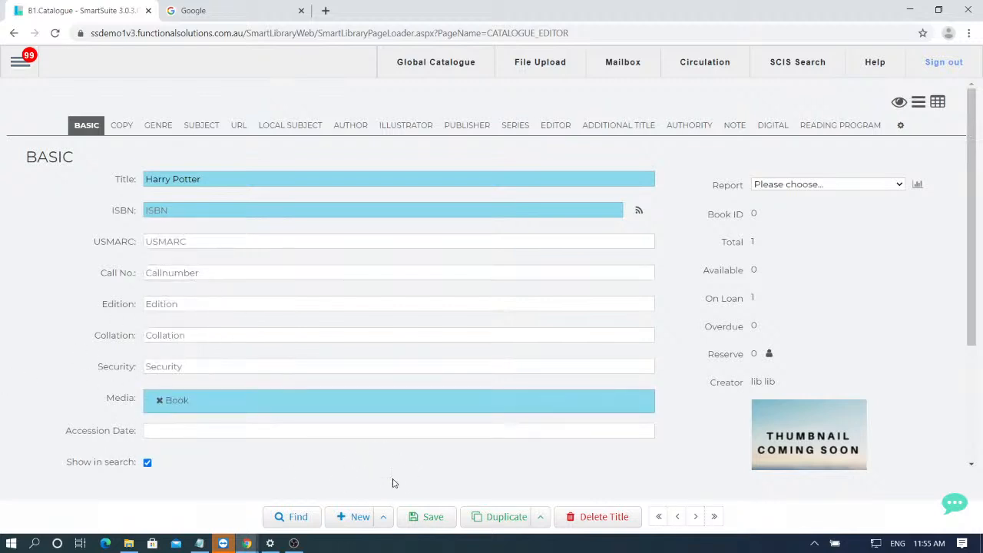
pyautogui.click(438, 522)
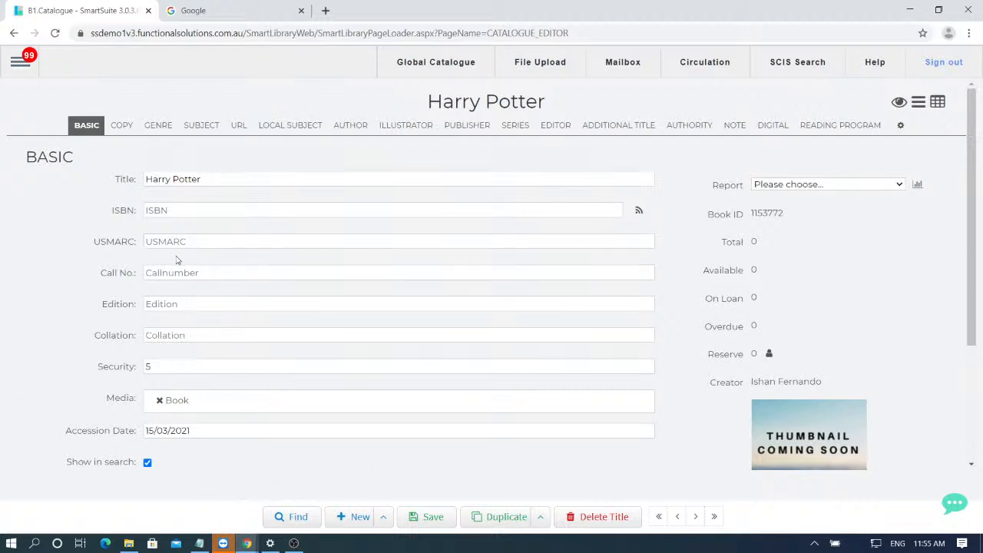
# - In the Harry Potter copies table, give copy 1 the barcode 8928
pyautogui.click(121, 126)
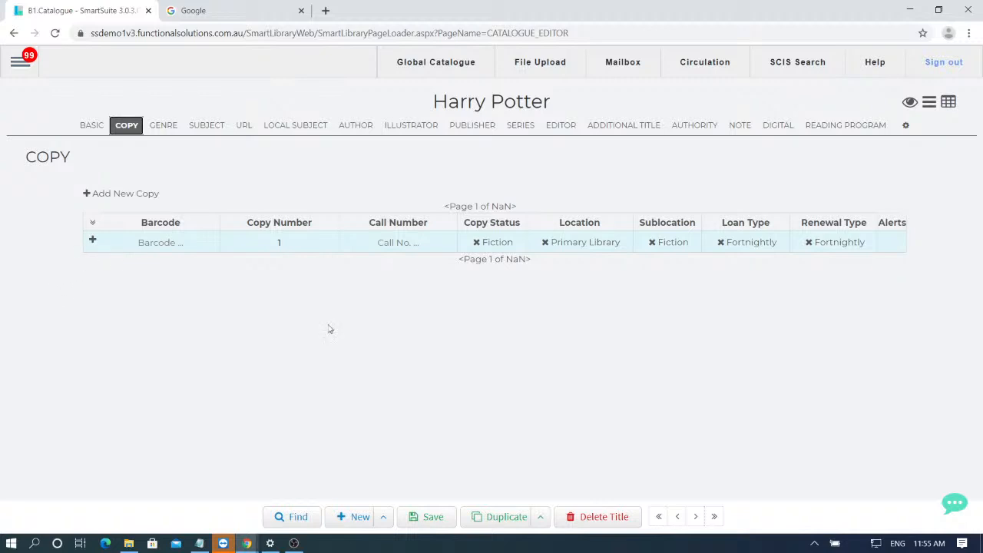
pyautogui.click(138, 243)
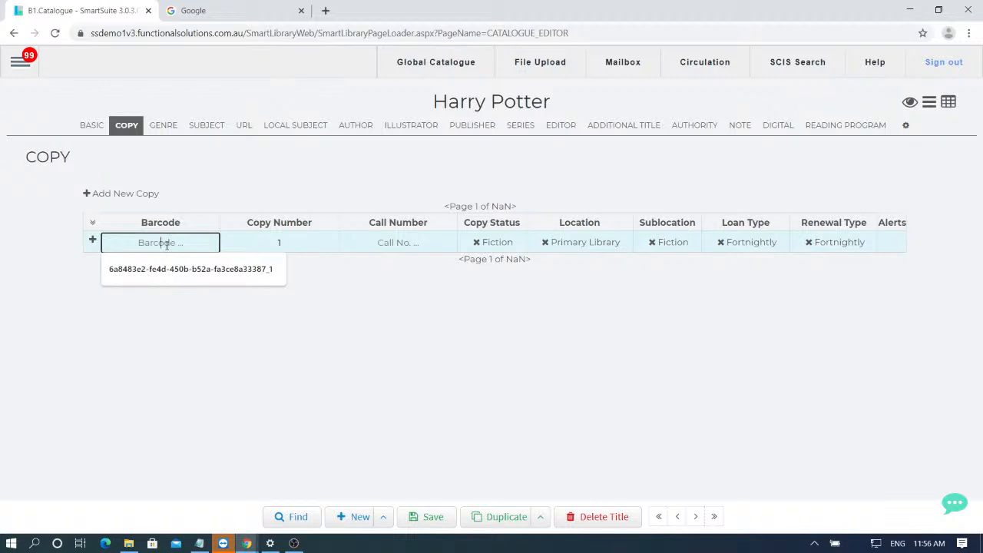
pyautogui.write('8928')
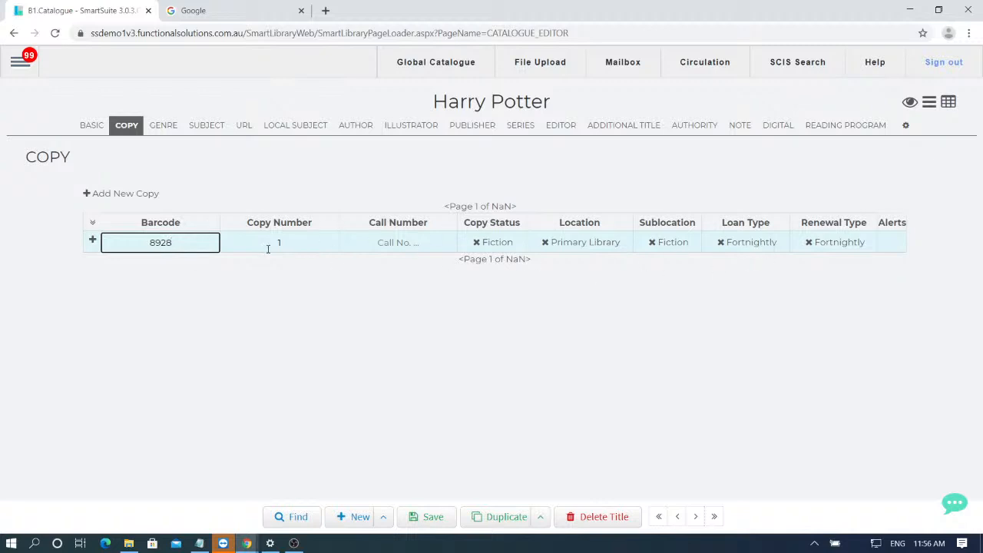
# - Change copy 1's Copy Status from Fiction to Available
pyautogui.click(475, 242)
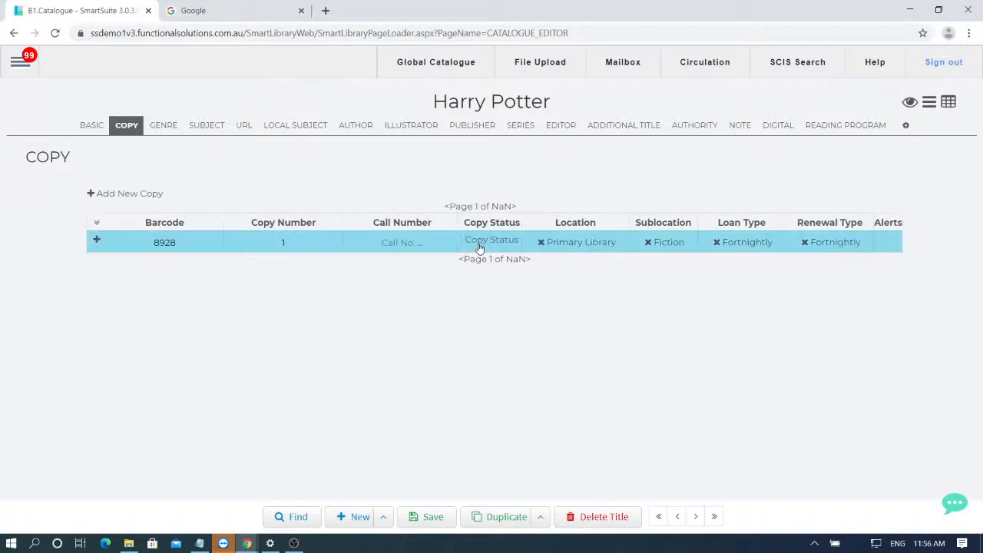
pyautogui.click(496, 242)
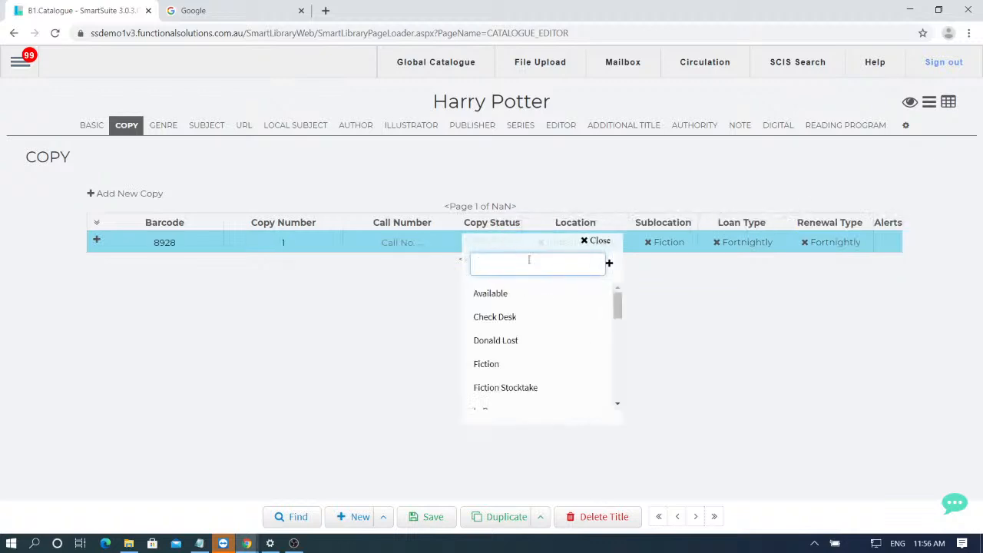
pyautogui.click(501, 294)
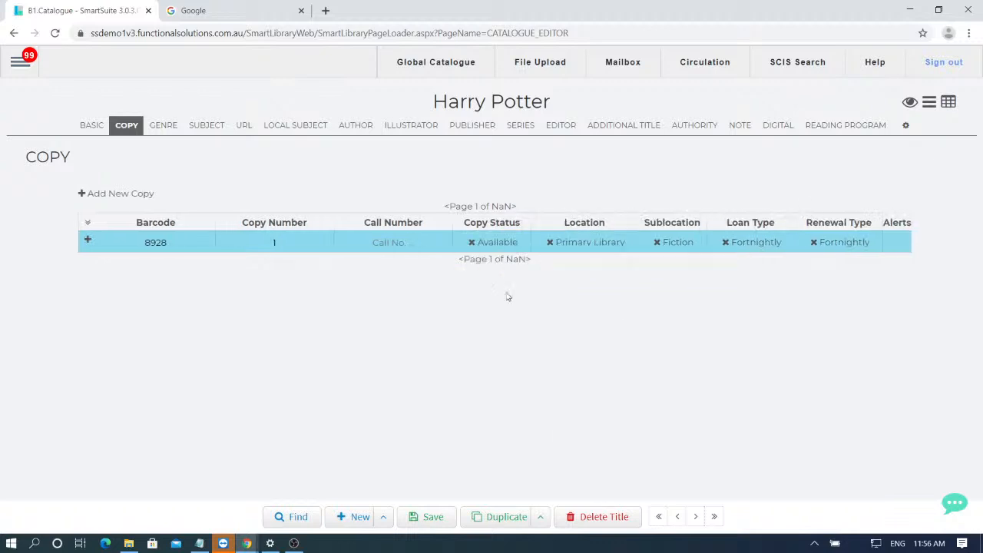
# - Narrow copy 1's location choices by searching for 'school'
pyautogui.click(594, 243)
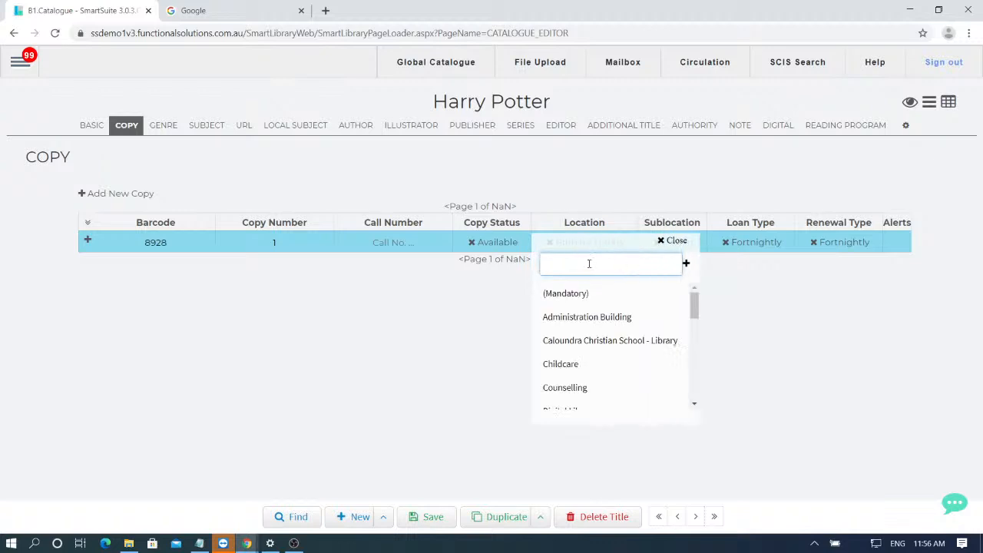
pyautogui.scroll(-2, 588, 337)
pyautogui.scroll(2, 588, 349)
pyautogui.scroll(-4, 594, 310)
pyautogui.scroll(-1, 602, 303)
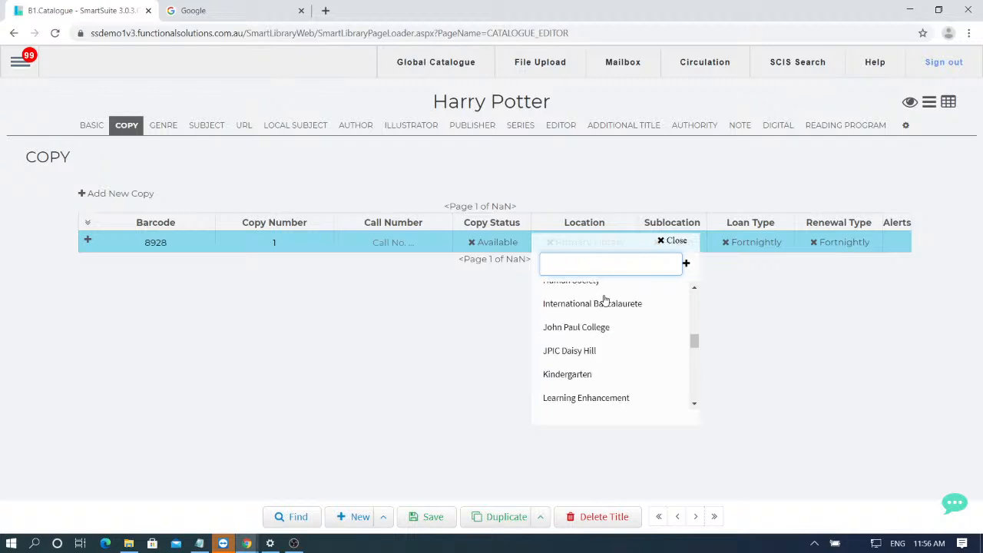
pyautogui.scroll(5, 610, 322)
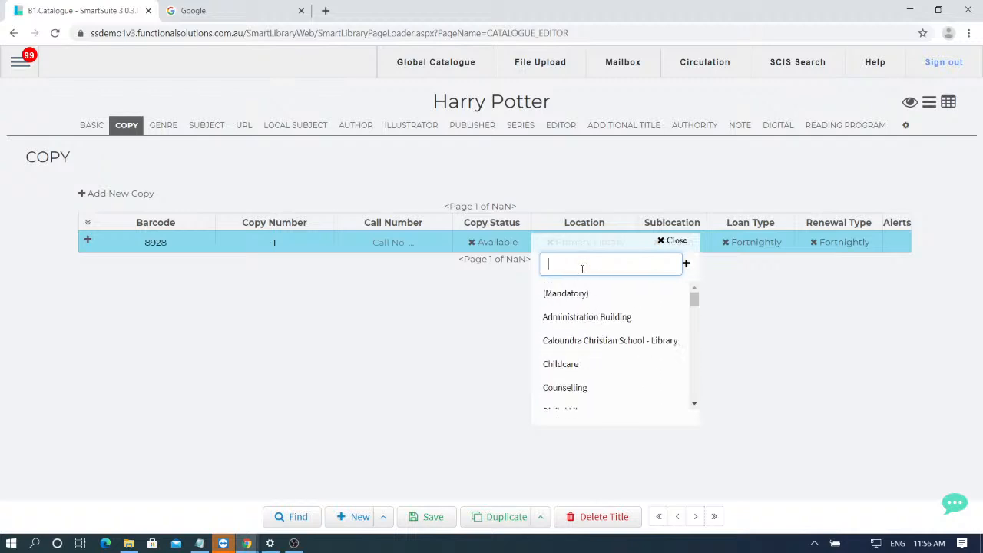
pyautogui.scroll(-3, 588, 305)
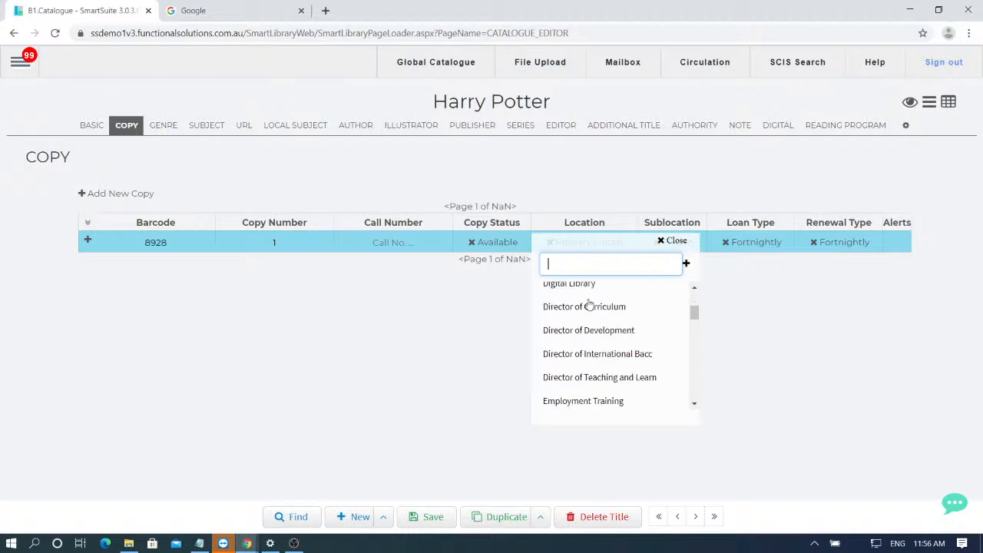
pyautogui.scroll(-8, 589, 304)
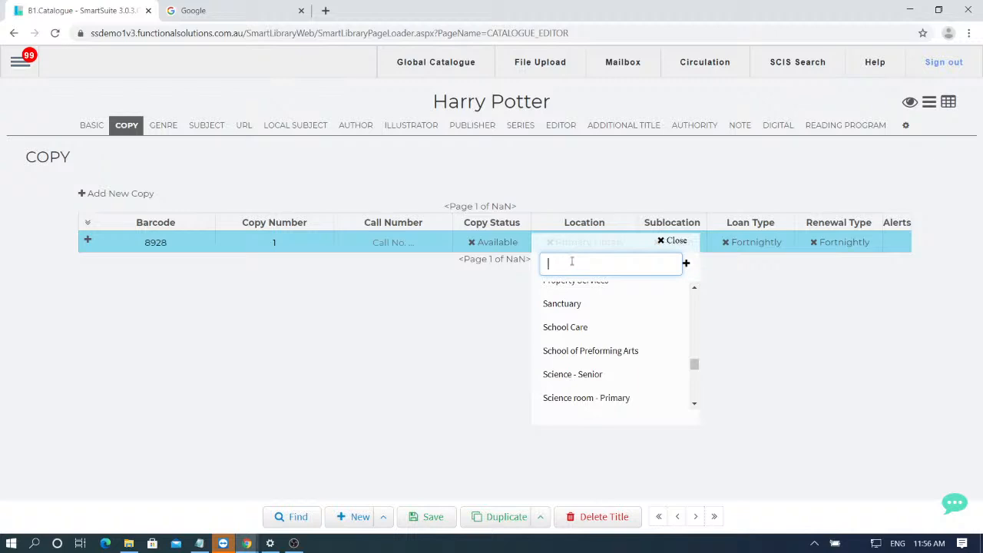
pyautogui.write('chool')
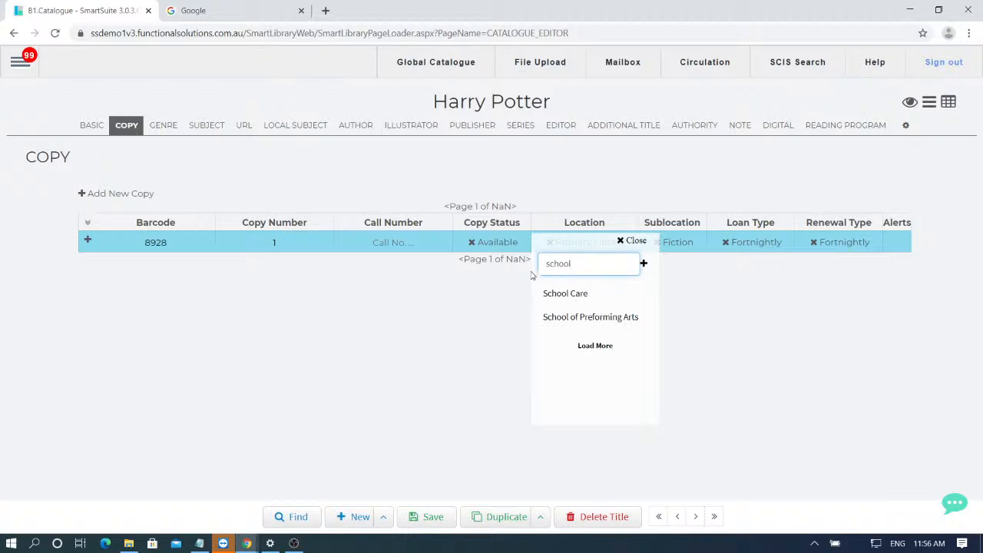
# - Replace the Location search text with a new library-teacher location name and confirm adding it to the database
pyautogui.moveTo(583, 266); pyautogui.dragTo(525, 258)
pyautogui.moveTo(593, 270); pyautogui.dragTo(527, 262)
pyautogui.write('Library')
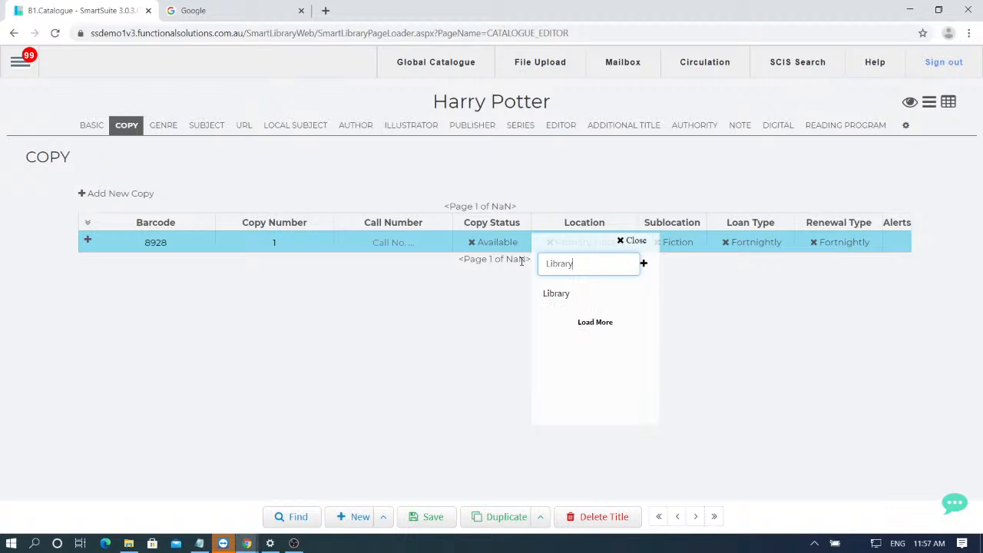
pyautogui.write(' Teacher')
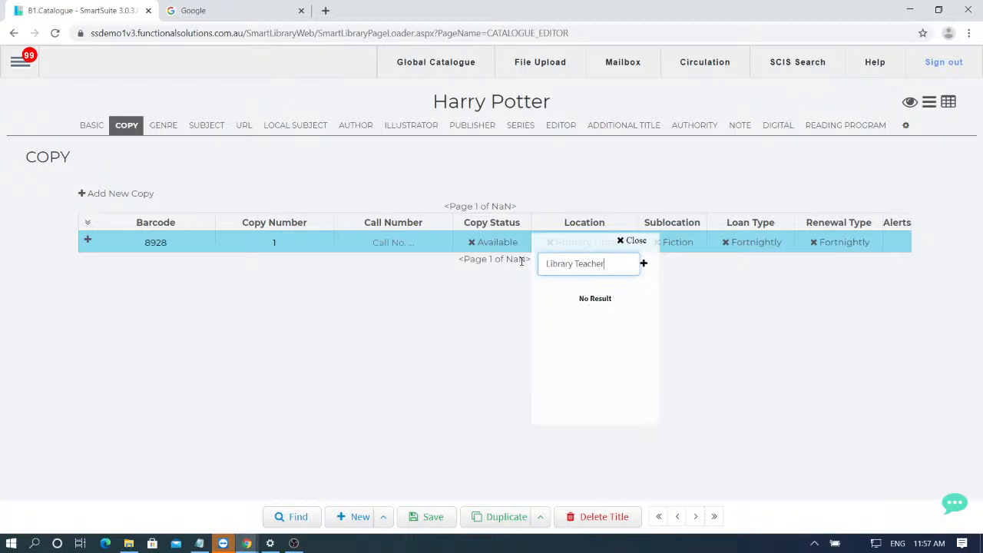
pyautogui.write(' - ishan')
pyautogui.click(645, 265)
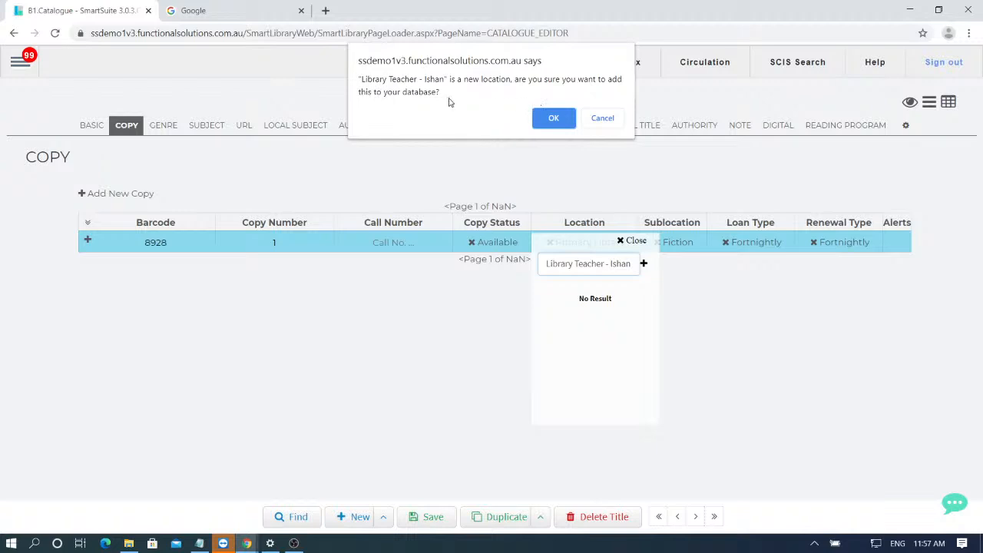
pyautogui.click(554, 119)
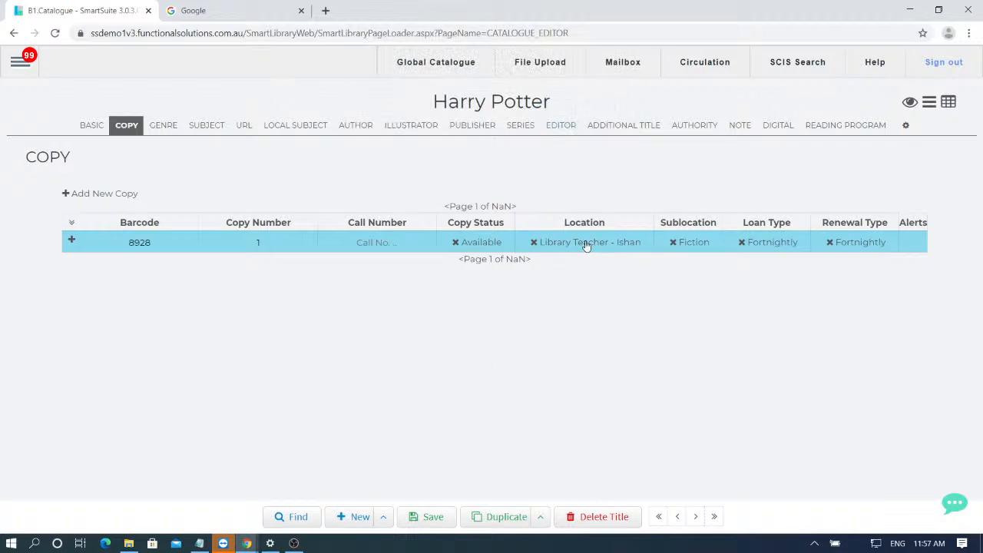
# - Set copy 1's Sublocation to English Dept
pyautogui.click(699, 246)
pyautogui.scroll(-5, 722, 322)
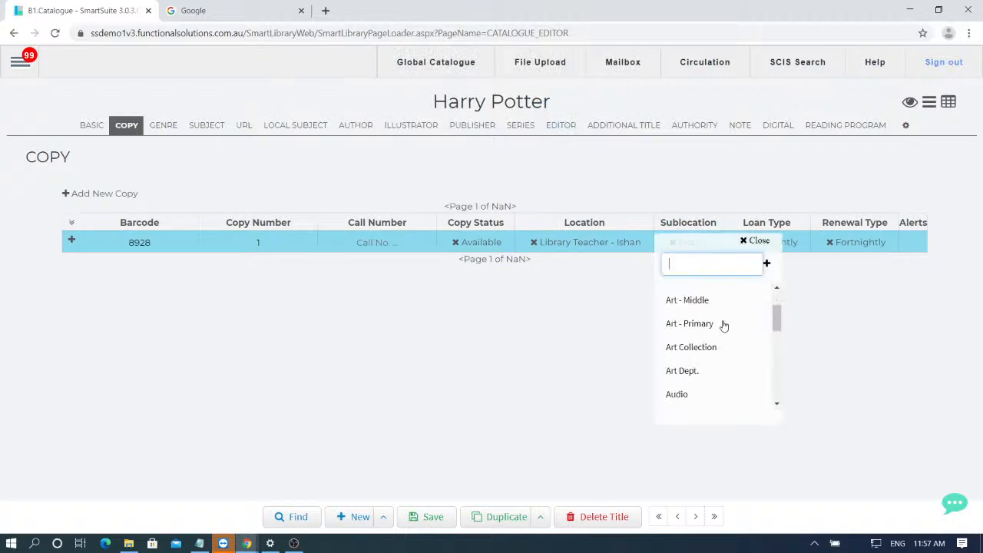
pyautogui.scroll(-4, 721, 325)
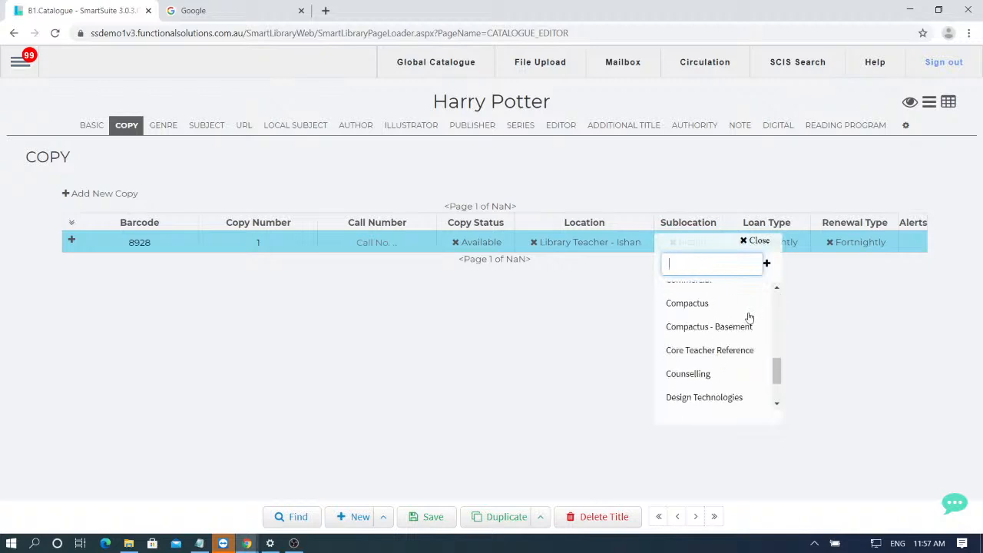
pyautogui.scroll(-2, 723, 316)
pyautogui.scroll(-3, 740, 334)
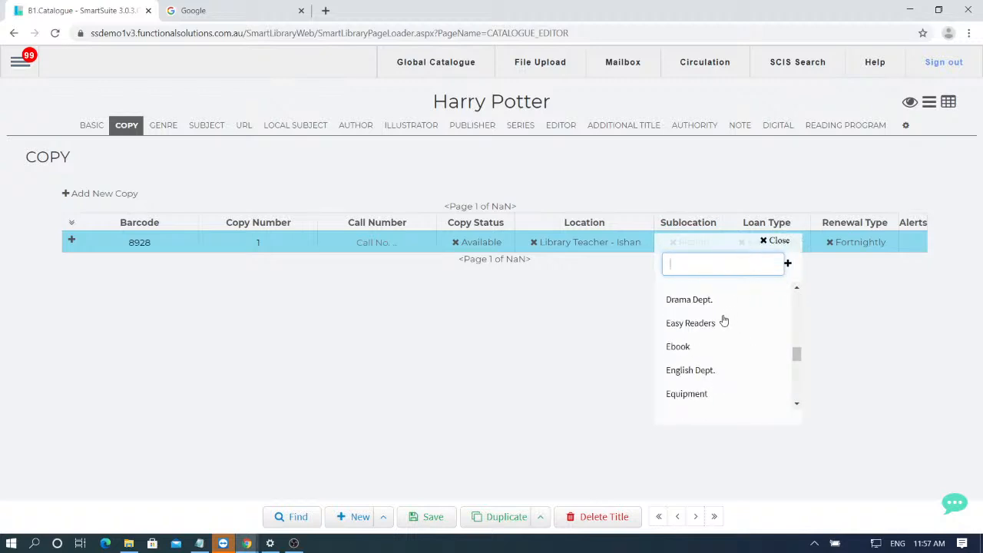
pyautogui.click(730, 370)
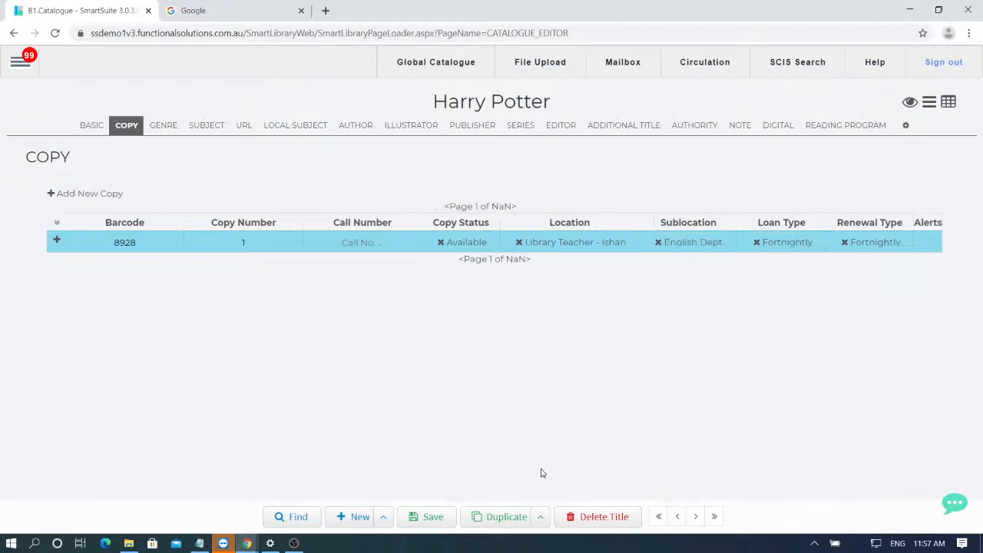
# - Set copy 1's Loan Type to Term
pyautogui.click(787, 247)
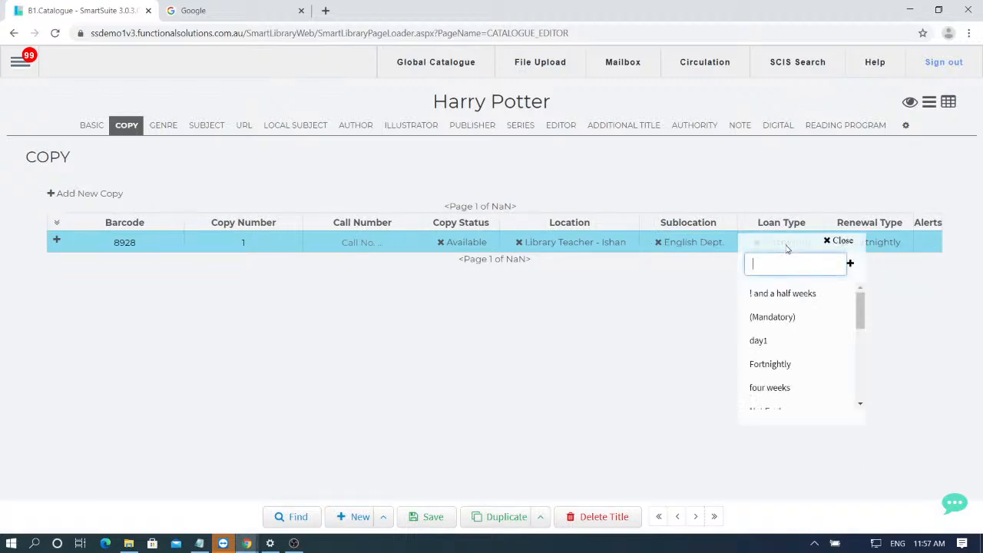
pyautogui.scroll(-1, 802, 362)
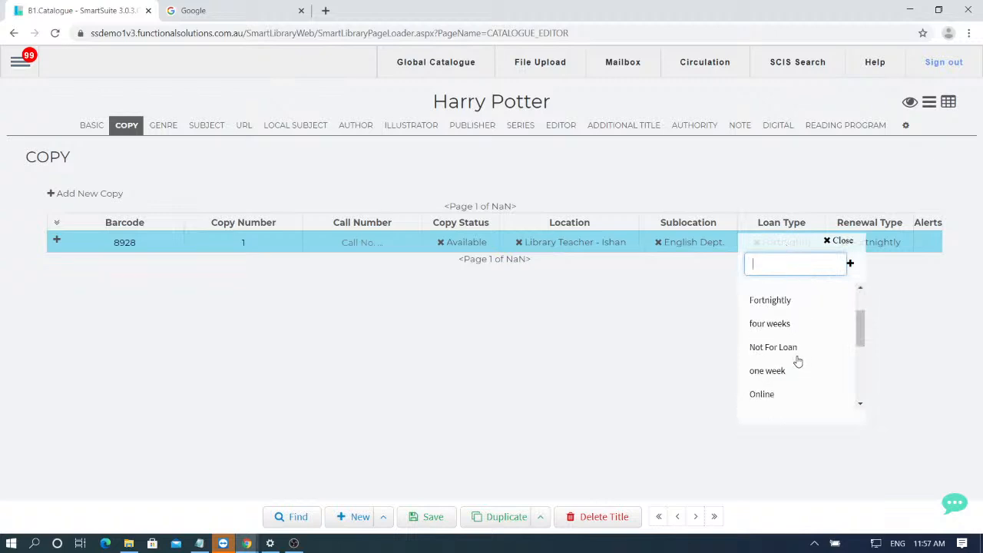
pyautogui.scroll(1, 794, 357)
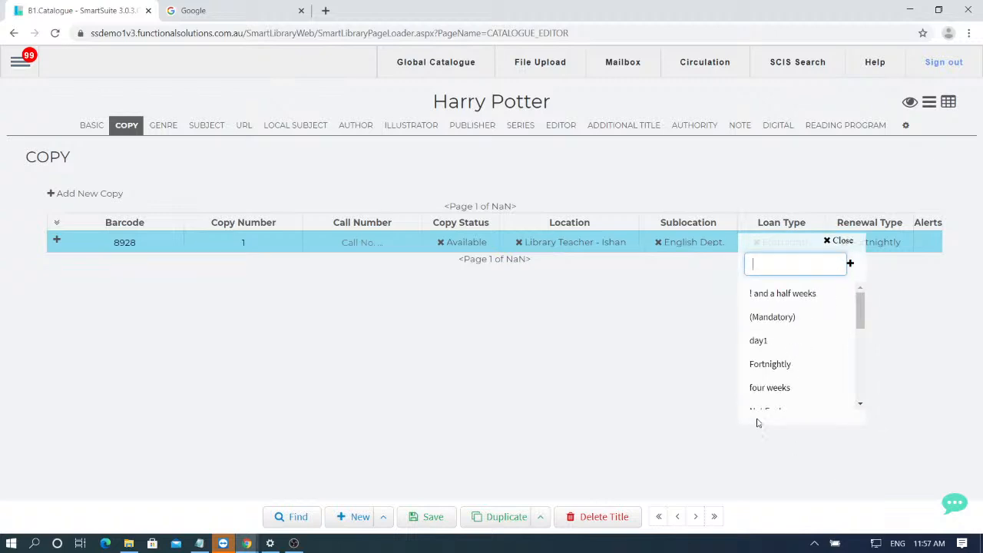
pyautogui.scroll(-1, 785, 313)
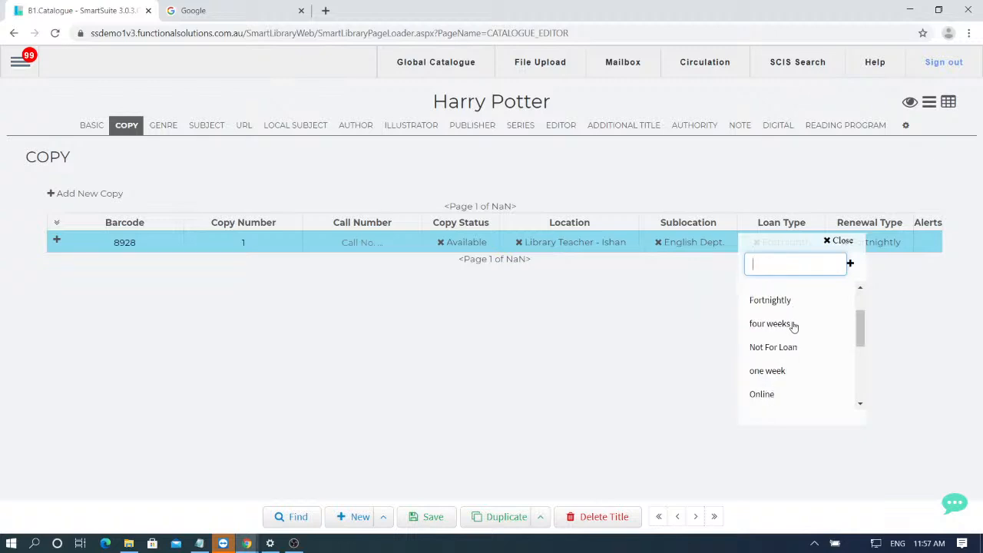
pyautogui.scroll(-1, 790, 368)
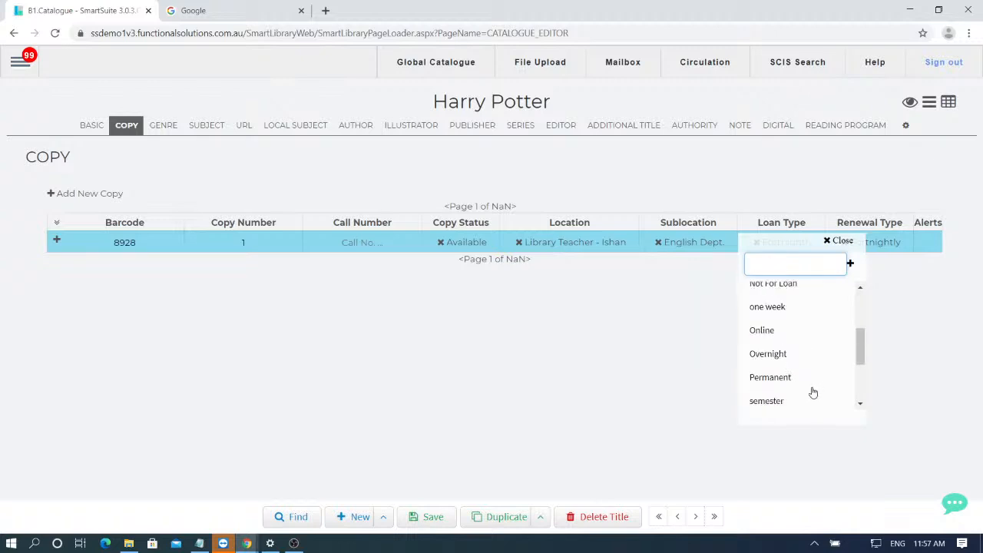
pyautogui.scroll(-1, 811, 390)
pyautogui.scroll(-1, 811, 391)
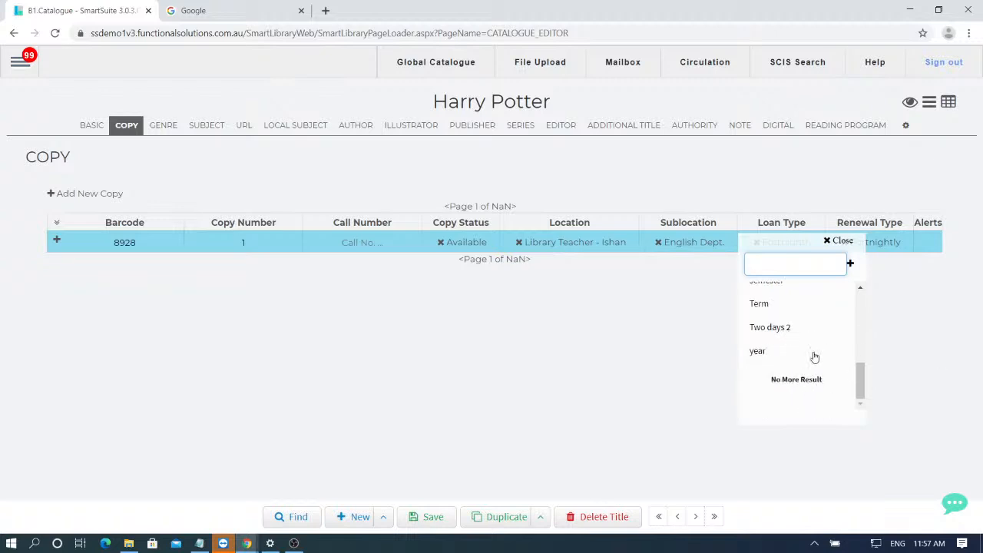
pyautogui.click(795, 305)
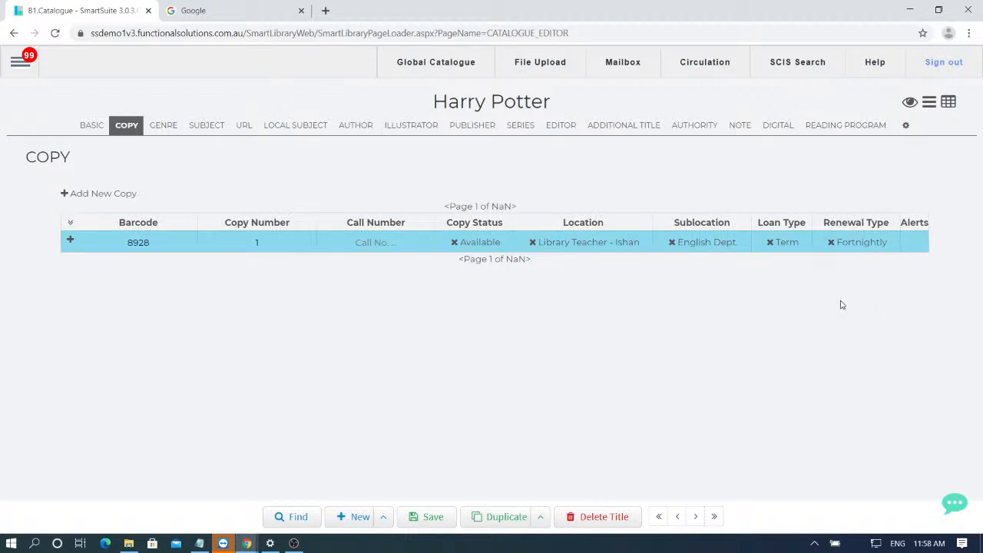
# - Change copy 1's Renewal Type from Fortnightly to four weeks and save the copy
pyautogui.click(866, 250)
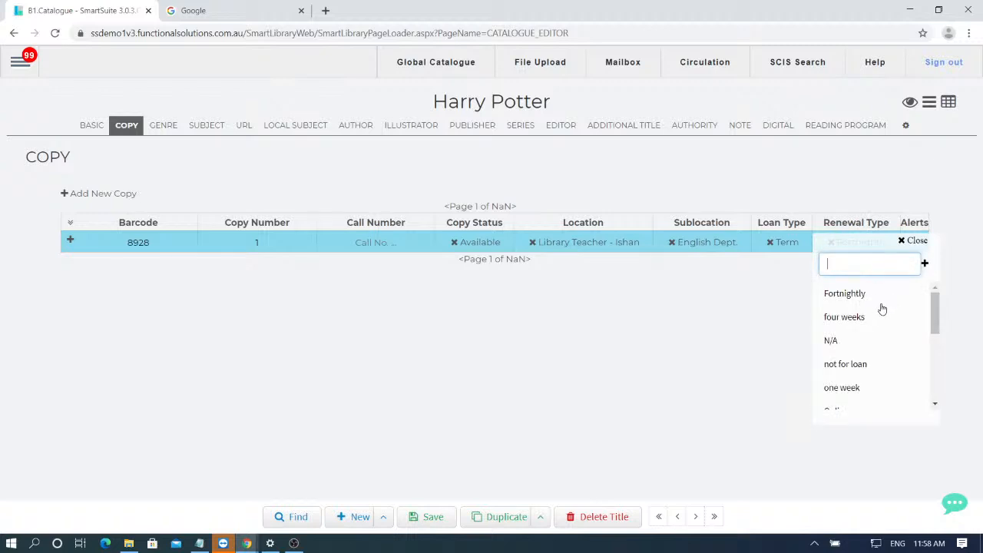
pyautogui.scroll(-2, 868, 346)
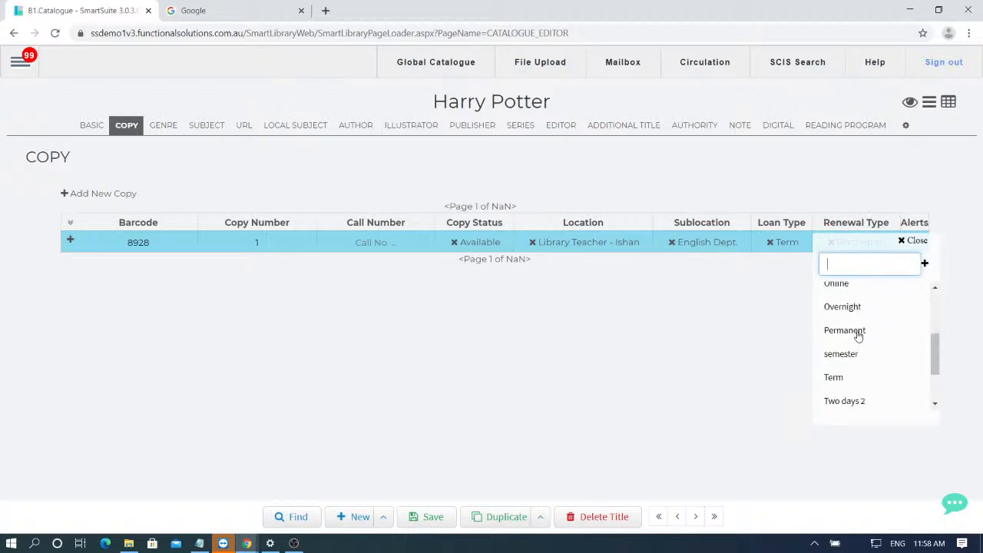
pyautogui.scroll(-1, 858, 339)
pyautogui.scroll(3, 858, 329)
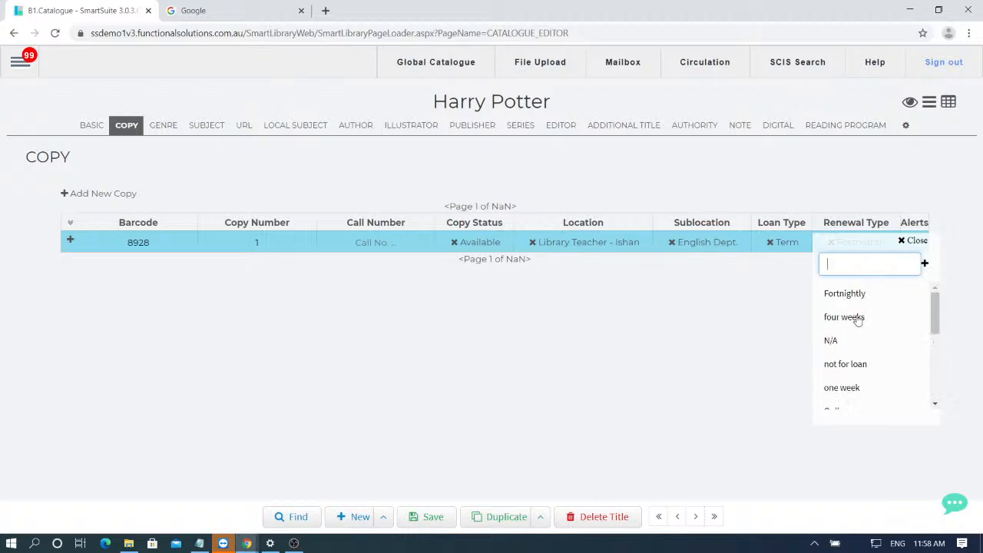
pyautogui.click(844, 317)
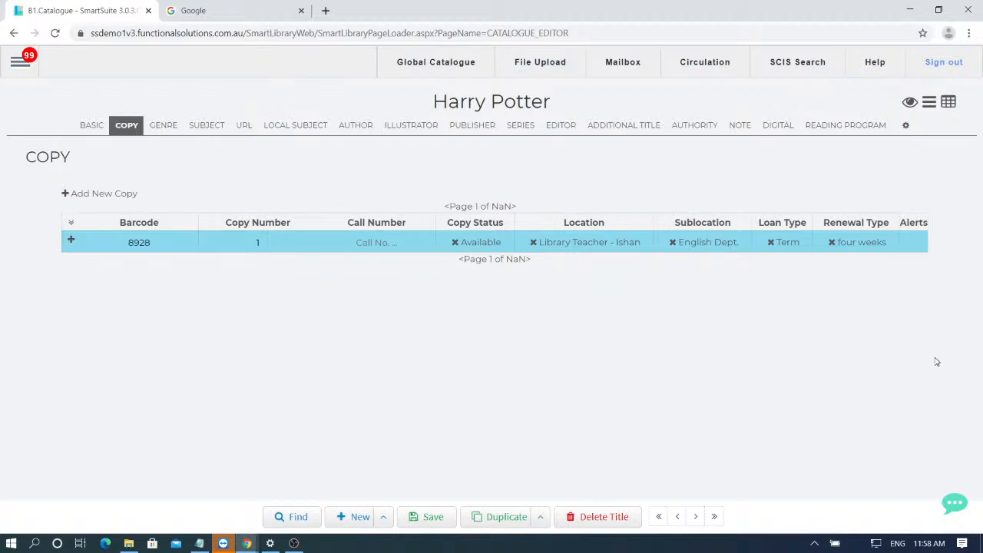
pyautogui.click(432, 516)
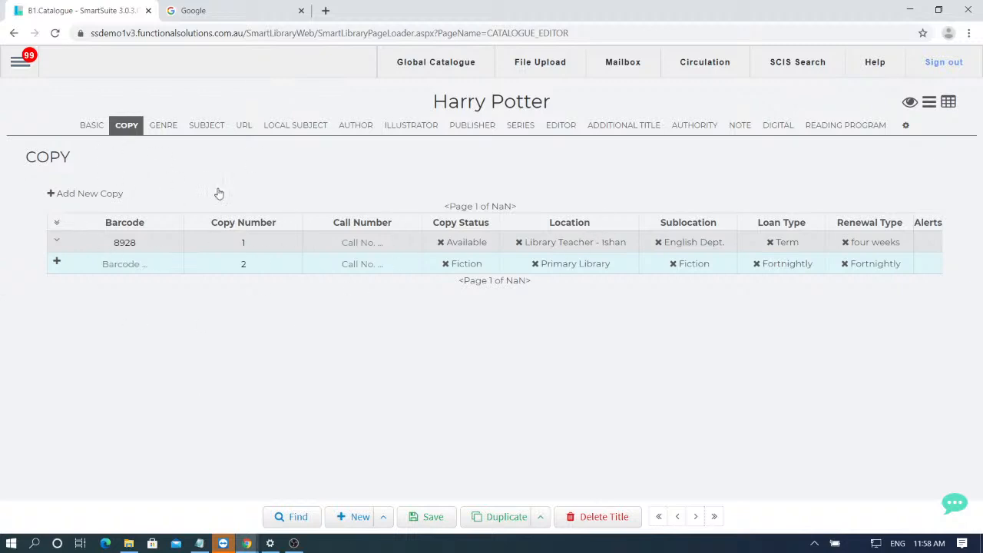
# - Go back to the Catalogue > Global Catalogue import page with its copy defaults
pyautogui.click(28, 63)
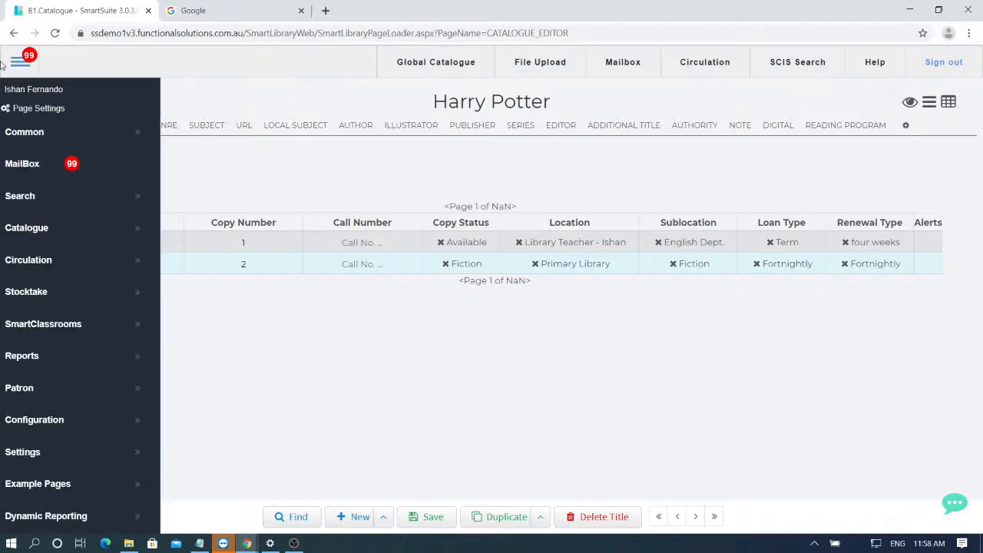
pyautogui.click(68, 227)
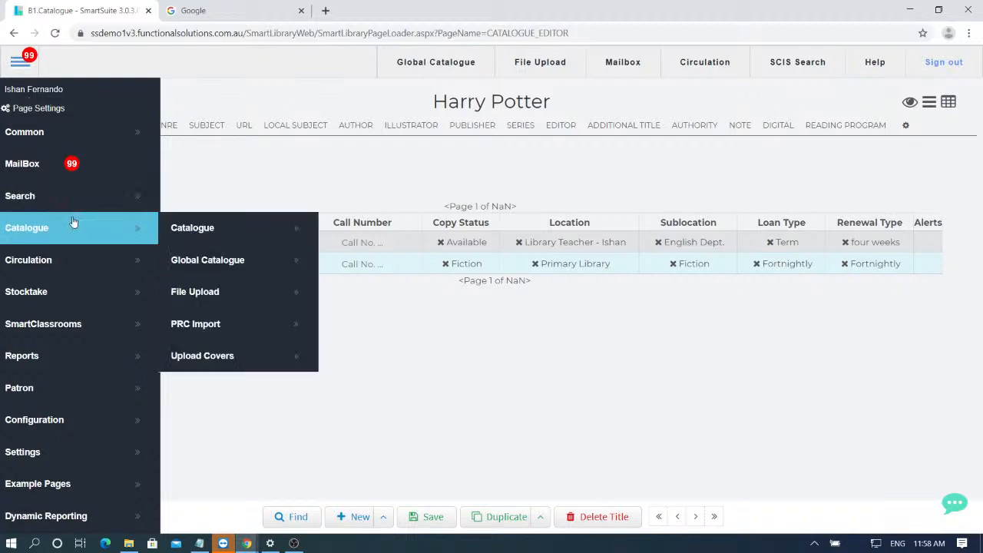
pyautogui.click(226, 263)
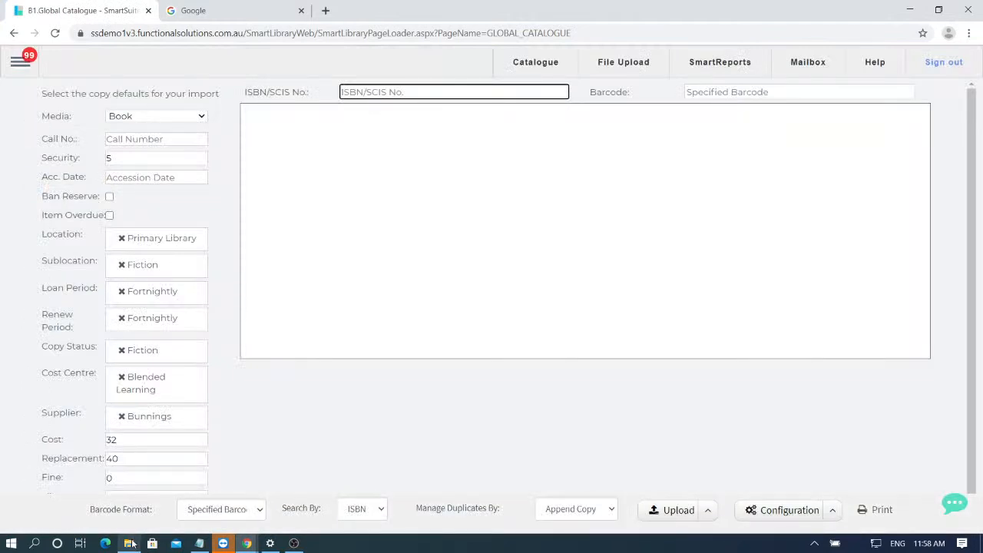
pyautogui.moveTo(132, 542)
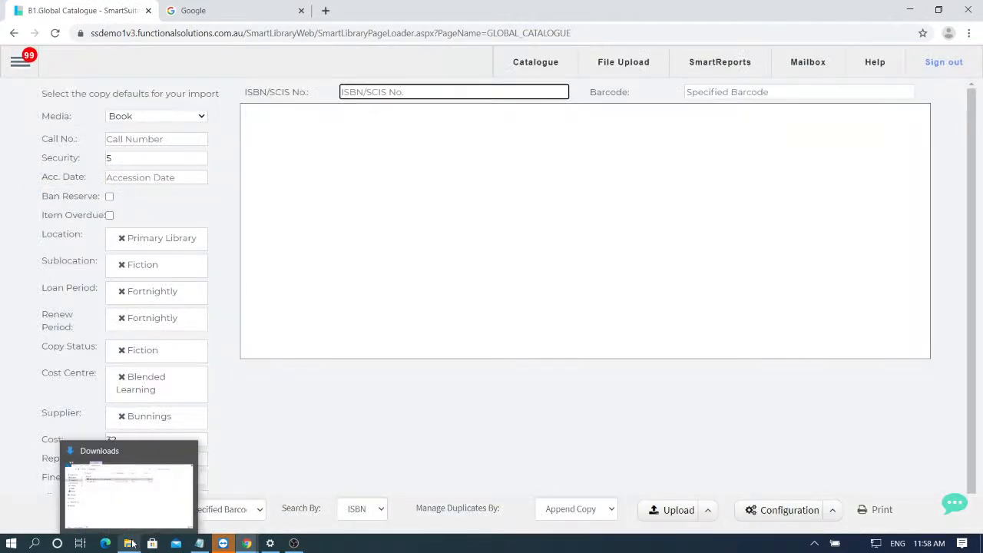
pyautogui.click(302, 233)
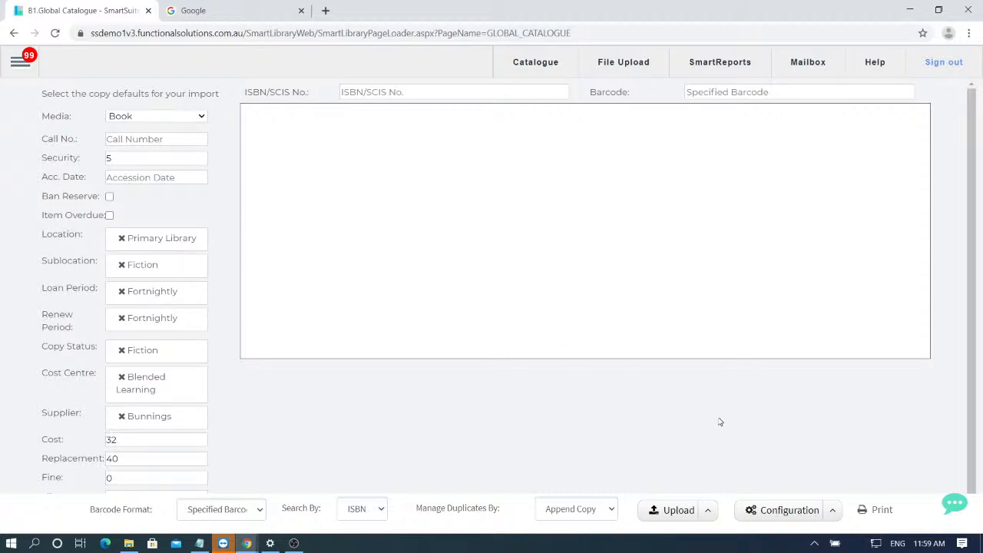
# - Open the Z3950 Database configuration showing SCIS at z3950.scisdata.com, port 210
pyautogui.click(837, 512)
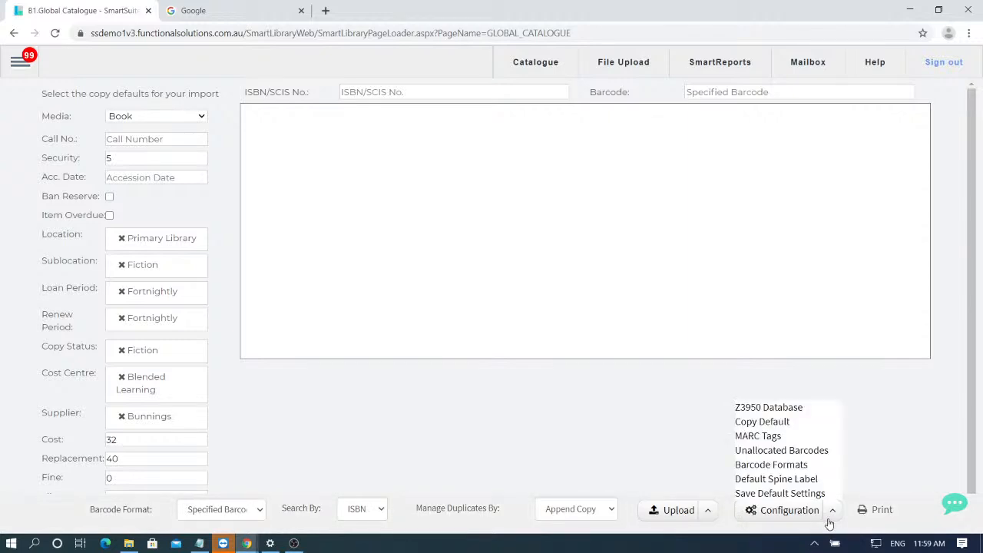
pyautogui.click(752, 409)
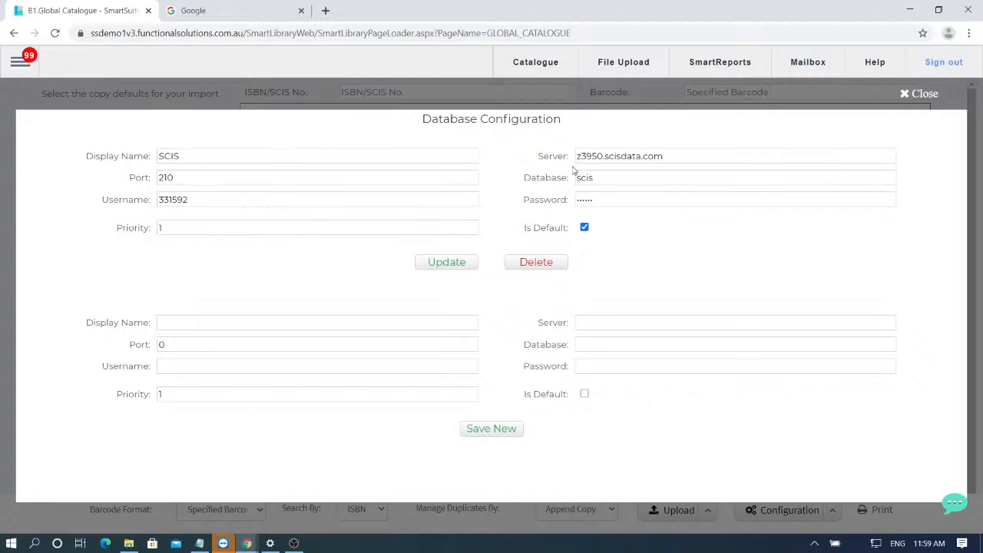
# - Search Google for 'scis z39.50' and read the SCIS article 'How do I set up Z39.50?'
pyautogui.click(290, 4)
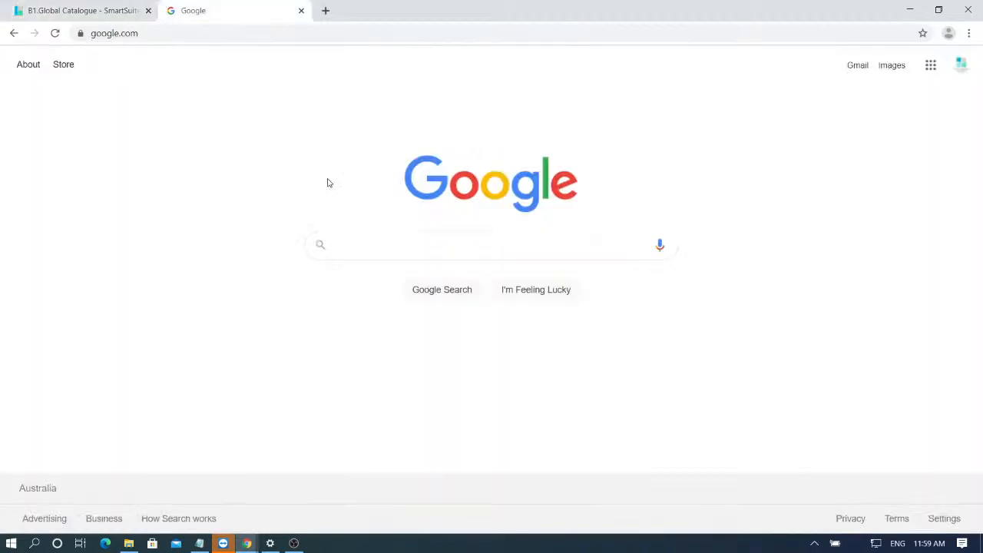
pyautogui.write('scis')
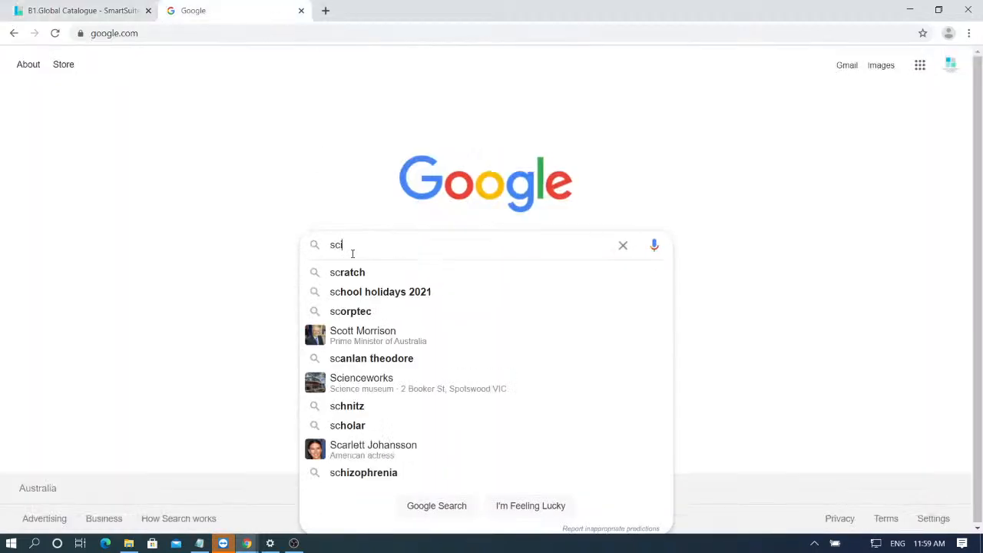
pyautogui.write(' 39.50')
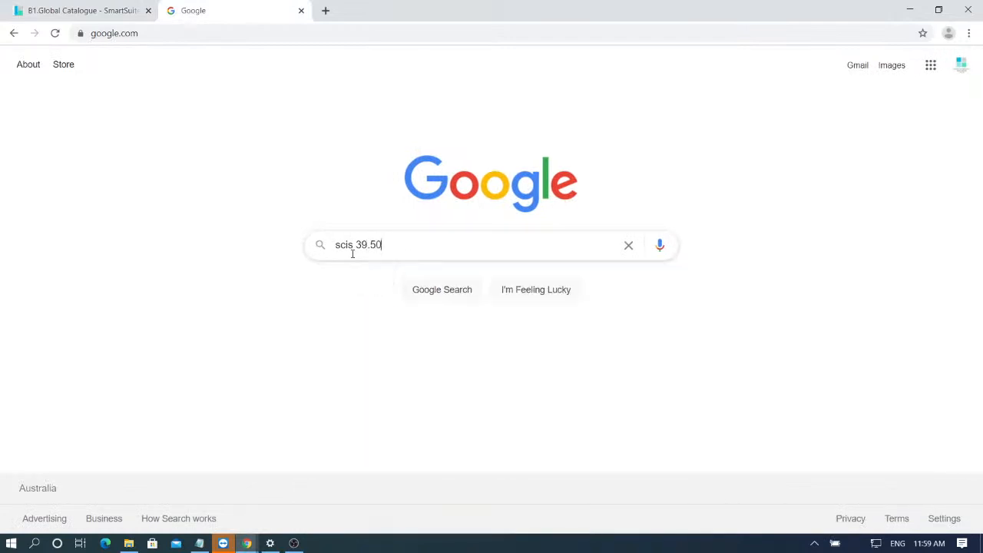
pyautogui.write('z')
pyautogui.press('Return')
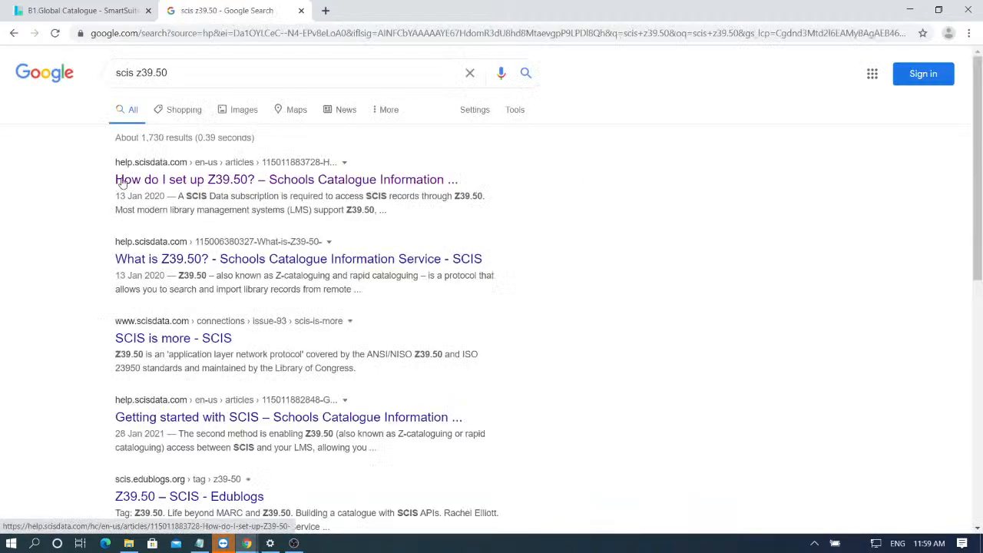
pyautogui.click(253, 183)
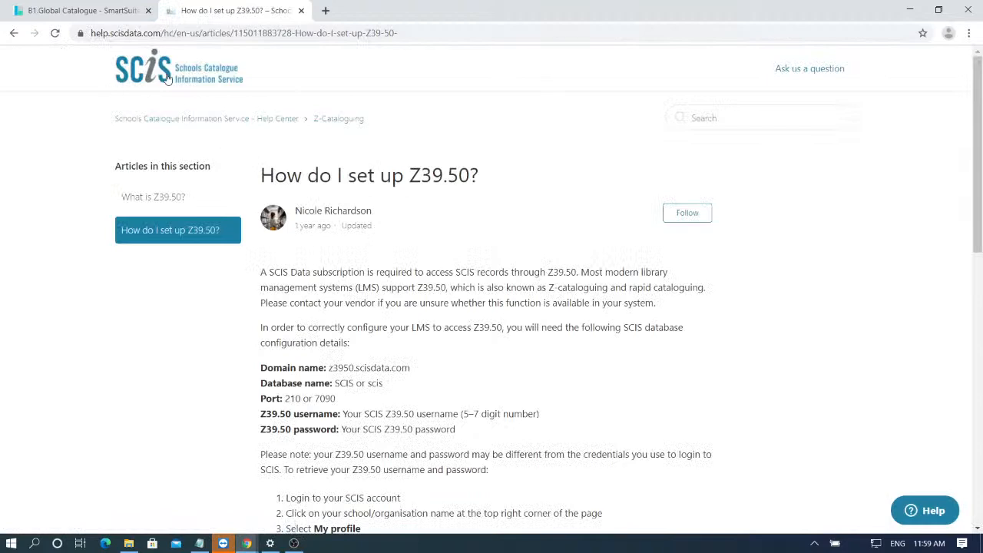
pyautogui.scroll(-1, 191, 297)
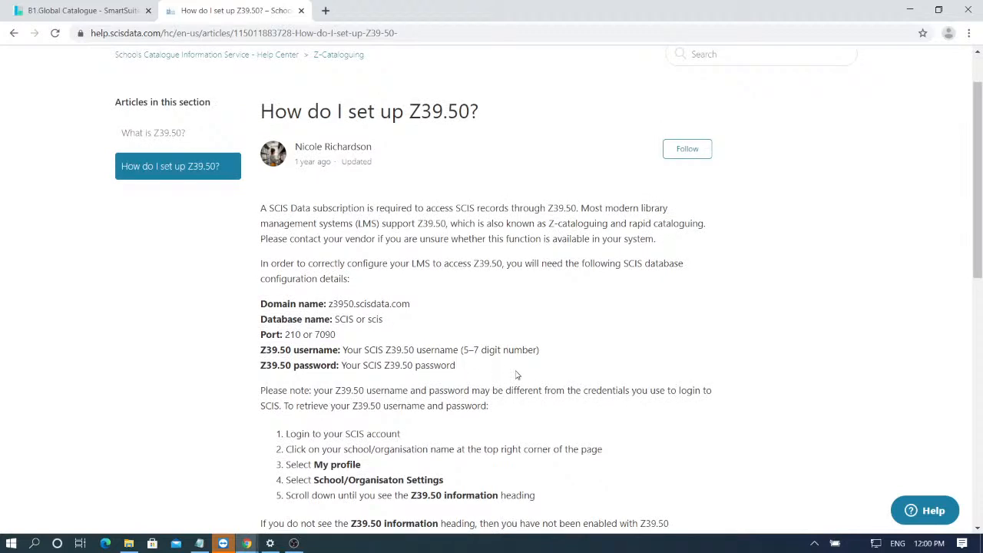
pyautogui.scroll(1, 511, 367)
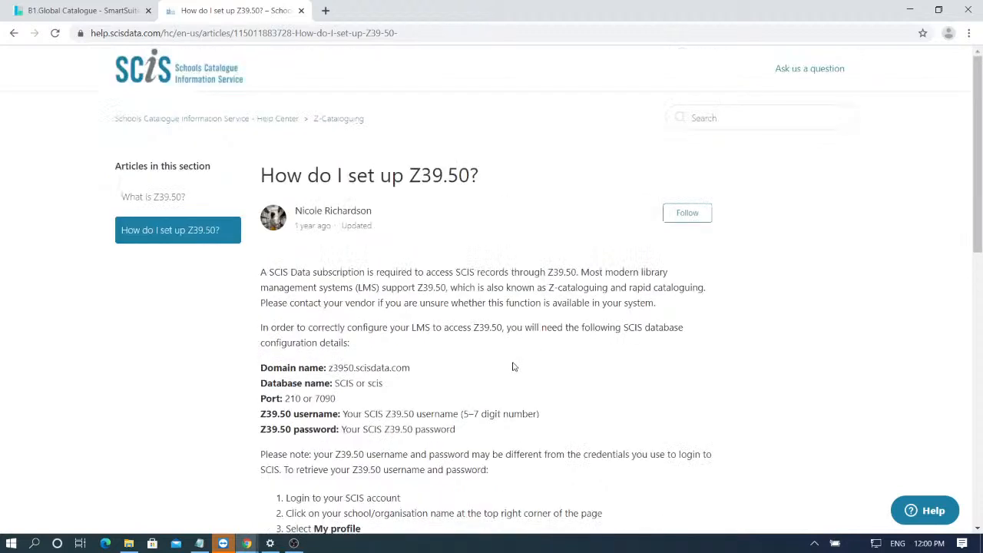
pyautogui.scroll(-2, 346, 276)
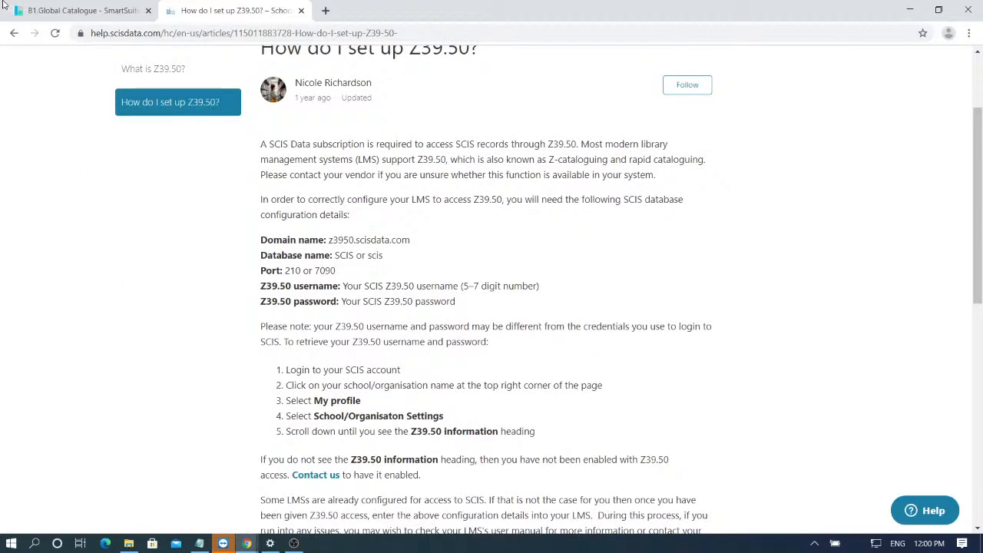
pyautogui.click(38, 9)
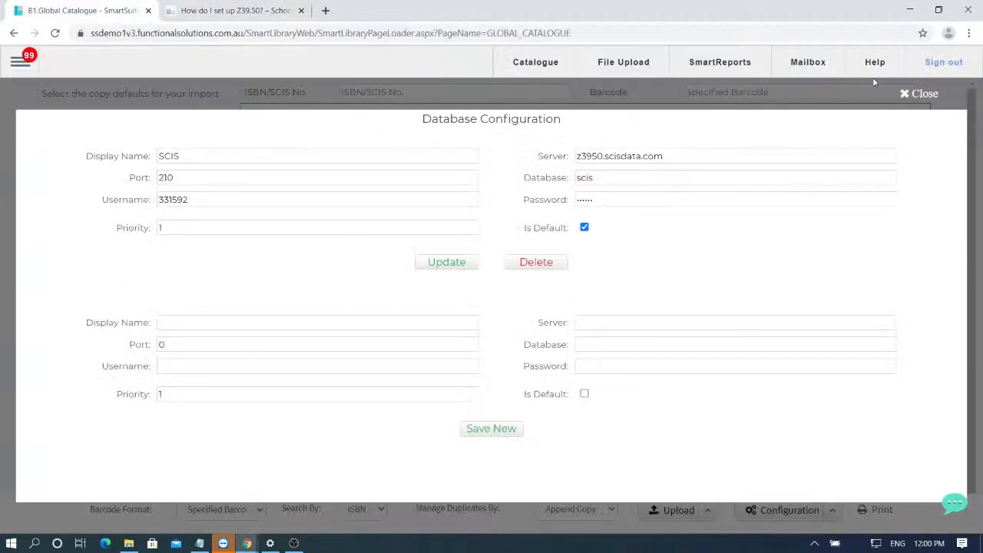
pyautogui.click(913, 92)
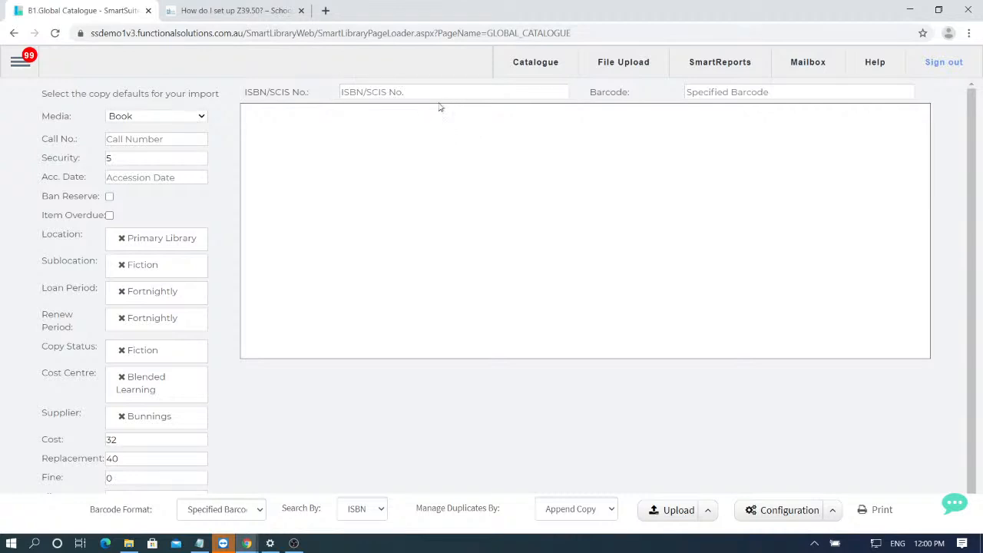
pyautogui.hotkey('alt', 'Tab')
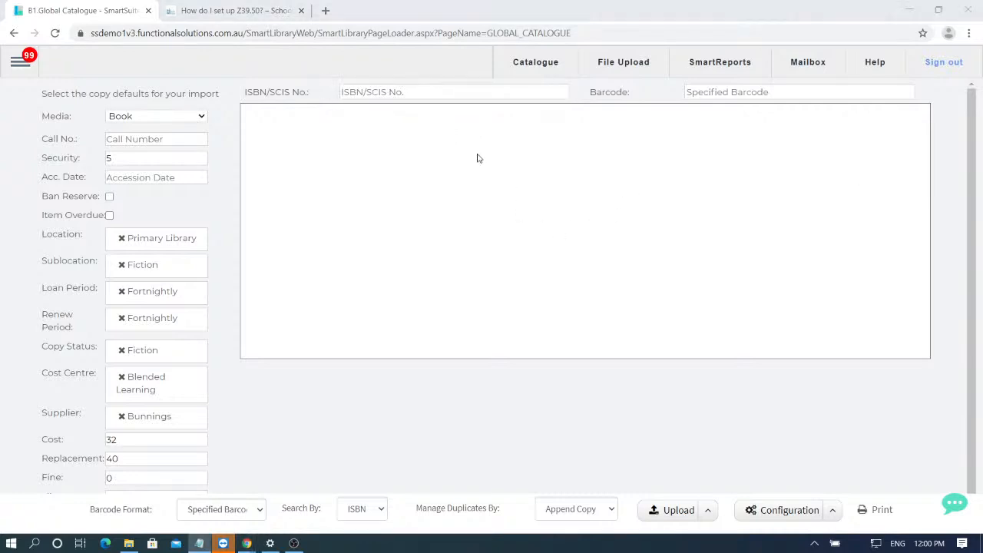
pyautogui.click(387, 90)
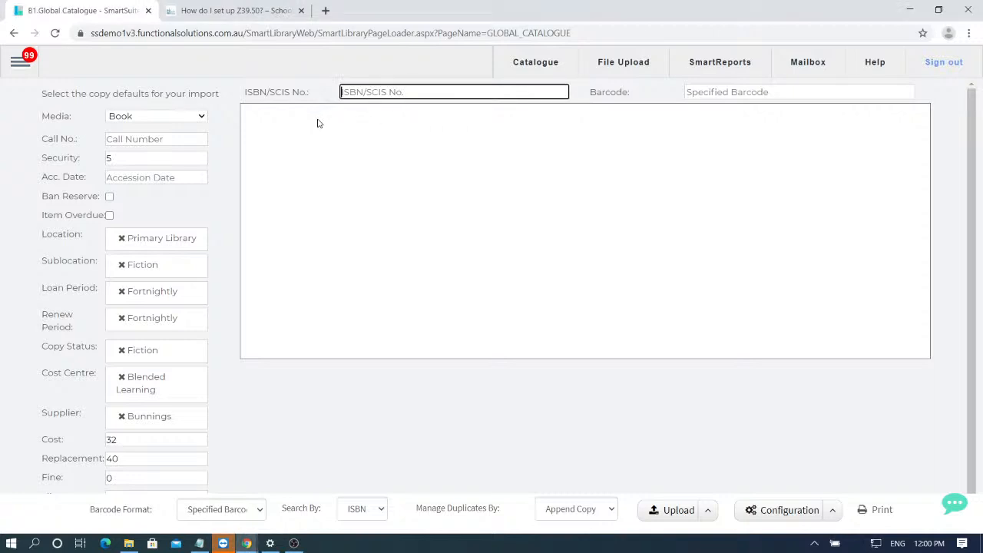
pyautogui.hotkey('ctrl', 'v')
pyautogui.click(722, 91)
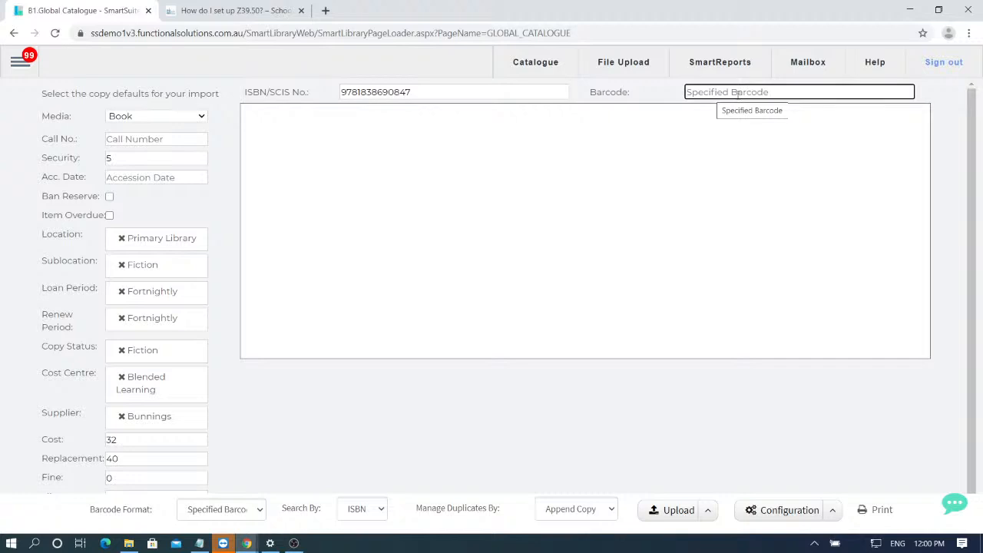
pyautogui.write('2367')
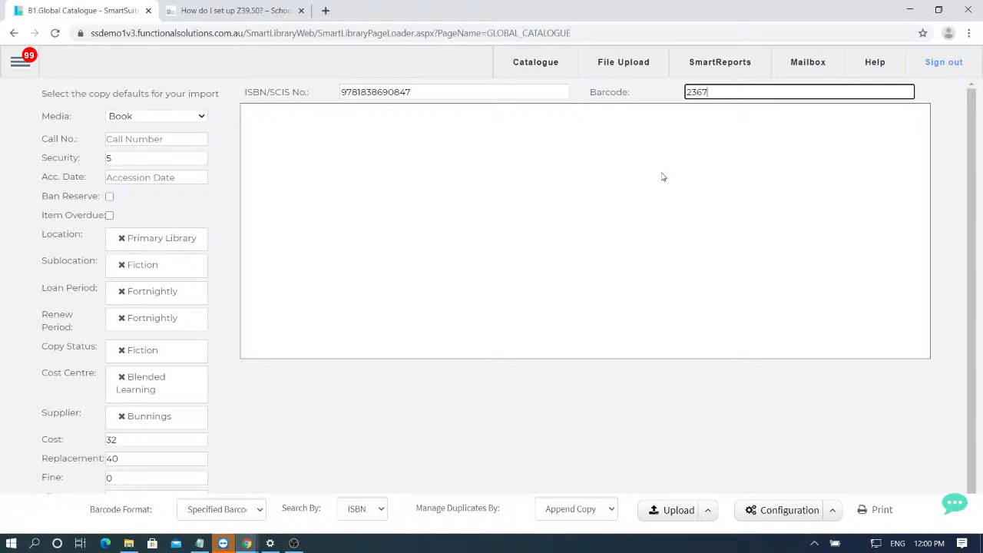
pyautogui.press('Return')
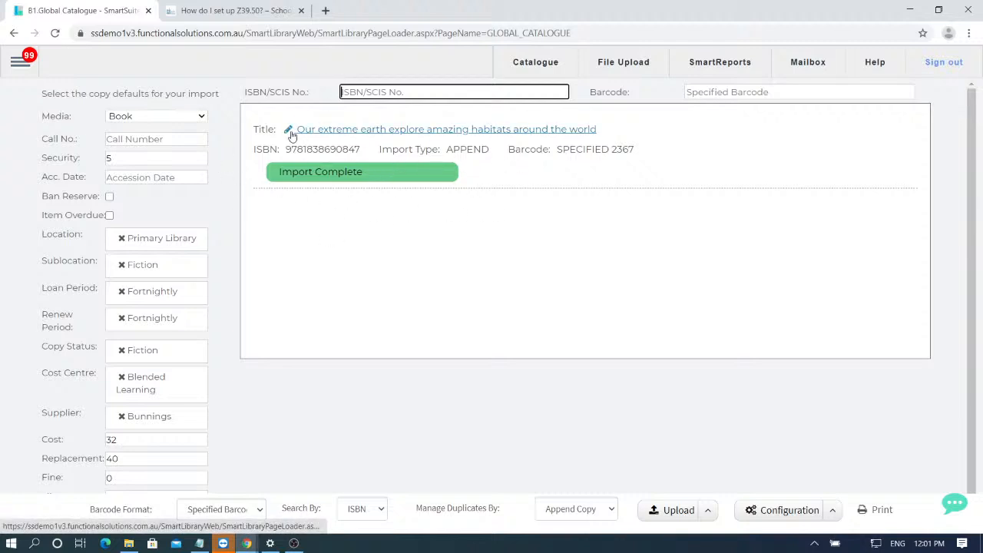
# - Review the imported 'Our extreme earth' record and its copies, then open the Catalogue editor
pyautogui.click(322, 135)
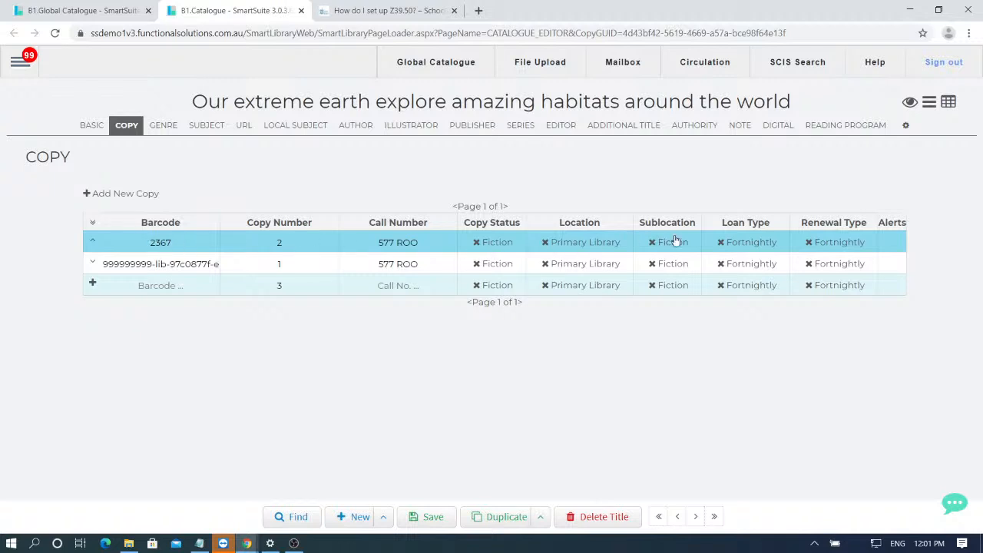
pyautogui.click(68, 5)
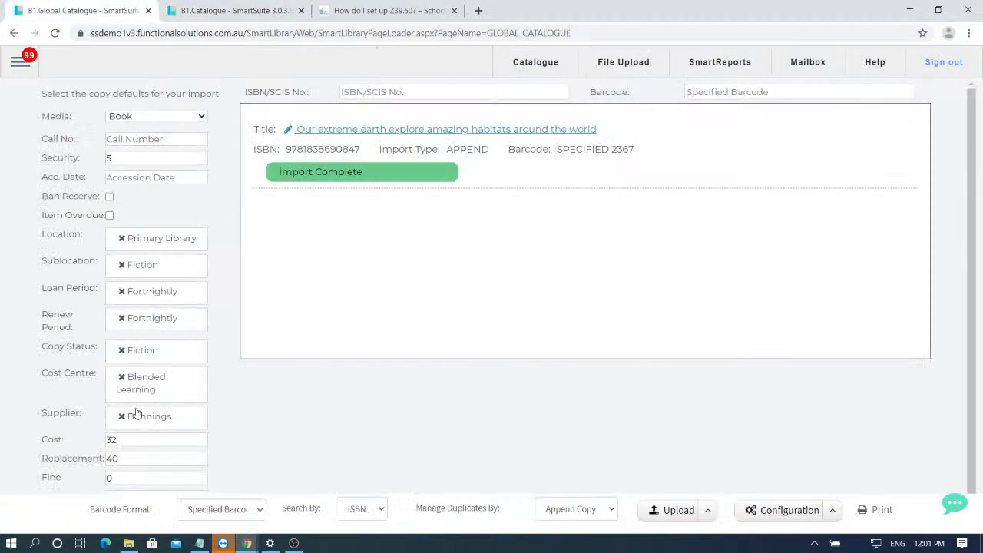
pyautogui.click(198, 6)
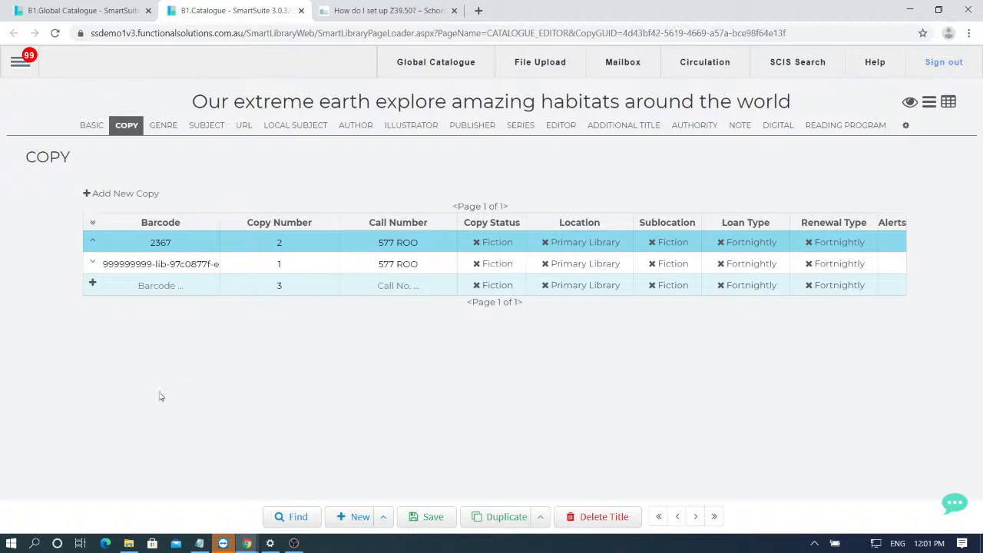
pyautogui.click(24, 76)
pyautogui.moveTo(79, 227)
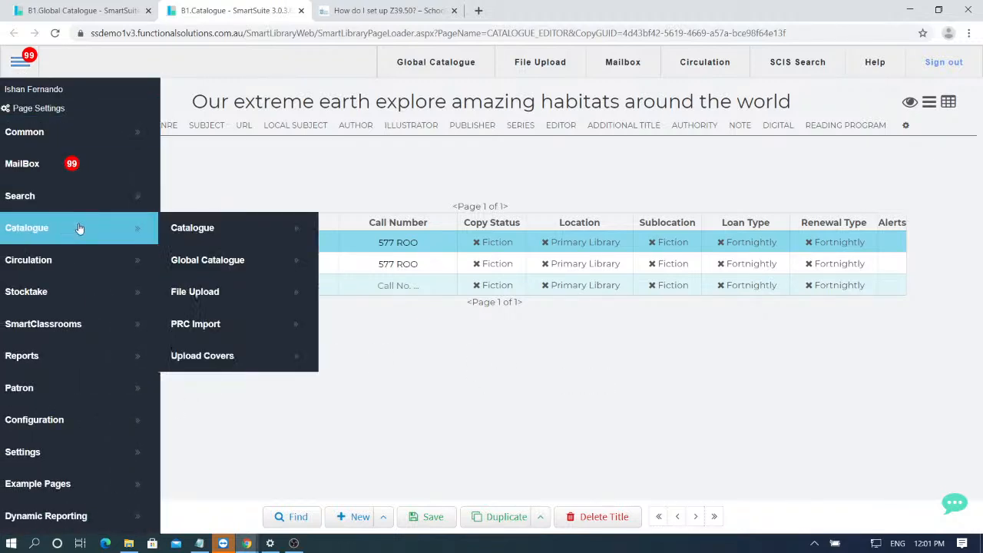
pyautogui.click(192, 227)
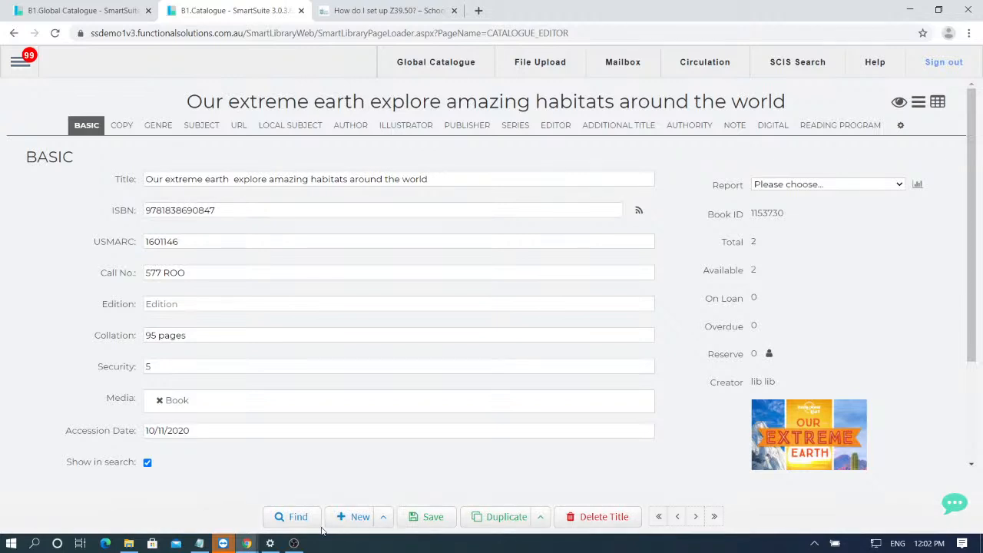
# - Find the catalogue record by searching for barcode 2367
pyautogui.click(297, 517)
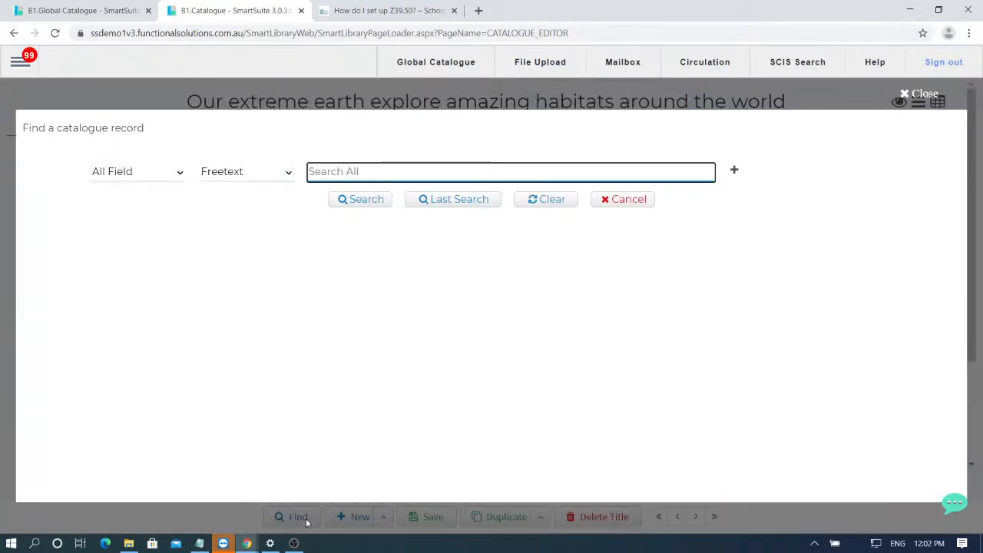
pyautogui.write('2367')
pyautogui.press('Return')
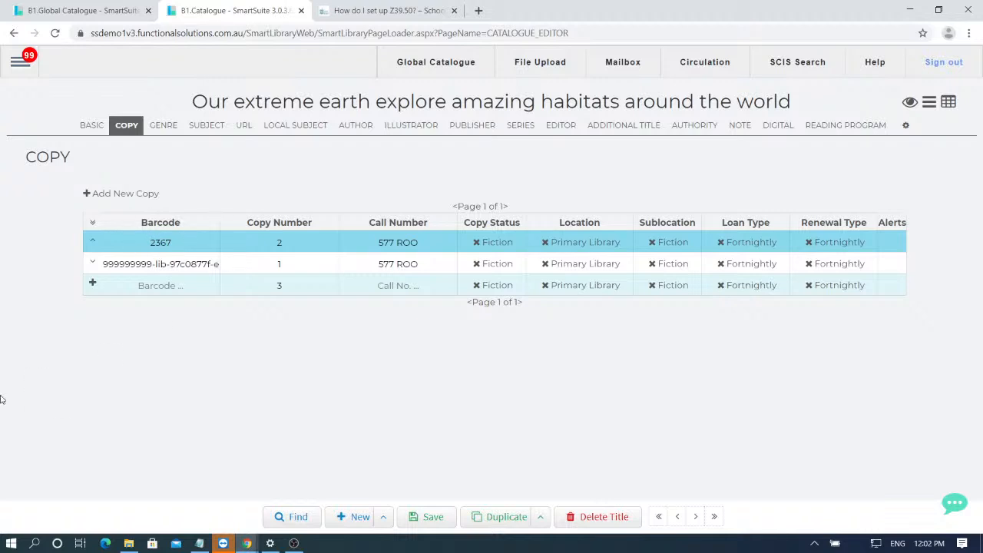
# - Expand the second copy with the long generated barcode and request its deletion
pyautogui.click(92, 262)
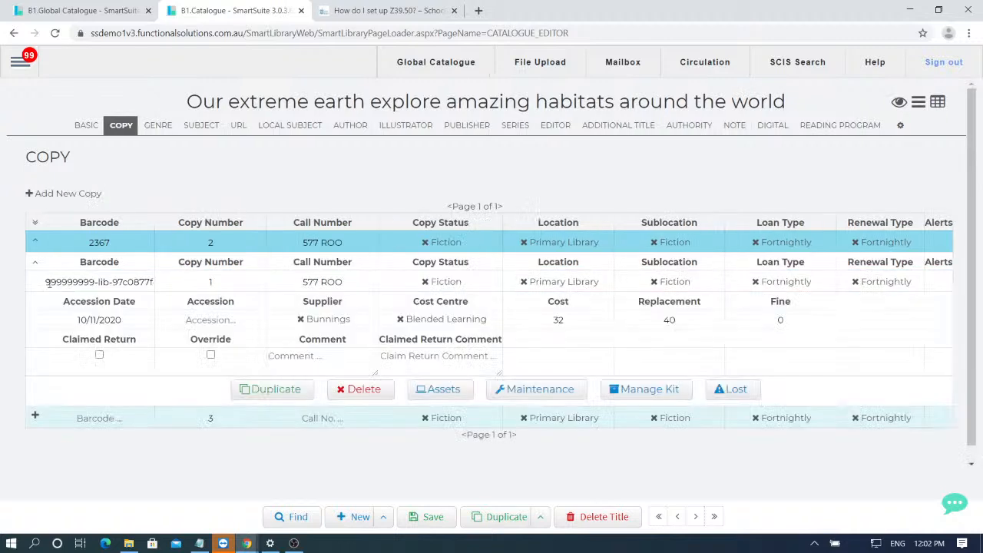
pyautogui.moveTo(44, 282); pyautogui.dragTo(171, 298)
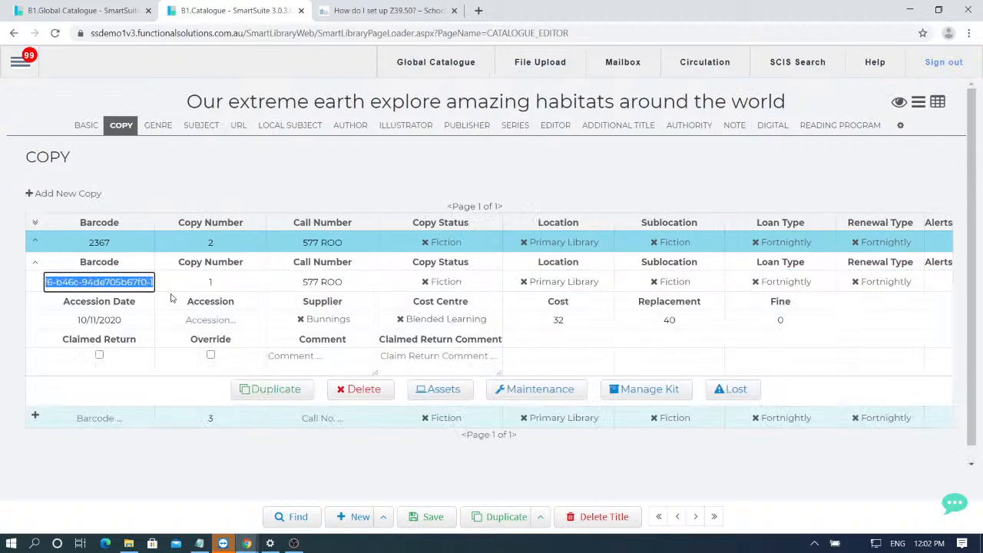
pyautogui.click(36, 264)
pyautogui.click(98, 264)
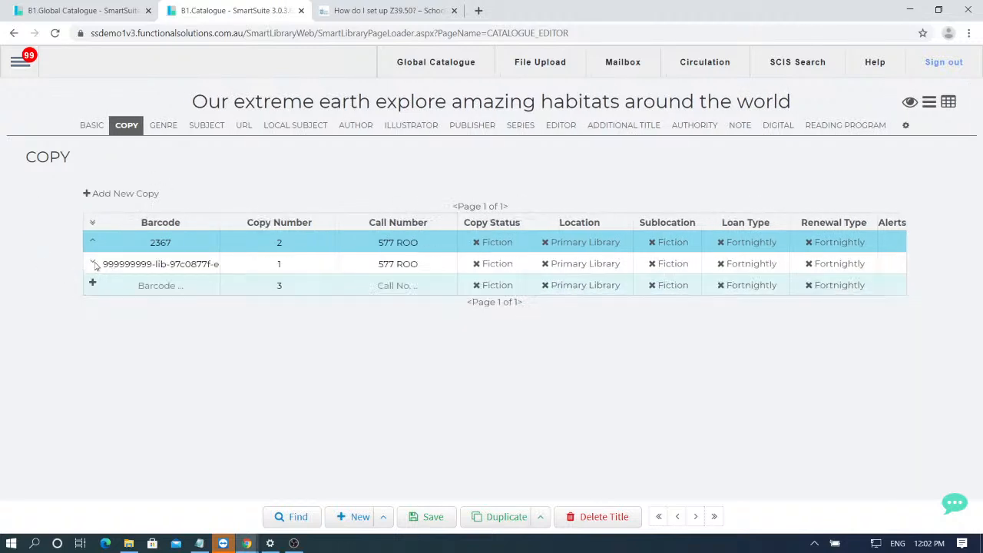
pyautogui.click(93, 263)
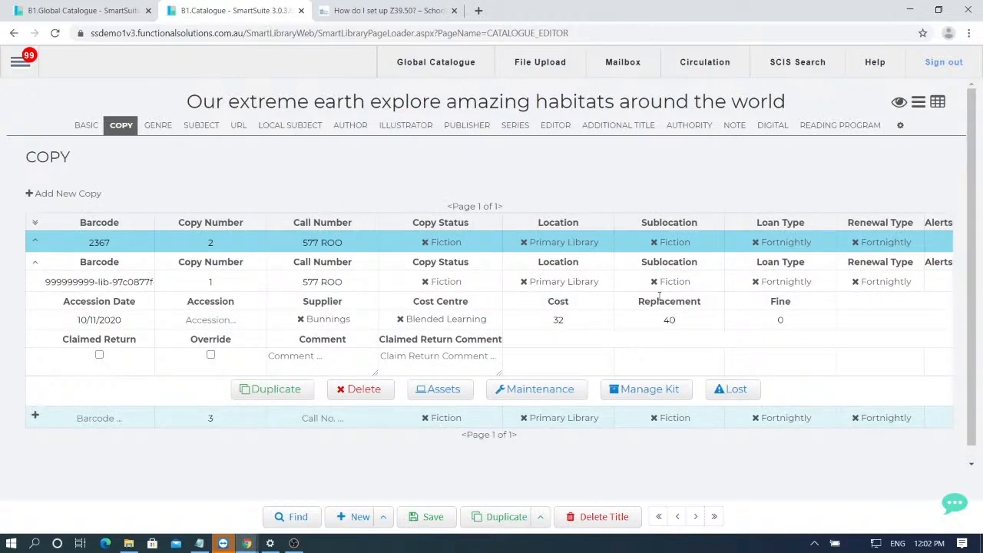
pyautogui.click(355, 390)
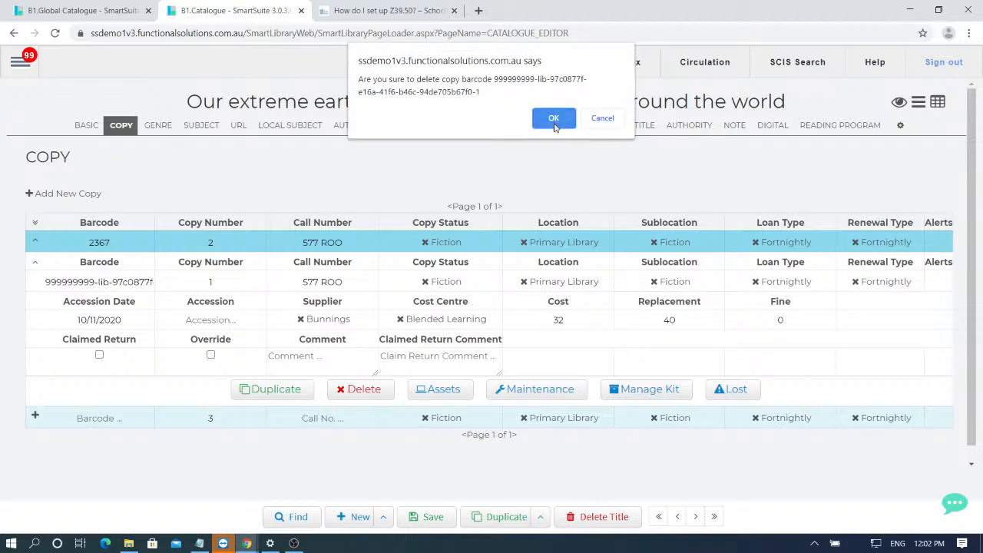
# - Confirm deleting the long-barcode copy so only 2367 remains, then advance to the Harry Potter record
pyautogui.click(552, 120)
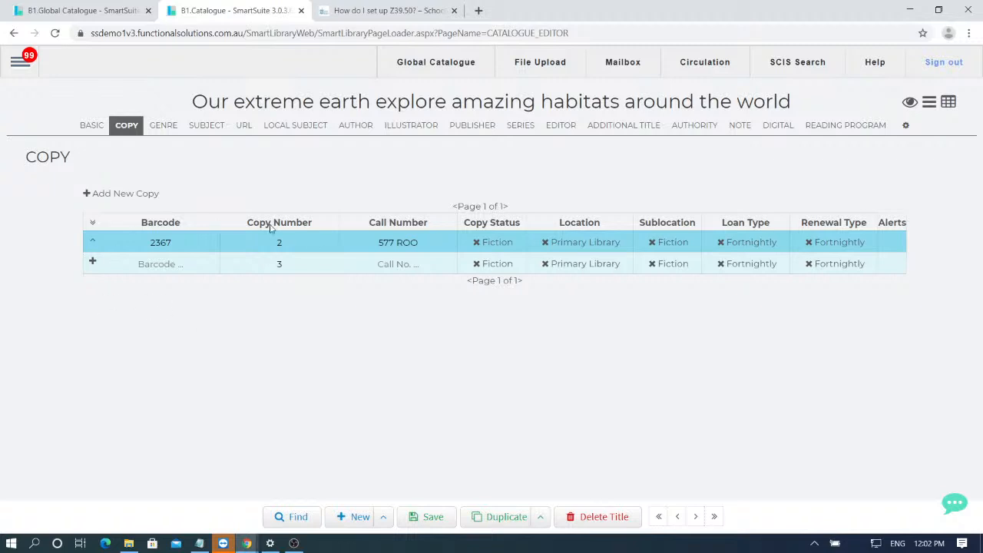
pyautogui.click(714, 515)
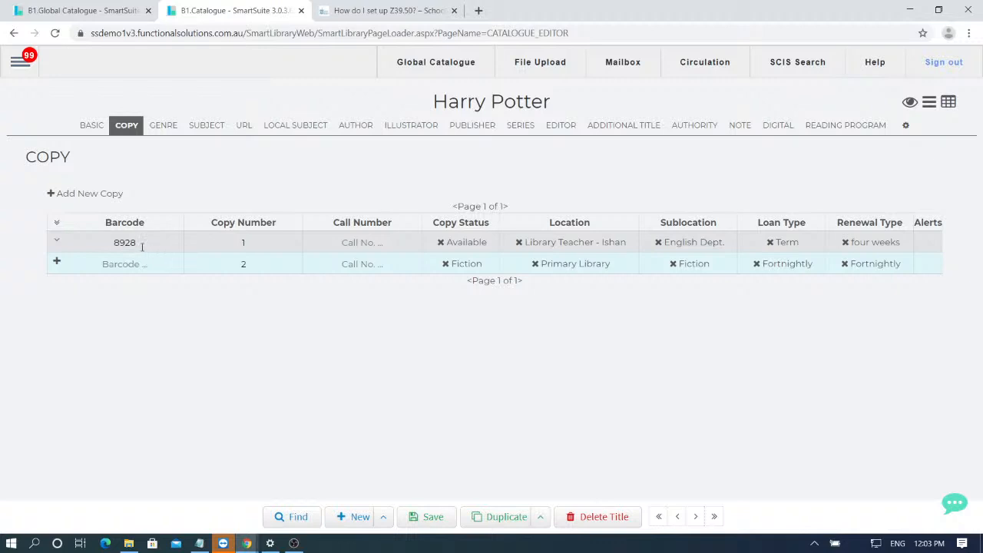
# - Find the Harry Potter record by barcode 8928 and start deleting its whole title
pyautogui.click(90, 132)
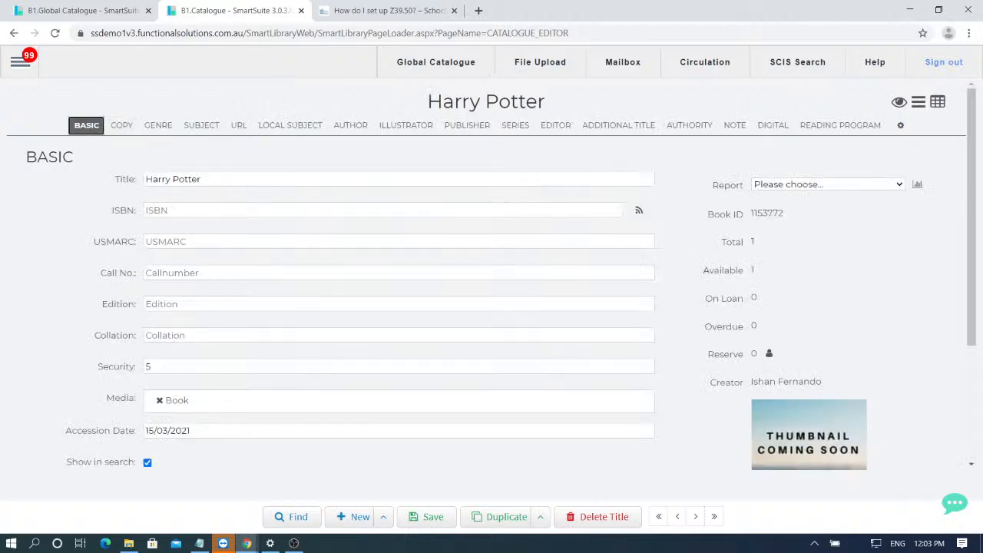
pyautogui.click(296, 516)
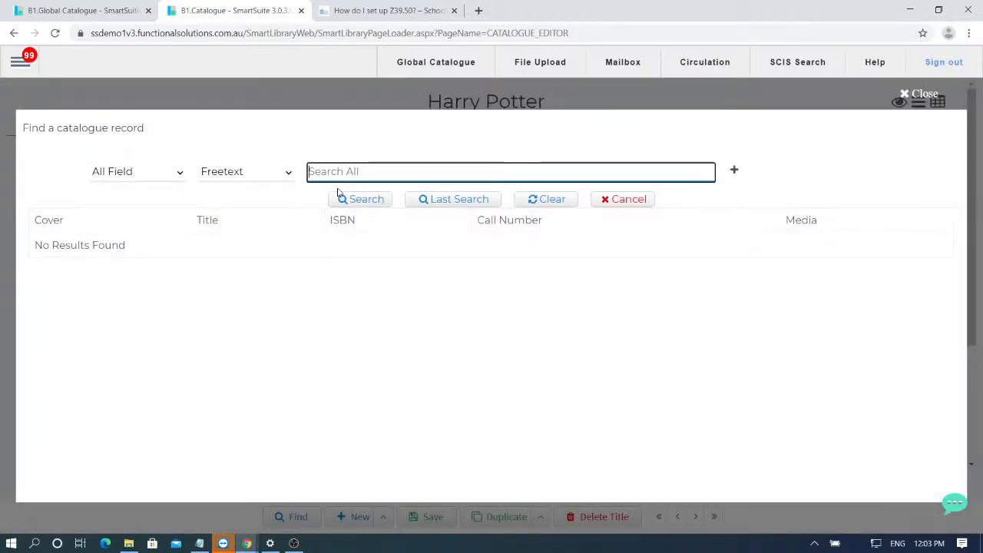
pyautogui.write('89')
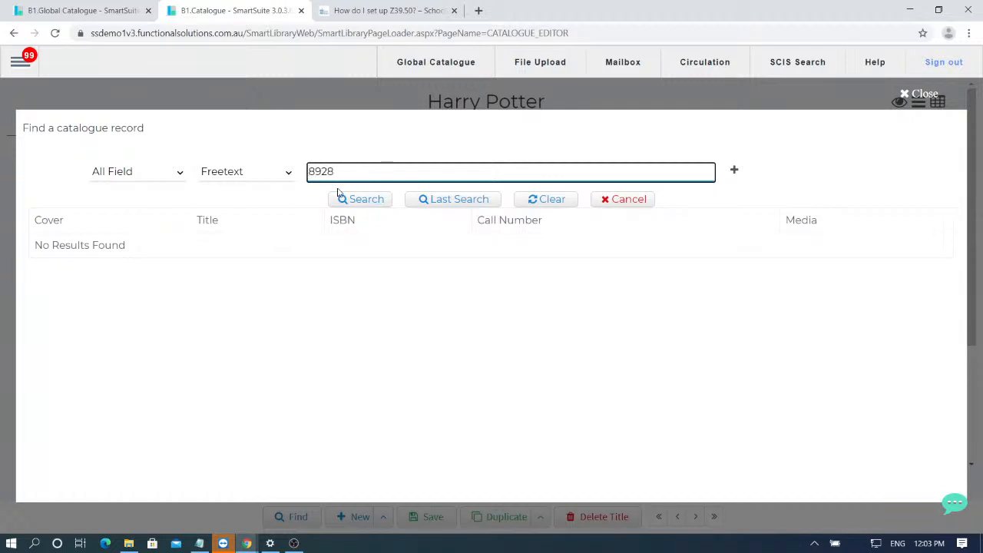
pyautogui.write('28')
pyautogui.click(338, 195)
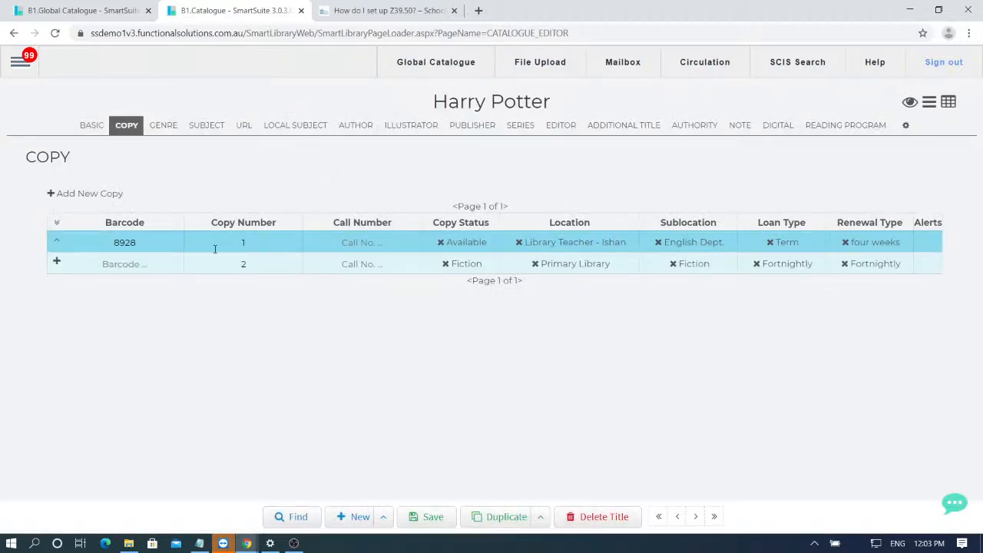
pyautogui.click(616, 519)
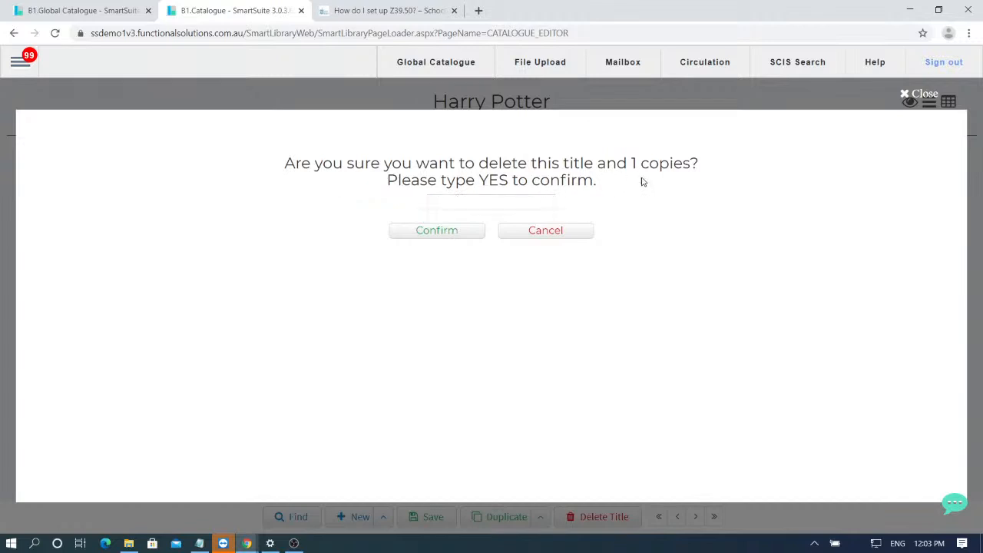
# - Enter YES to confirm deleting the Harry Potter title and its single copy
pyautogui.moveTo(639, 163); pyautogui.dragTo(632, 163)
pyautogui.click(635, 165)
pyautogui.click(510, 203)
pyautogui.click(506, 204)
pyautogui.click(450, 238)
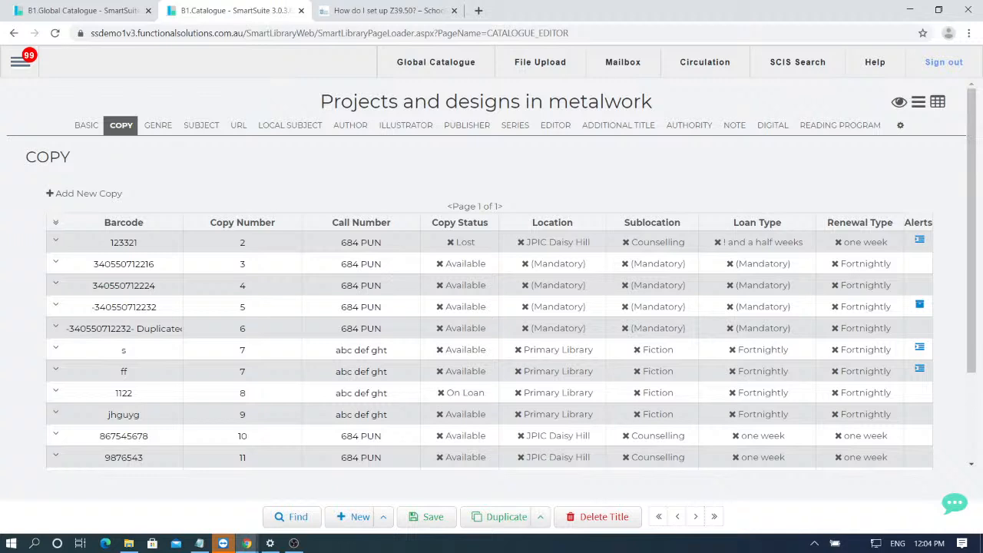
# - Check the notes in Notepad, then return to the Global Catalogue import page
pyautogui.hotkey('alt', 'Tab')
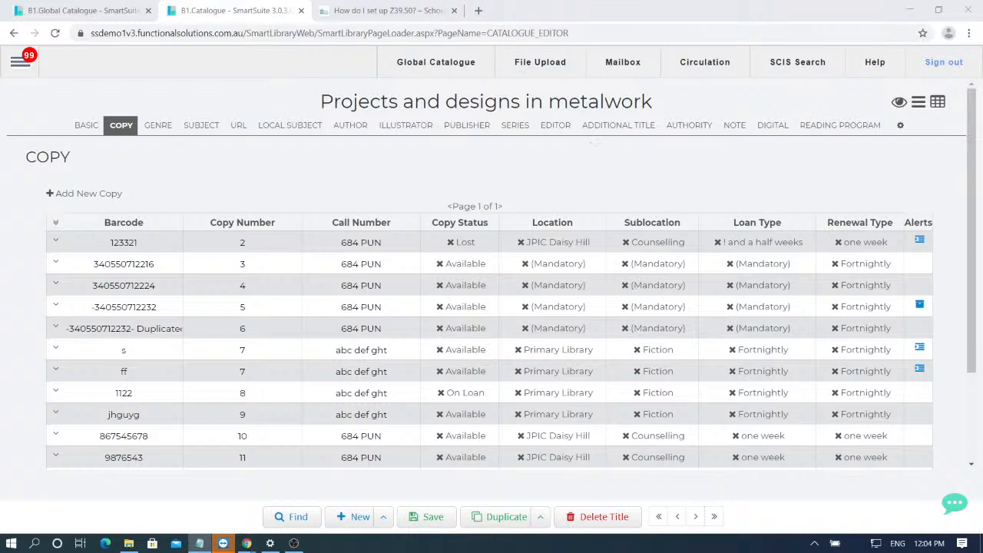
pyautogui.click(87, 7)
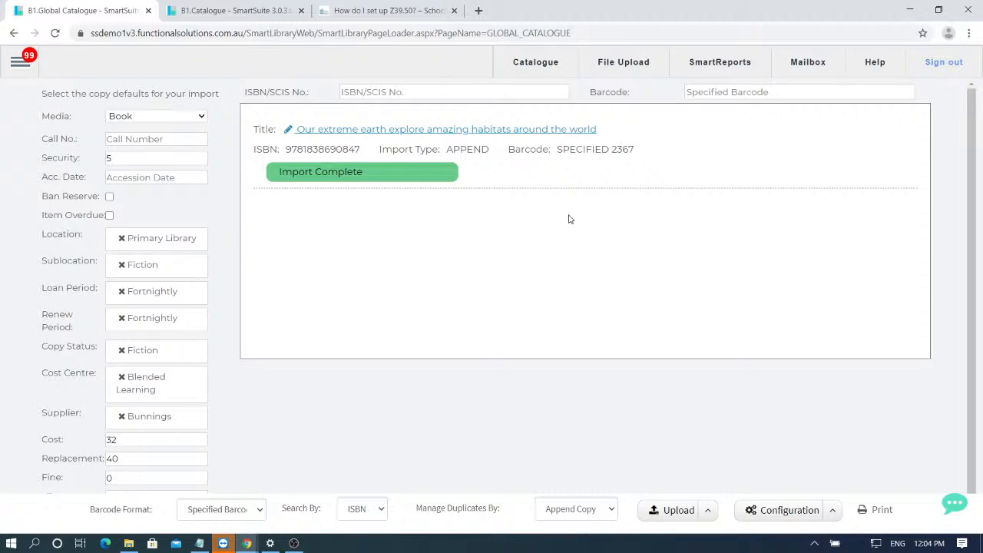
# - Review the catalogue default configuration, then open the list of configuration options including Default Spine Label
pyautogui.hotkey('alt', 'Tab')
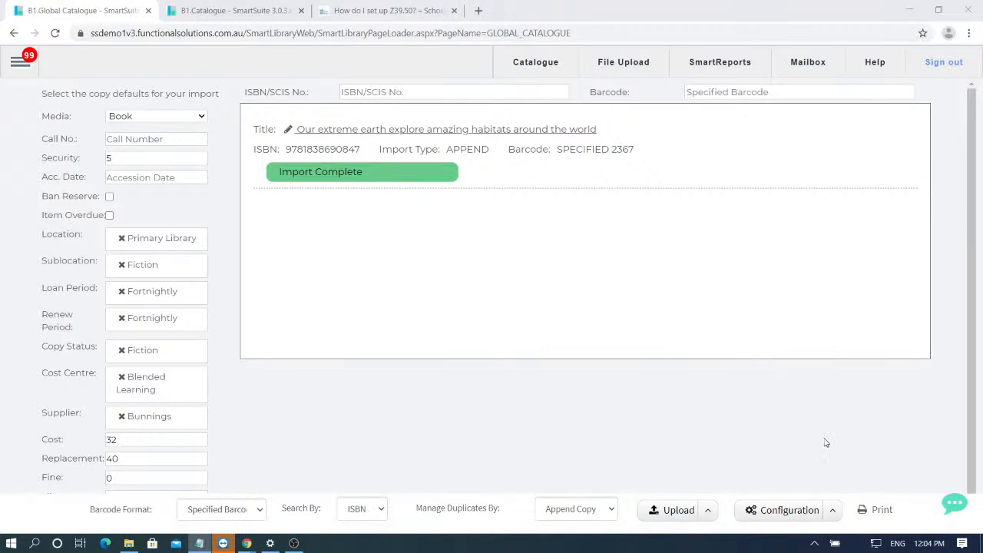
pyautogui.click(813, 516)
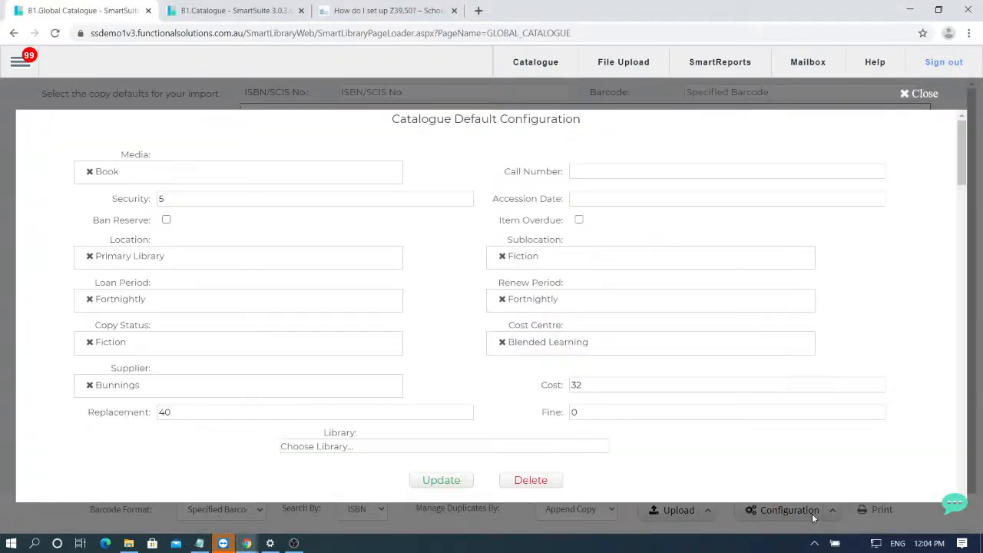
pyautogui.click(919, 93)
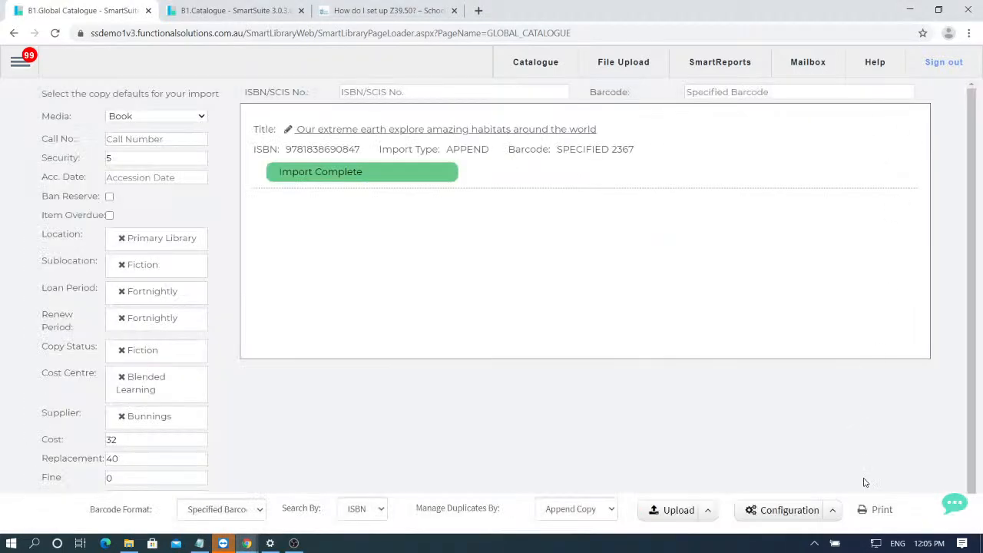
pyautogui.click(830, 513)
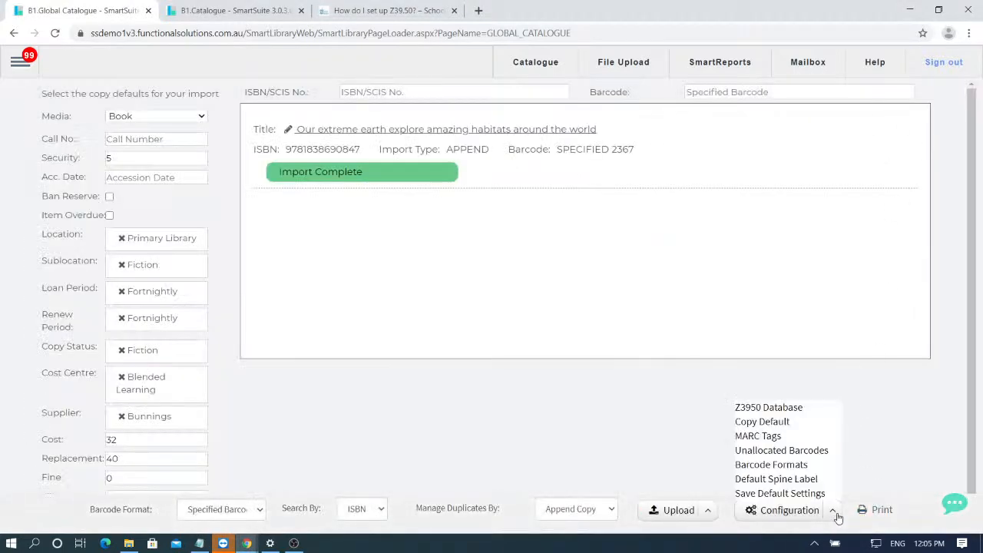
pyautogui.click(774, 480)
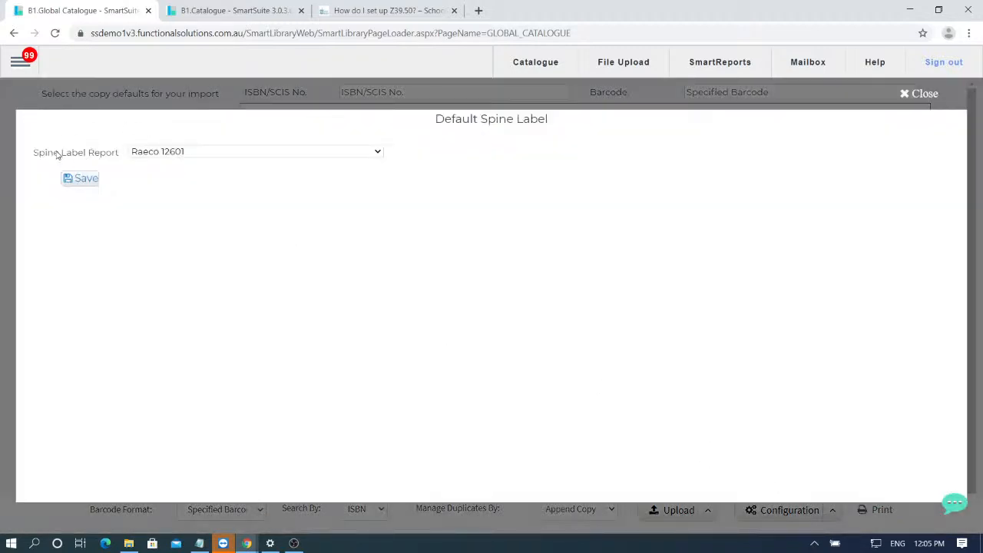
pyautogui.click(184, 152)
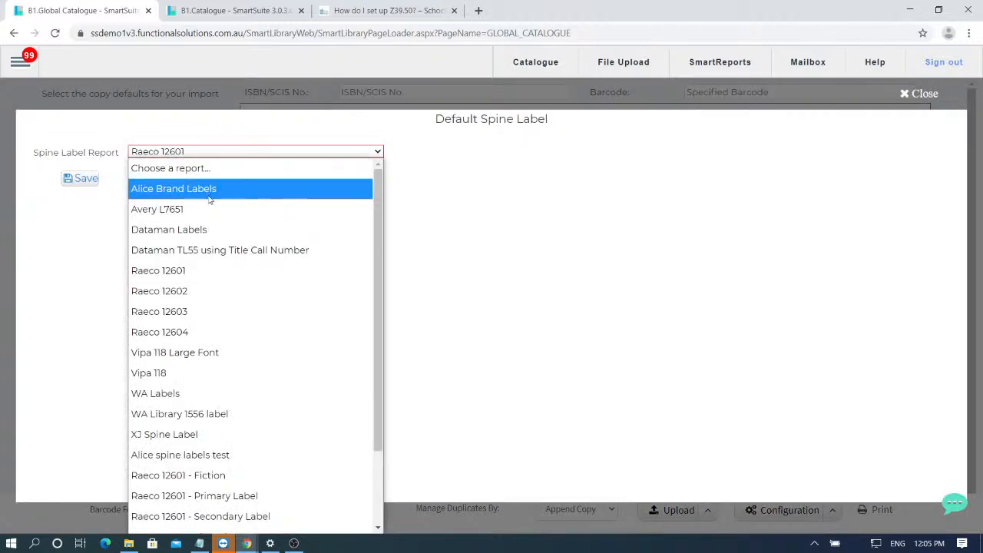
pyautogui.scroll(-2, 220, 261)
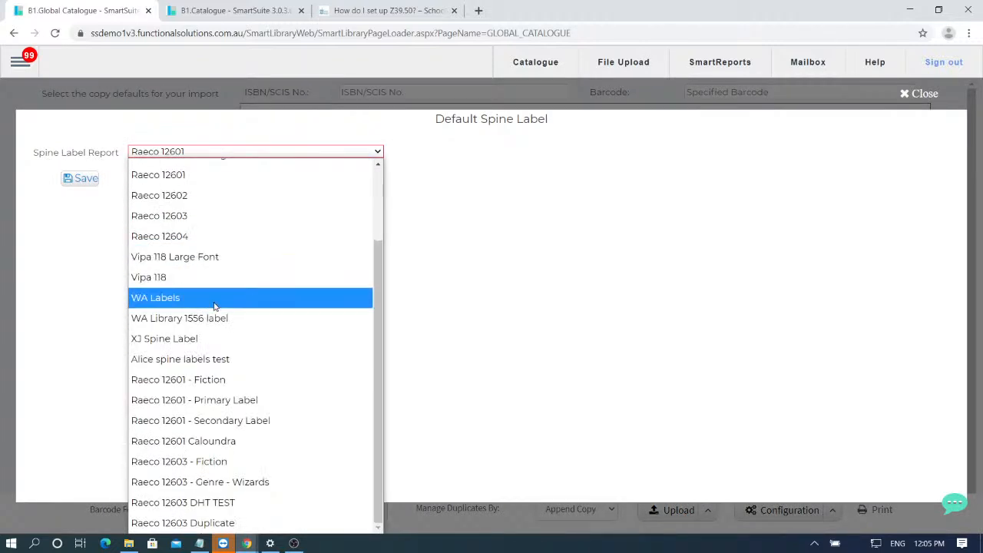
pyautogui.scroll(3, 226, 461)
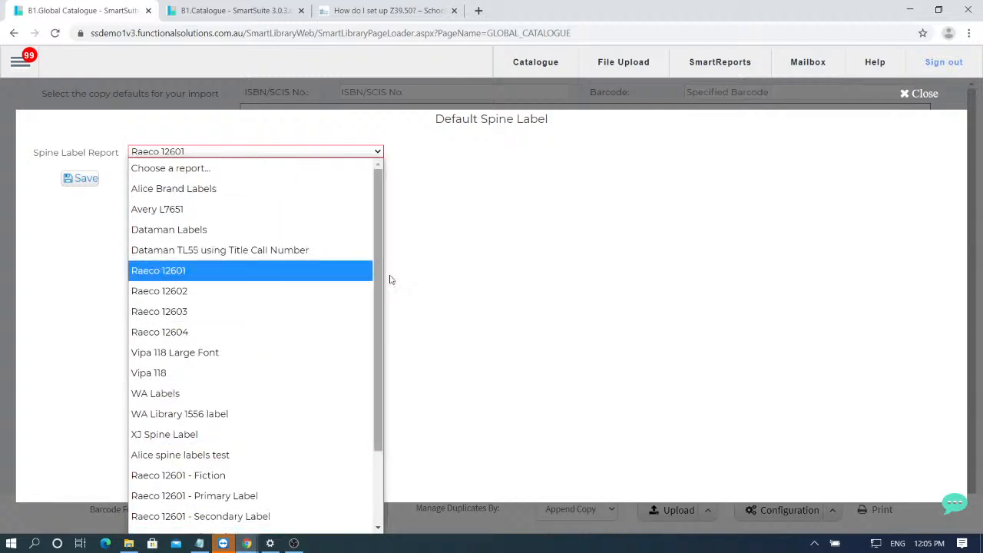
pyautogui.click(99, 271)
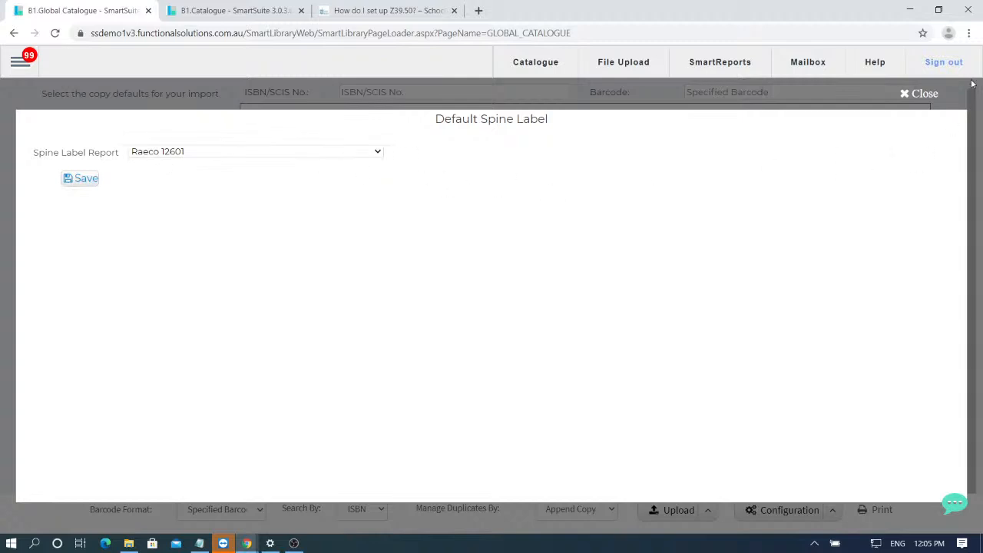
pyautogui.click(920, 93)
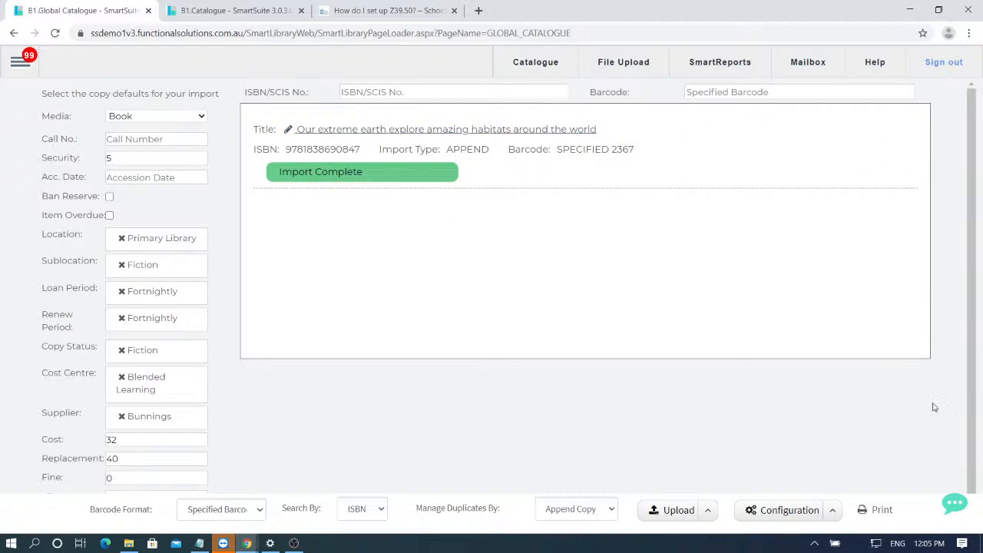
# - Export copy 2367's Raeco 12601 Smaller Font spine label as a PDF, allowing the blocked pop-up
pyautogui.click(881, 510)
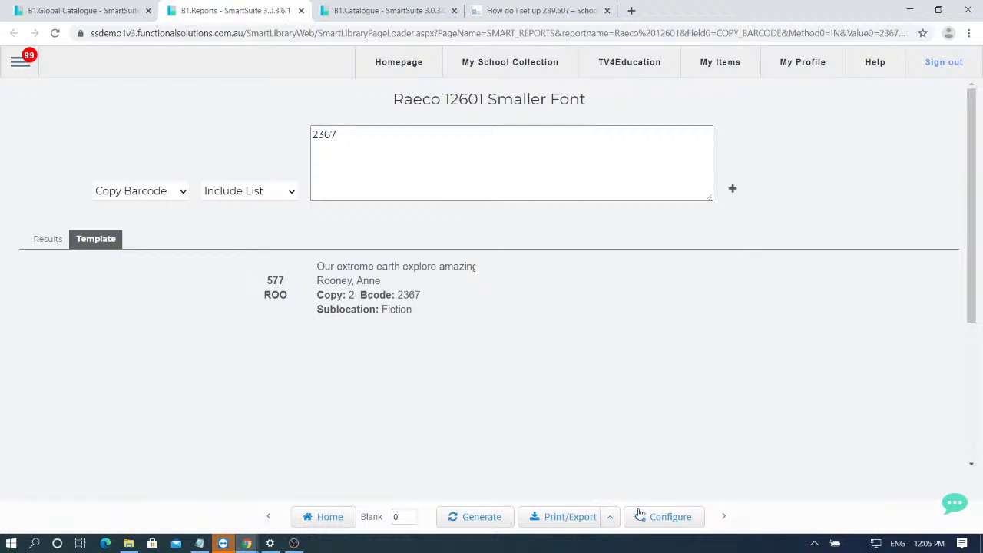
pyautogui.click(559, 518)
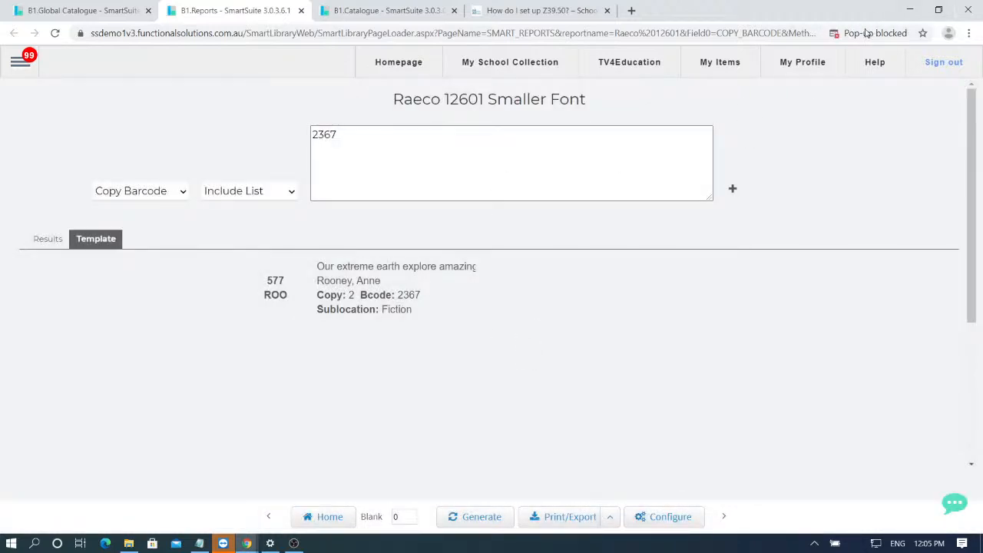
pyautogui.click(866, 33)
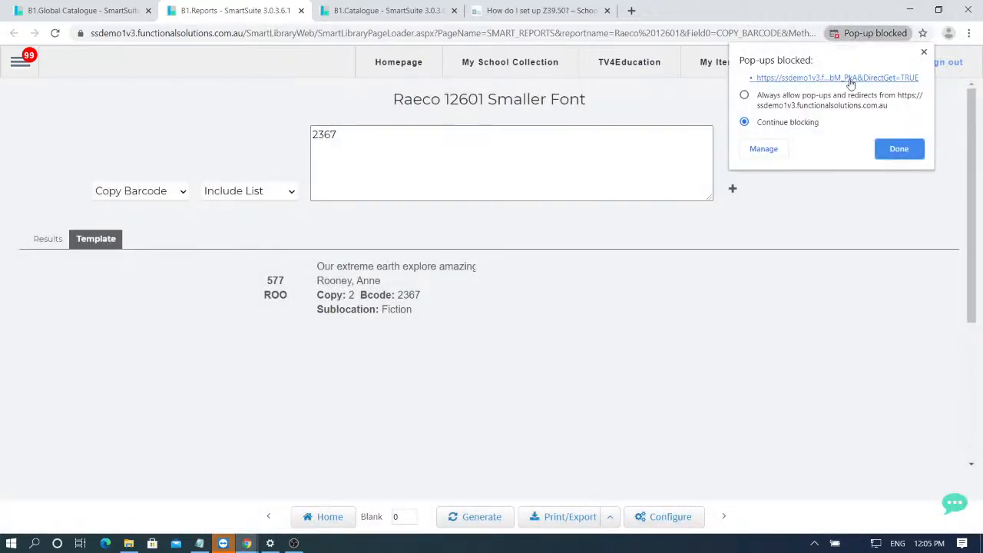
pyautogui.click(898, 146)
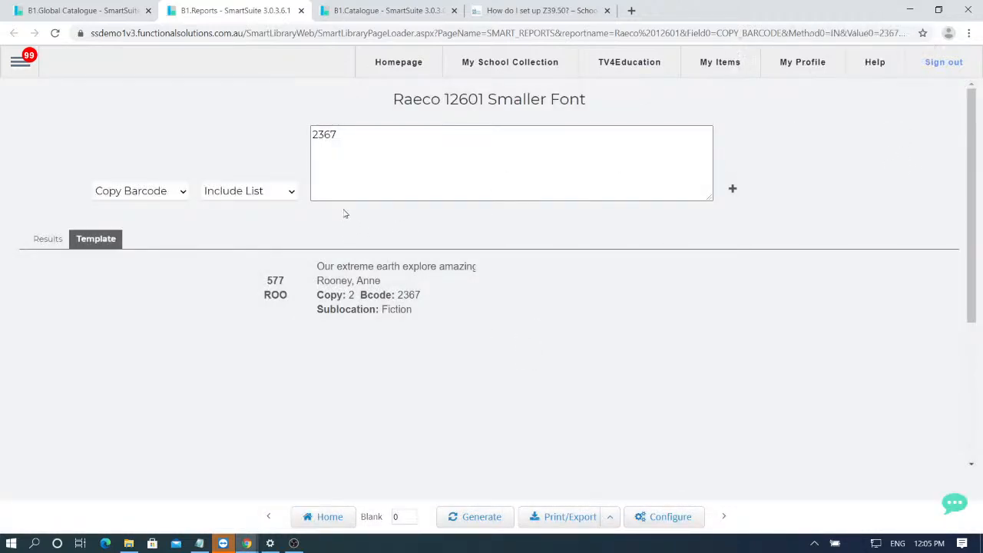
pyautogui.click(589, 519)
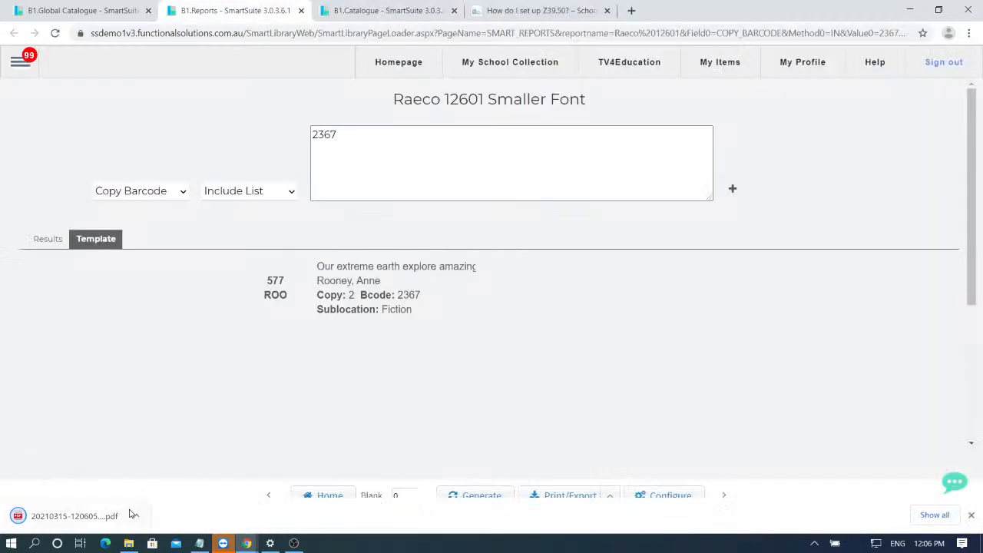
pyautogui.click(77, 517)
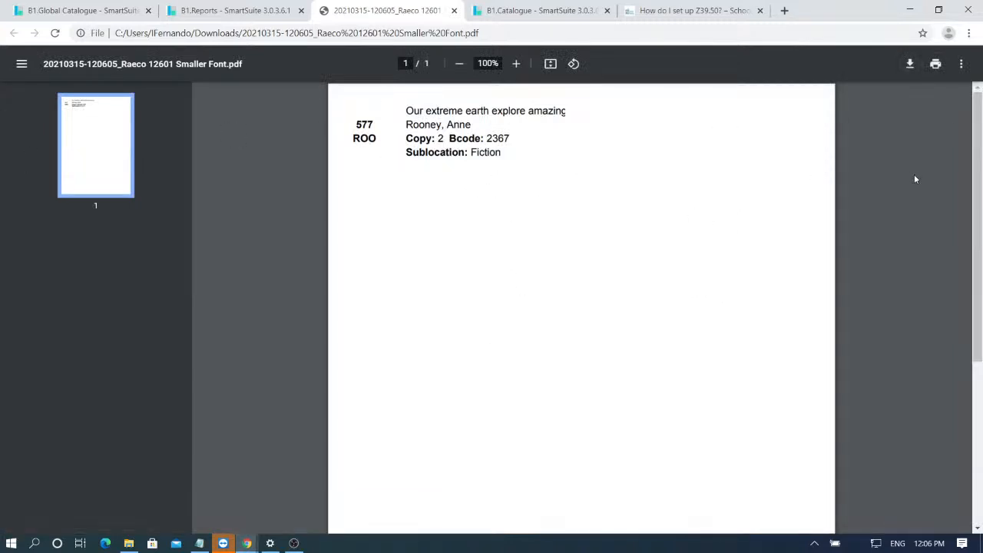
pyautogui.middleClick(406, 5)
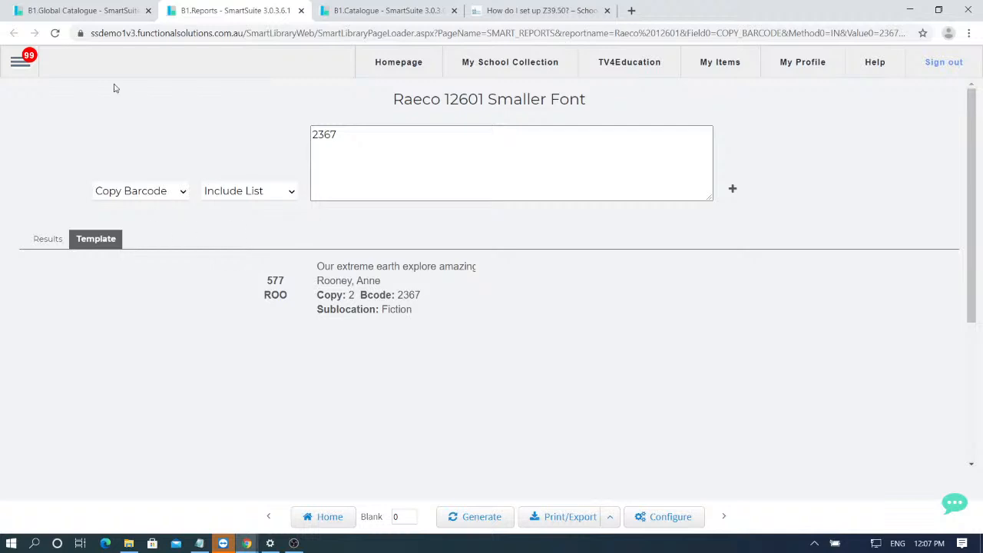
# - Go to the Circulation loan page through the main navigation menu
pyautogui.click(26, 67)
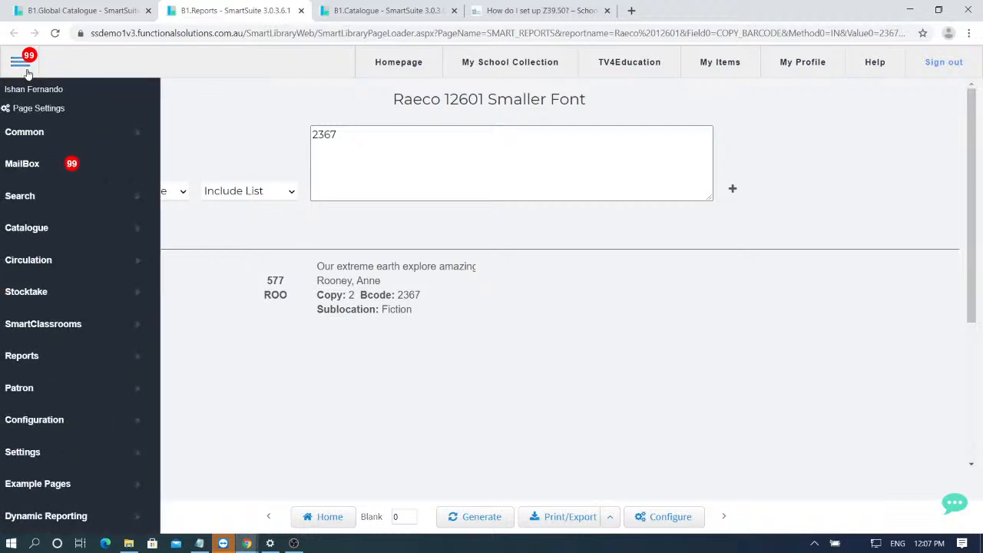
pyautogui.moveTo(89, 267)
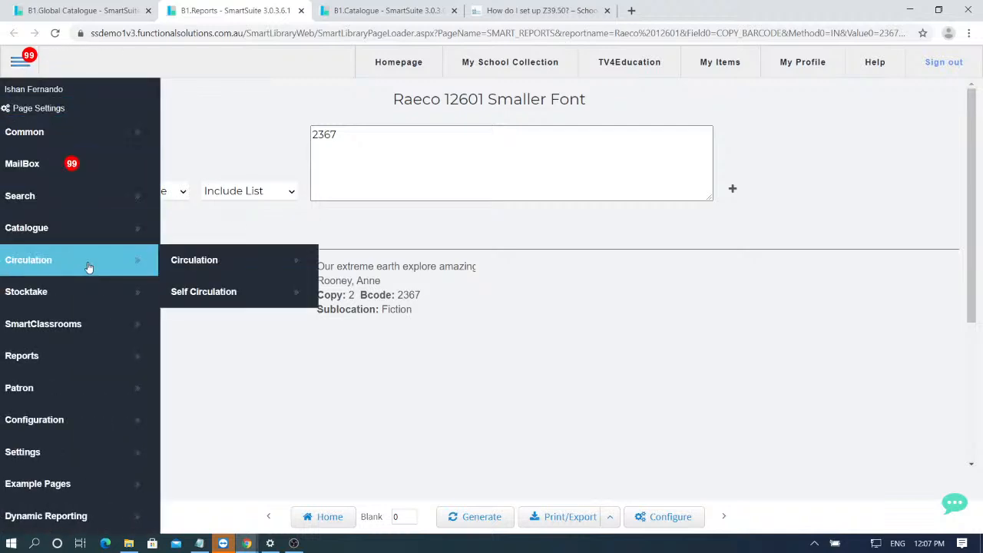
pyautogui.click(223, 269)
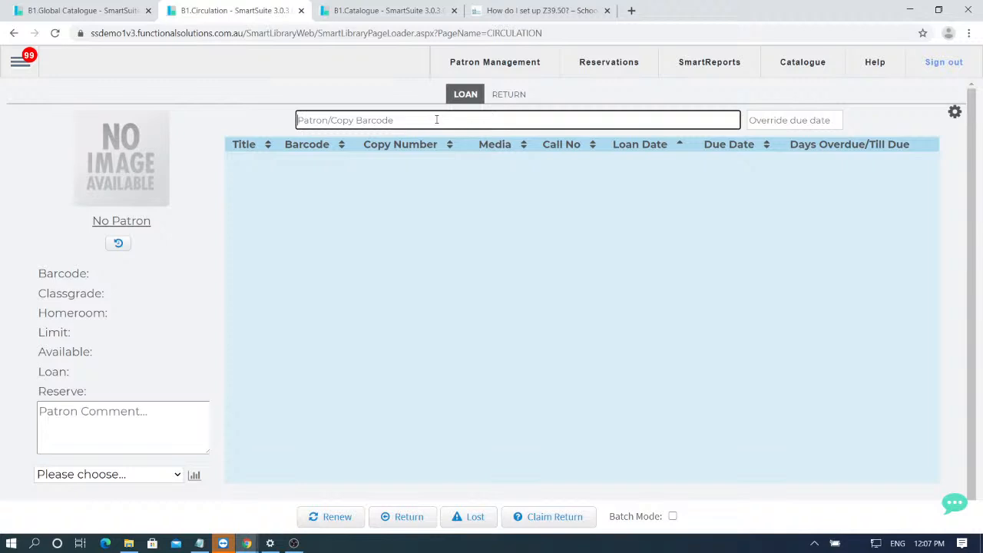
# - Load the patron by their barcode and dismiss the reserved-items warning
pyautogui.write('ishan')
pyautogui.press('Return')
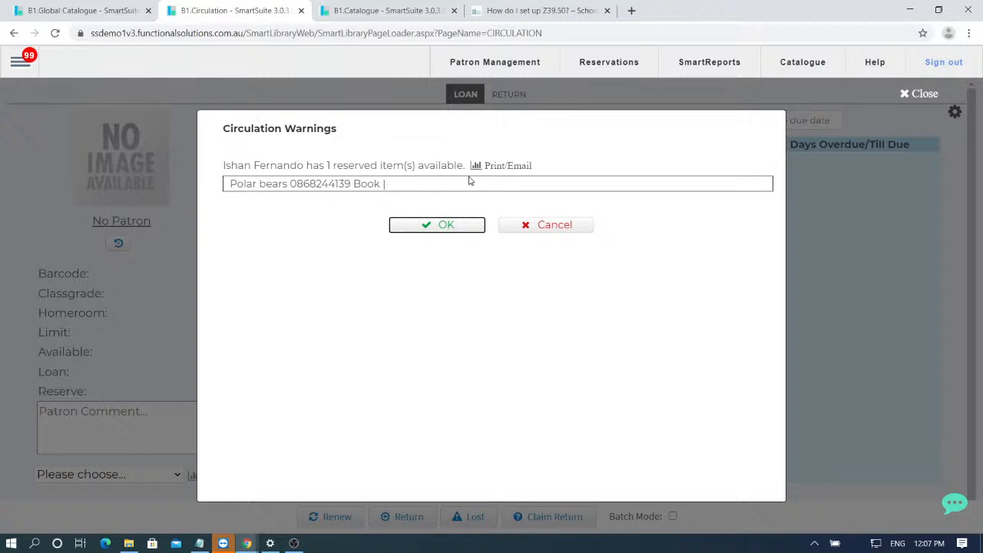
pyautogui.click(431, 226)
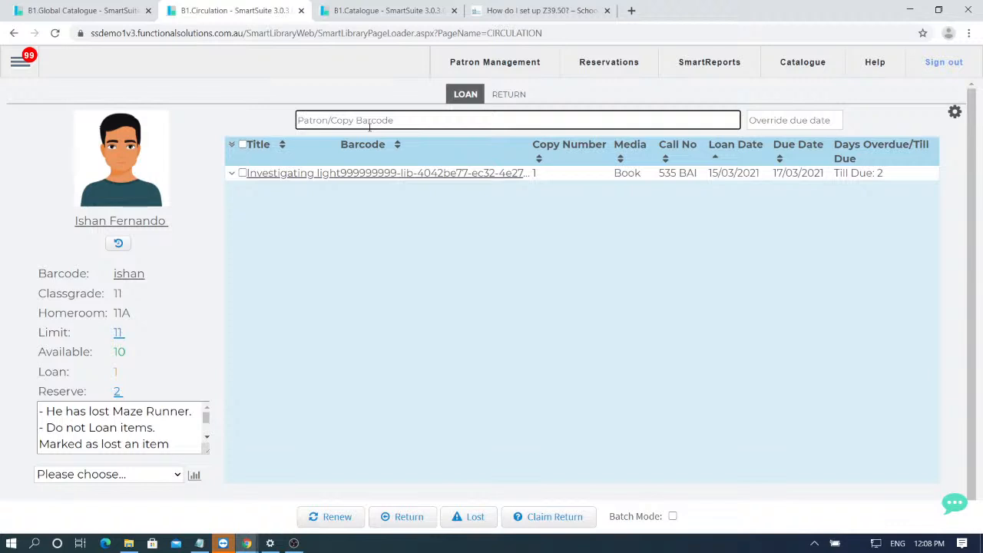
# - Loan copy 2367 of 'Our extreme earth' to the patron, then switch to Return
pyautogui.write('2367')
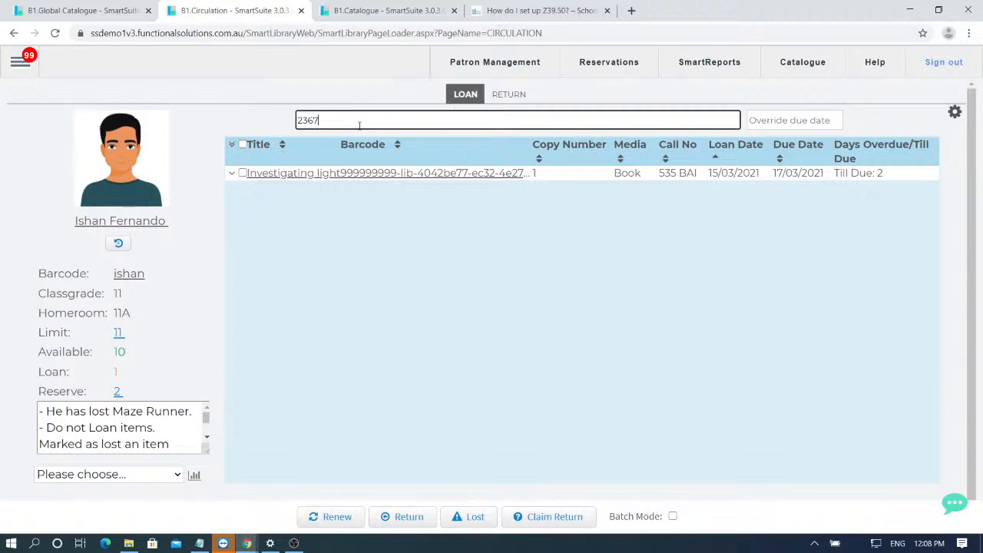
pyautogui.press('Return')
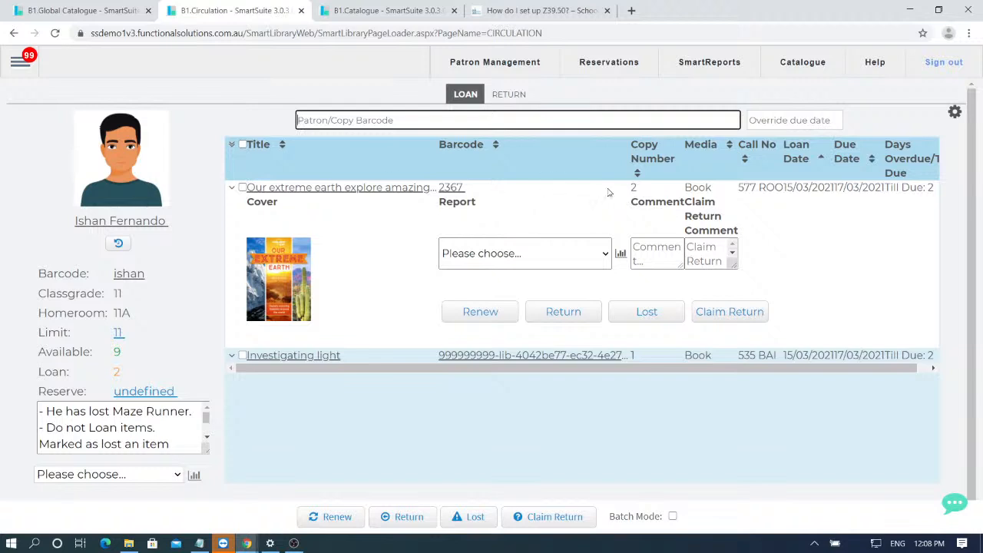
pyautogui.click(508, 94)
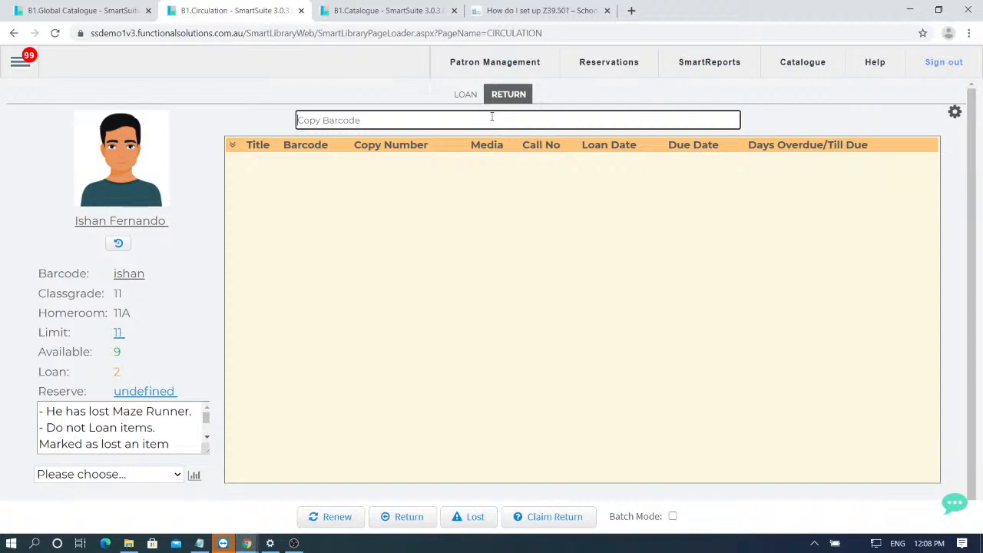
# - Return copy 2367 and acknowledge the circulation warning, leaving the patron with 0 loans
pyautogui.write('2367')
pyautogui.press('Return')
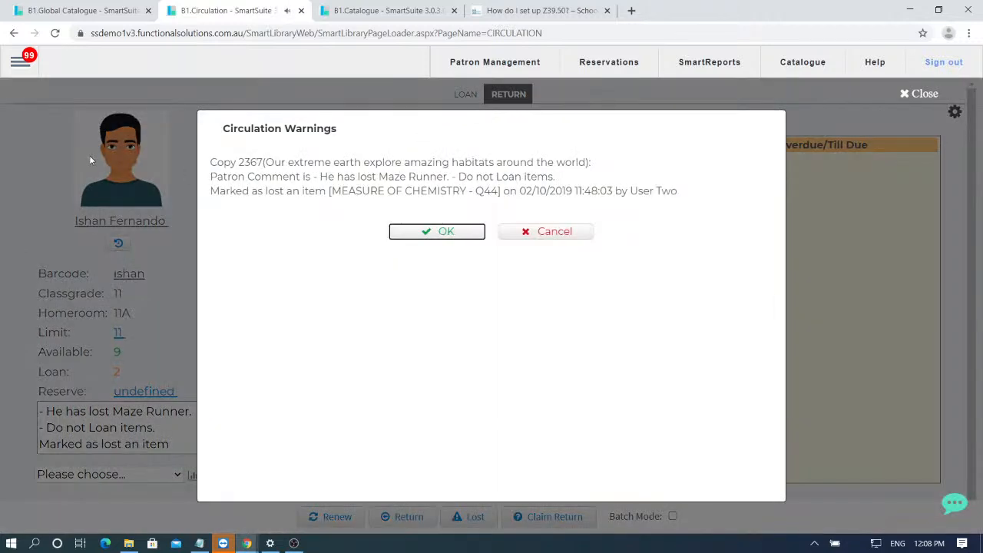
pyautogui.click(441, 238)
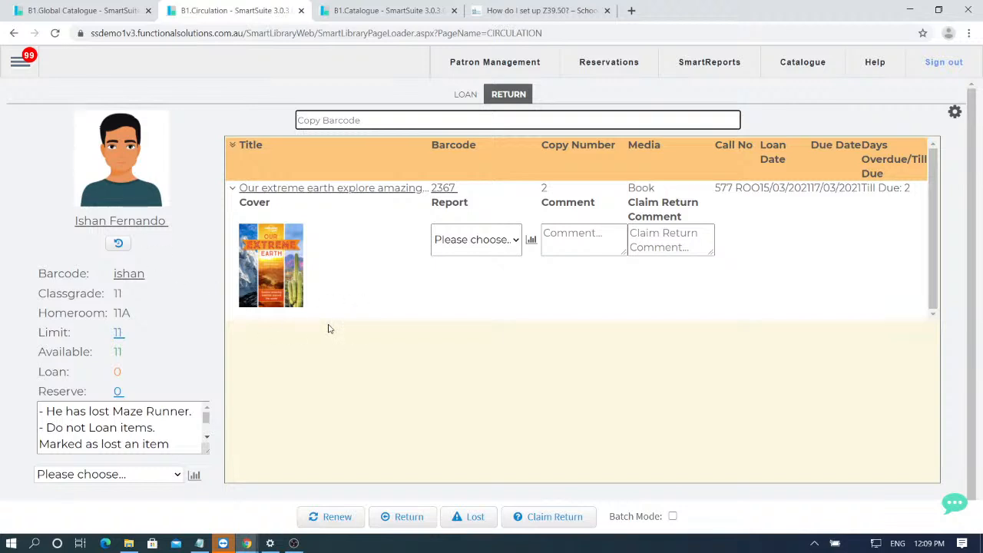
# - Go to the SmartReports list through the main menu's Reports flyout
pyautogui.click(20, 68)
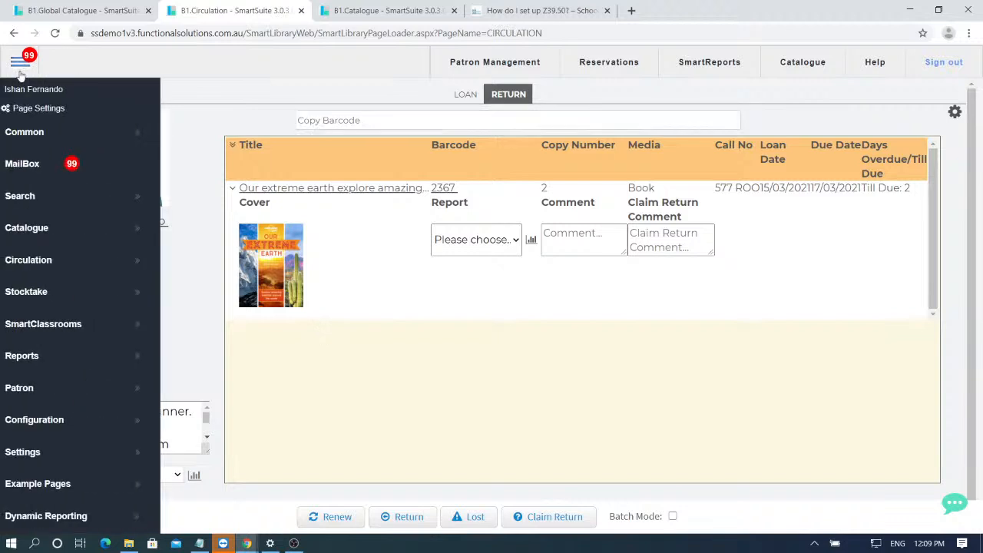
pyautogui.click(73, 355)
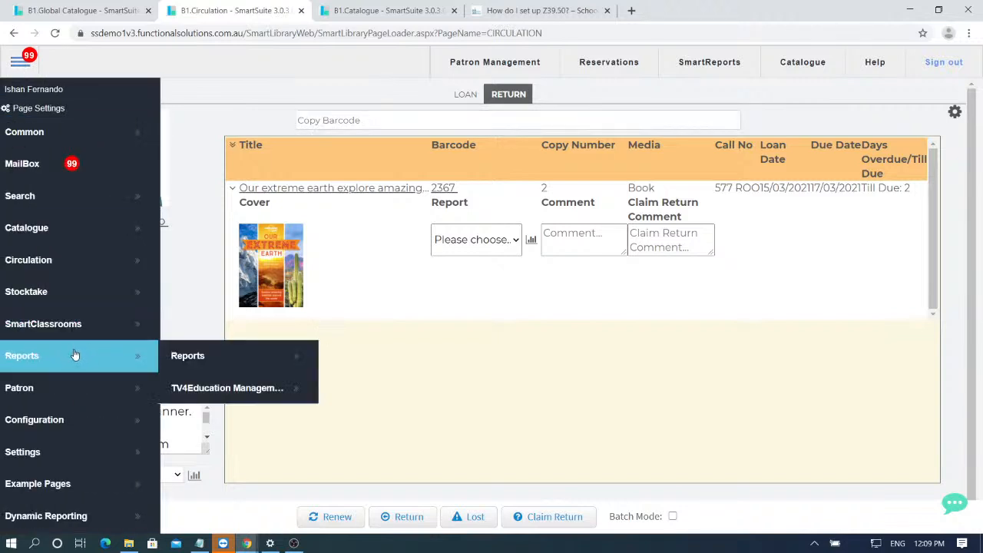
pyautogui.click(218, 368)
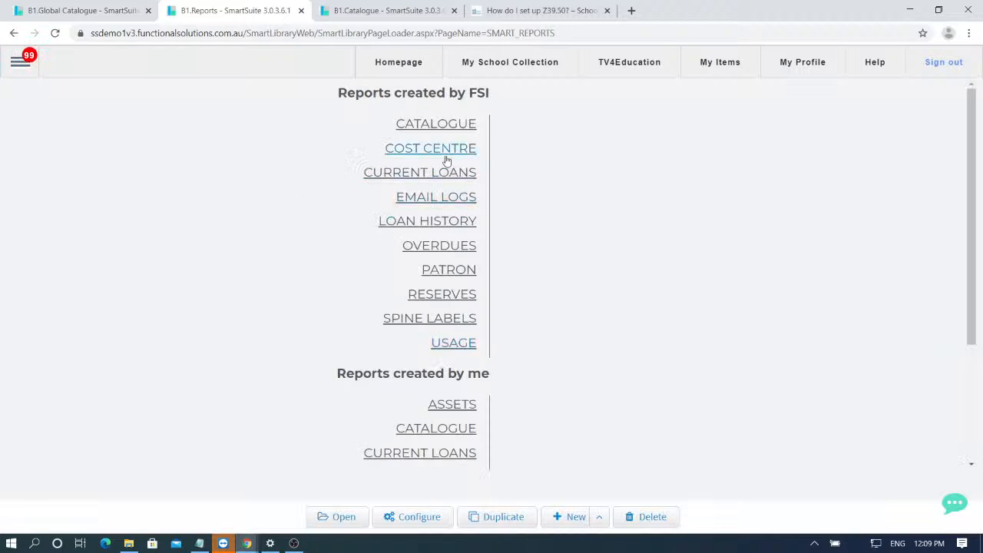
# - Select Overdues By Homeroom from the FSI Overdues reports
pyautogui.click(436, 248)
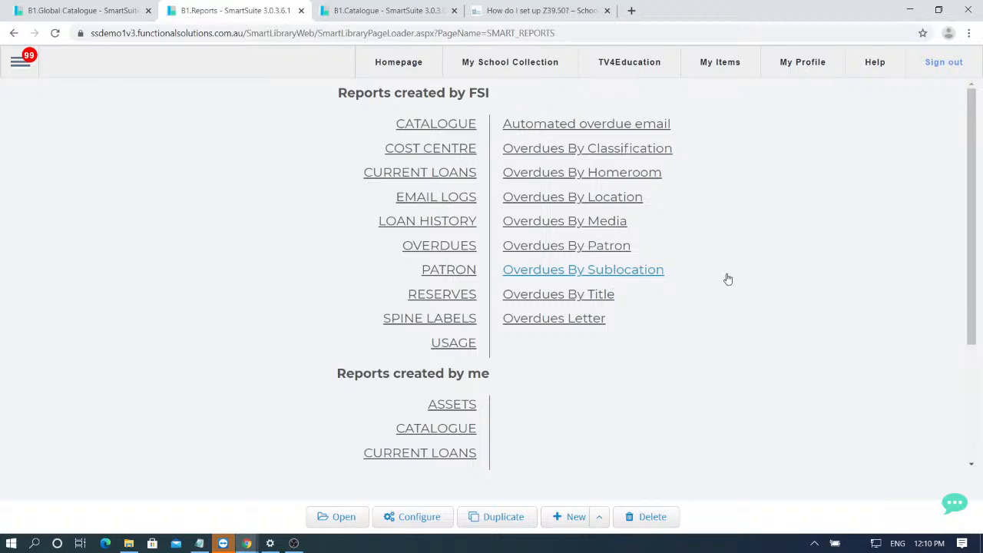
pyautogui.click(576, 175)
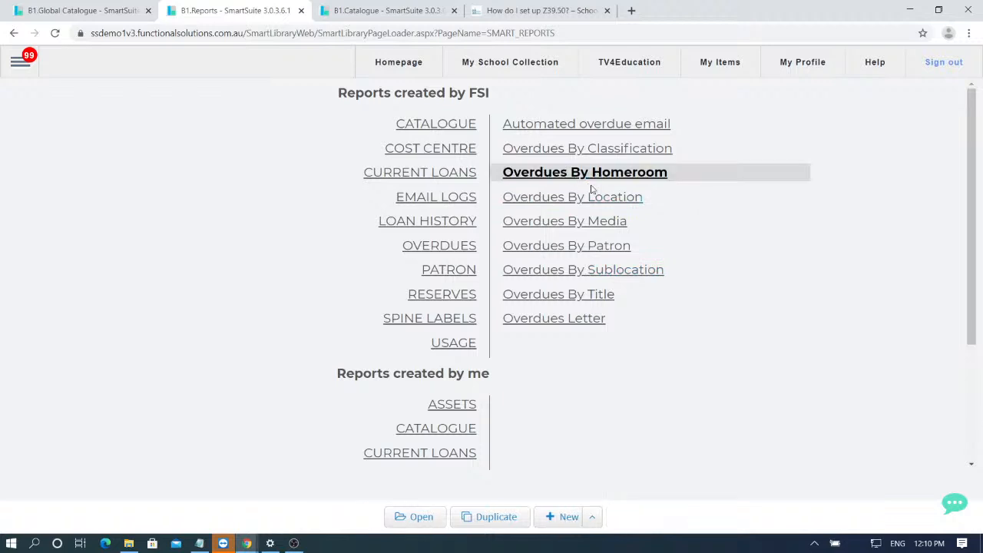
# - Open Overdues By Homeroom and leave the Homeroom filter blank after browsing the homeroom list
pyautogui.click(431, 520)
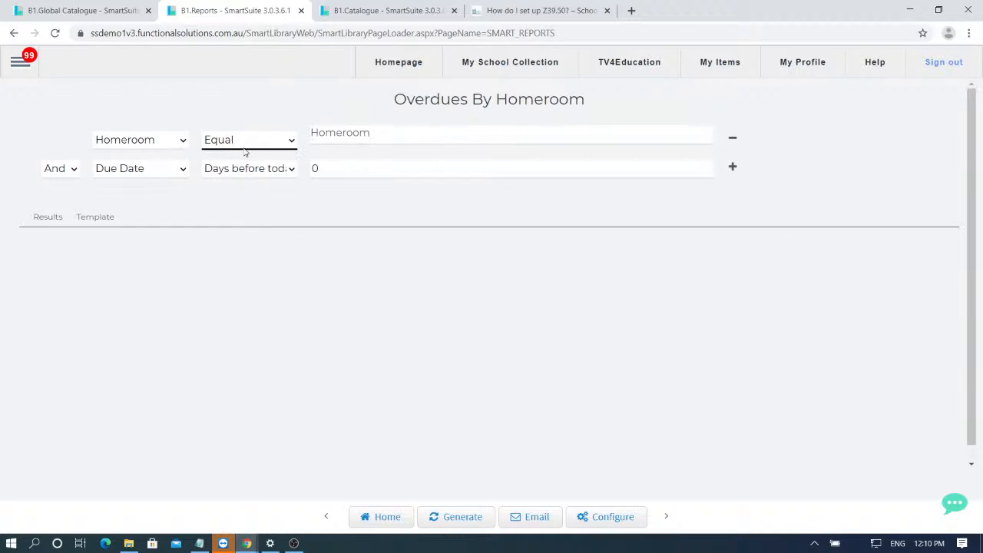
pyautogui.click(356, 141)
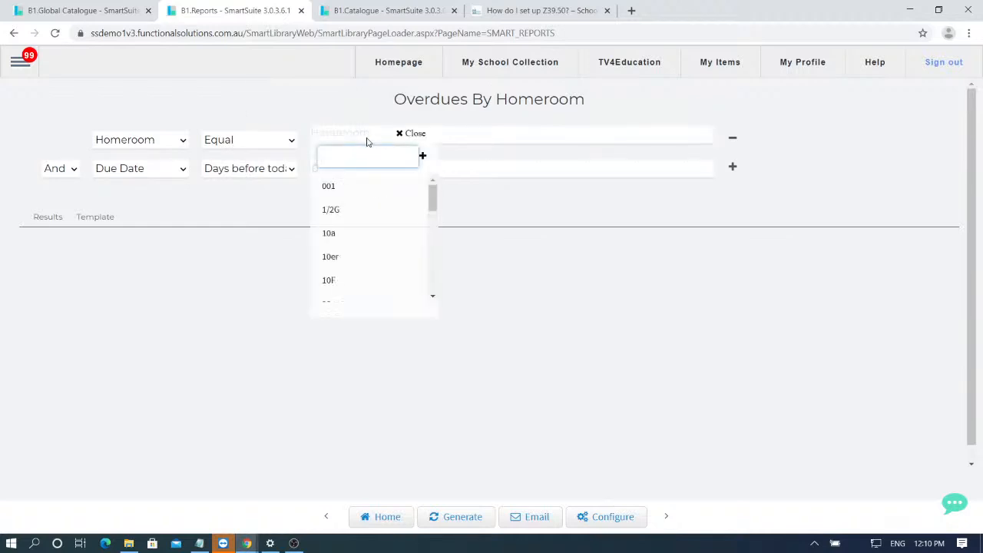
pyautogui.scroll(-1, 373, 204)
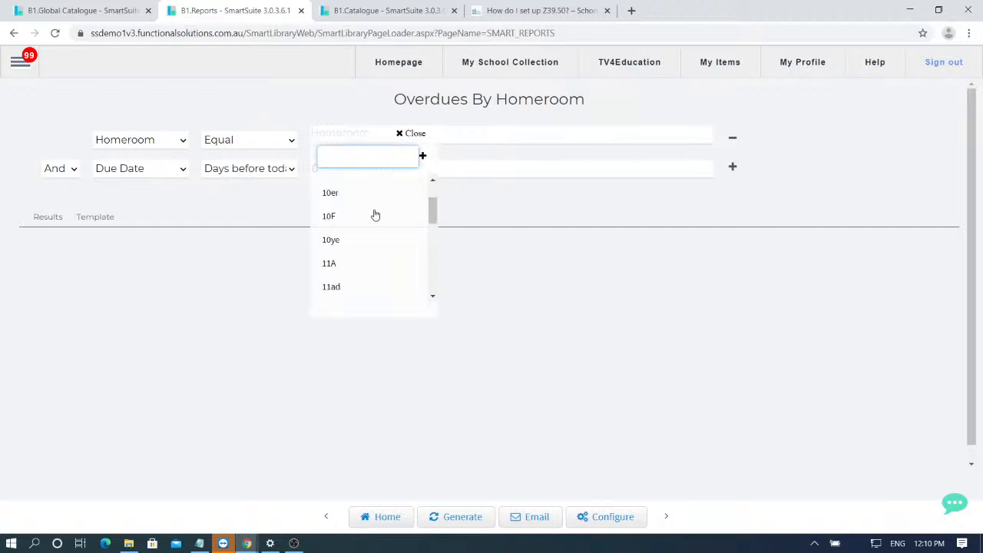
pyautogui.scroll(-8, 367, 221)
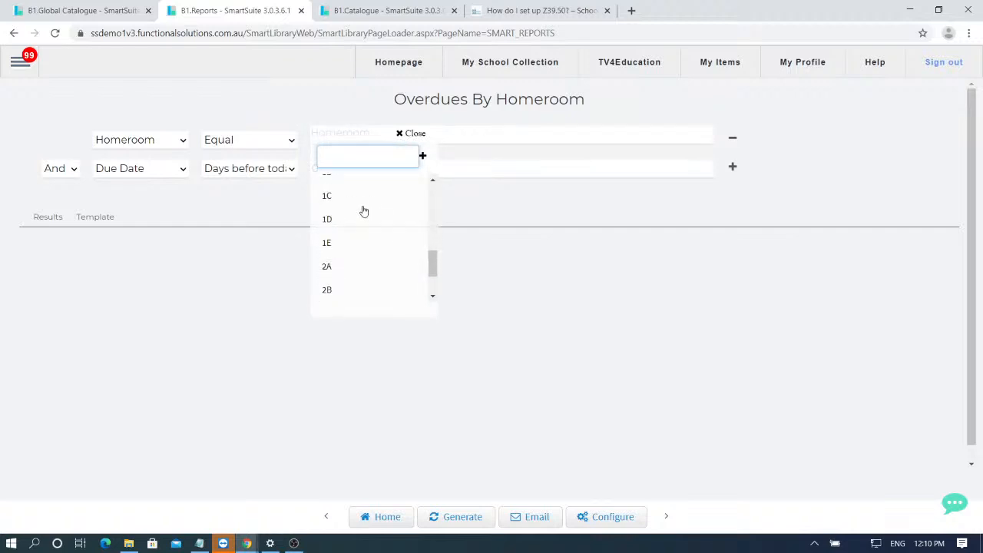
pyautogui.scroll(-5, 357, 217)
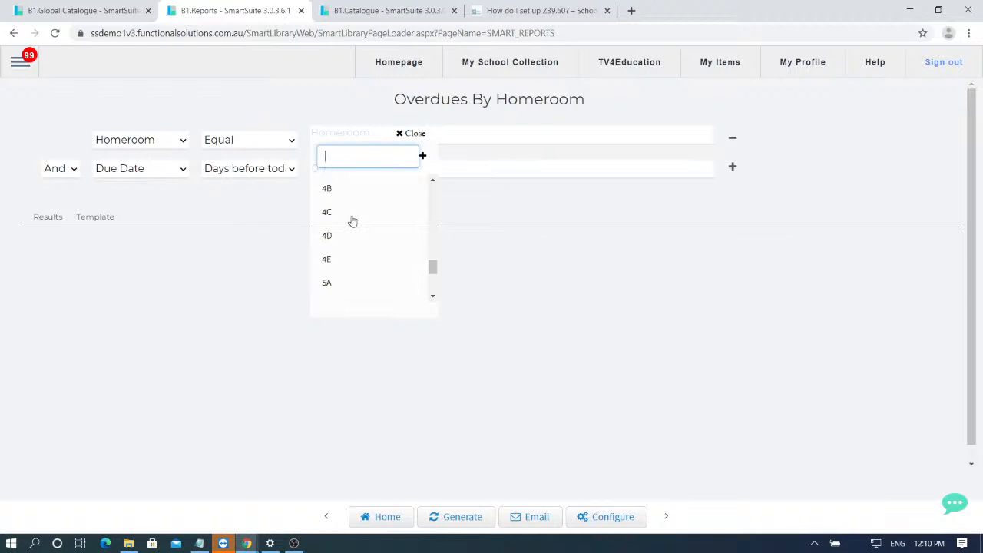
pyautogui.scroll(-1, 352, 221)
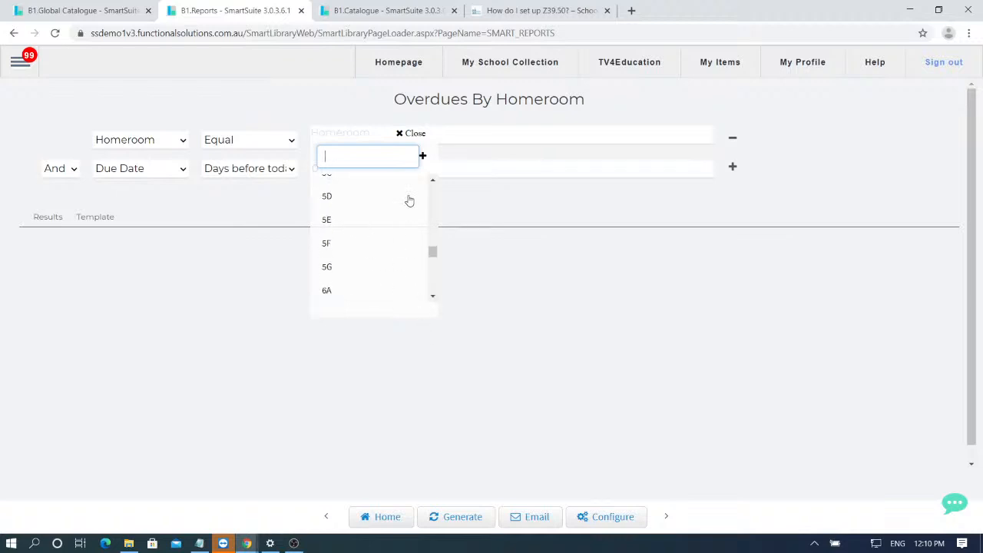
pyautogui.click(415, 134)
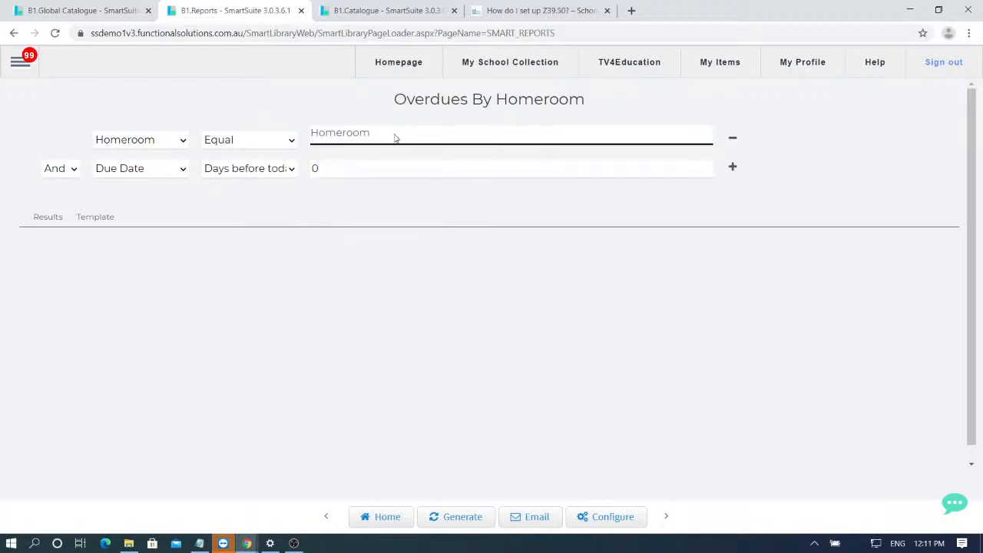
pyautogui.click(352, 135)
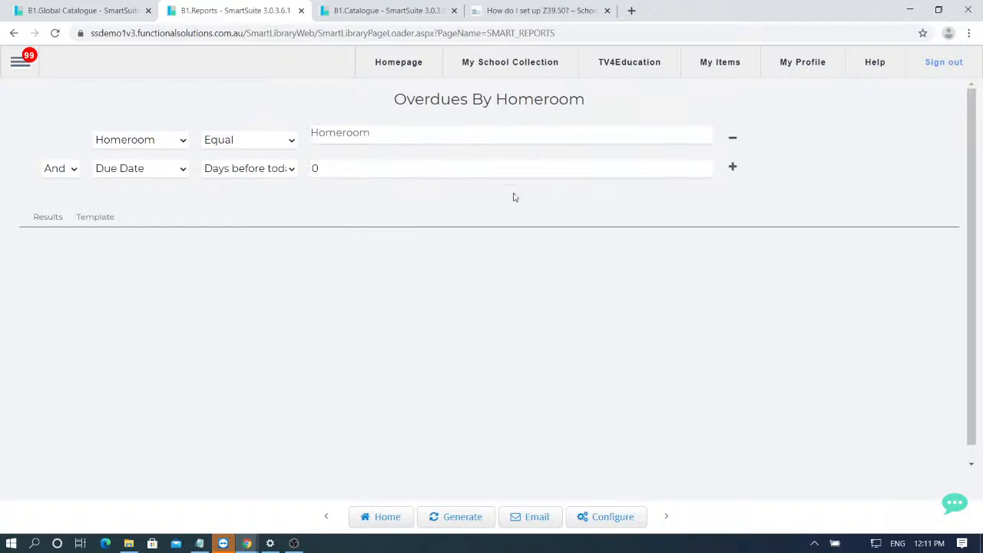
# - Generate the Overdues By Homeroom report, review it, and export it as a PDF
pyautogui.click(468, 527)
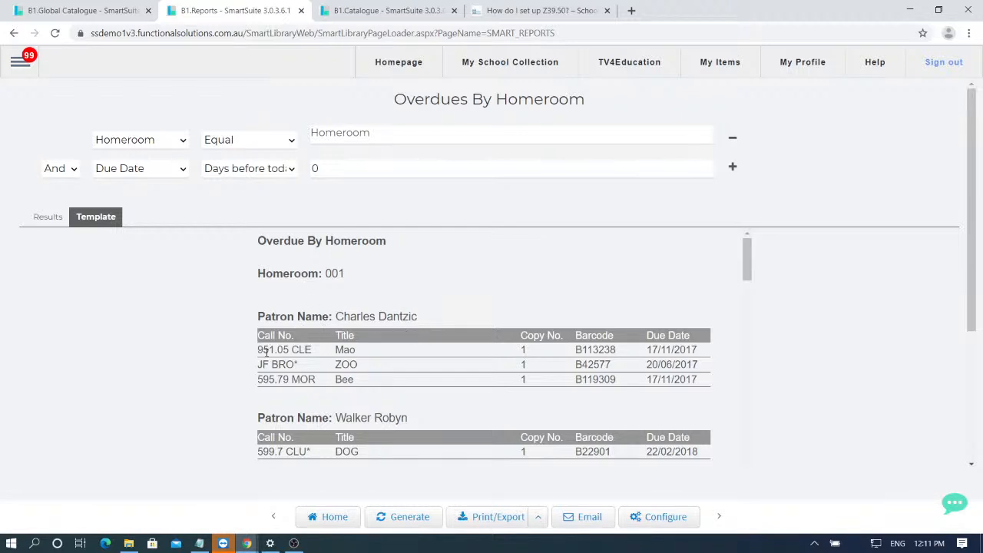
pyautogui.scroll(-1, 709, 349)
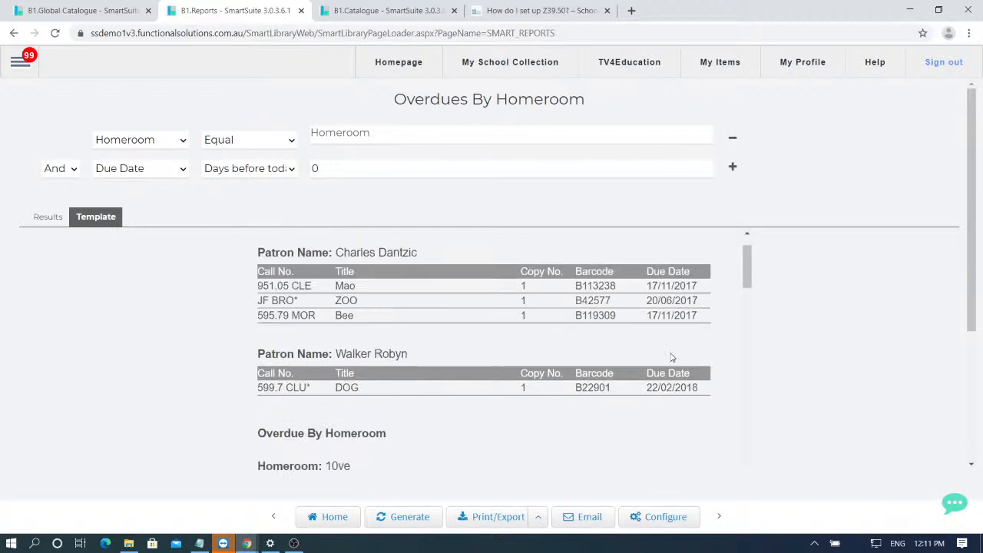
pyautogui.scroll(-1, 601, 408)
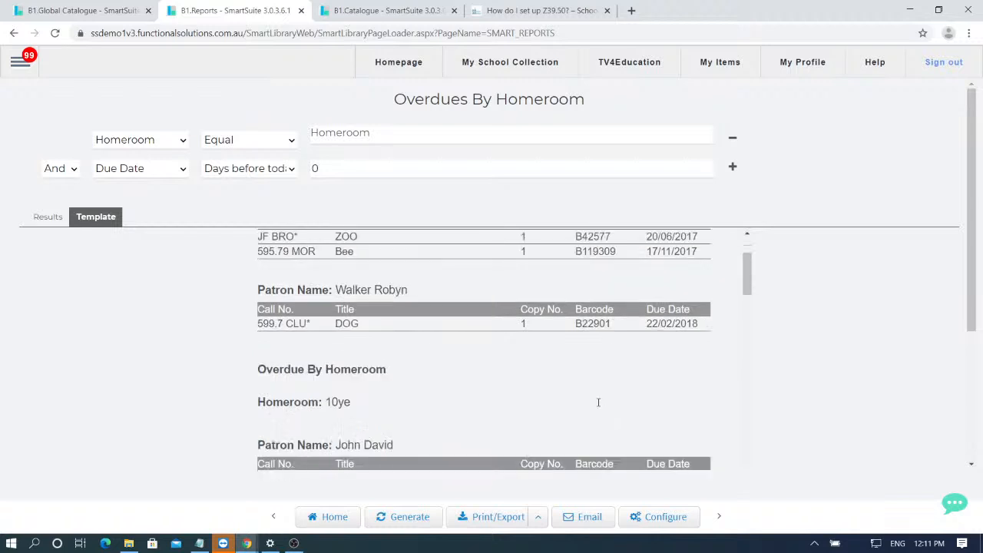
pyautogui.scroll(-1, 600, 406)
pyautogui.scroll(-2, 484, 309)
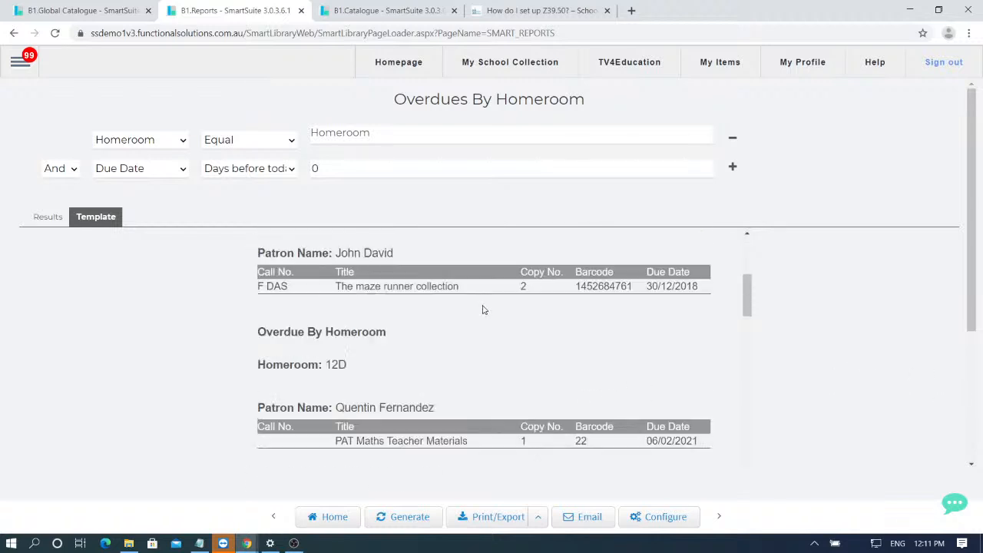
pyautogui.scroll(-3, 391, 310)
pyautogui.scroll(1, 301, 310)
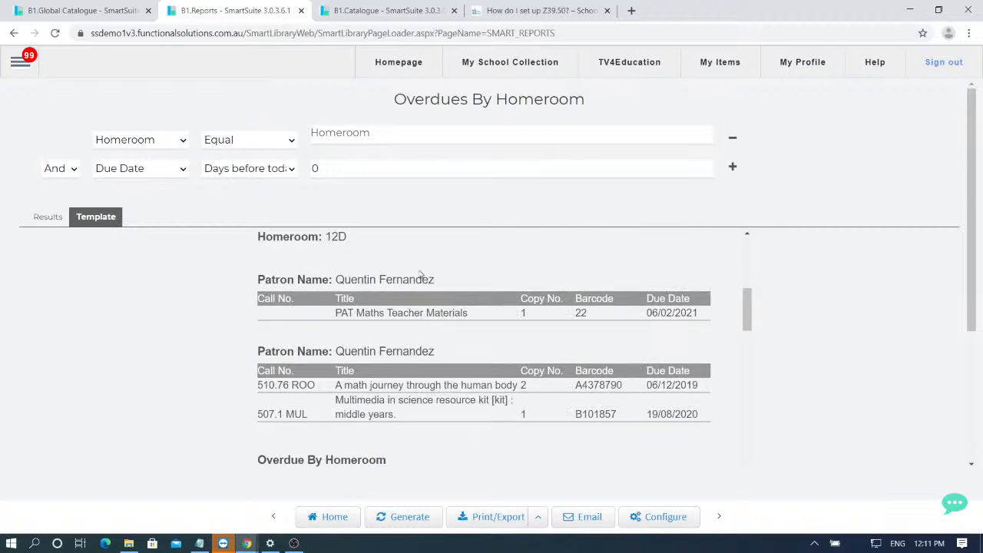
pyautogui.scroll(-12, 419, 313)
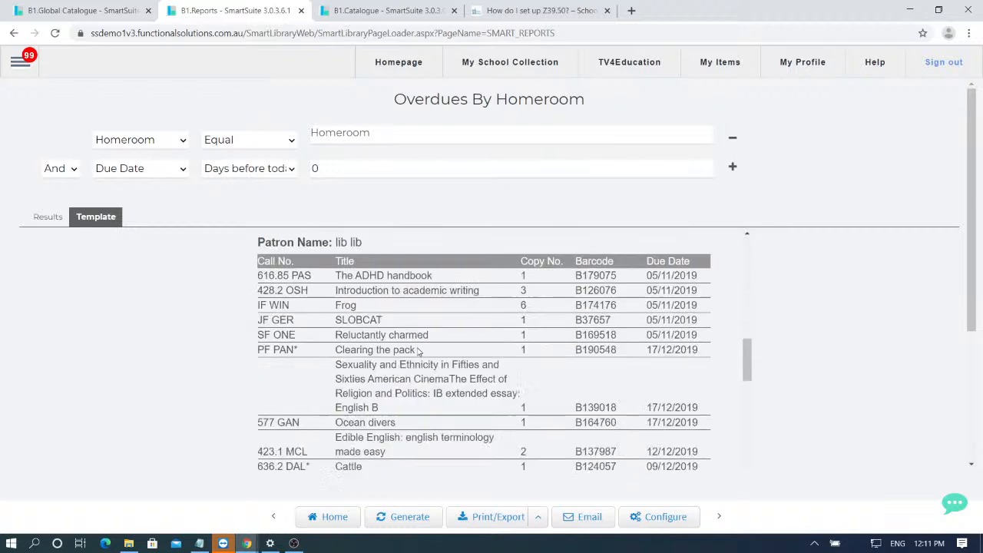
pyautogui.scroll(-3, 419, 313)
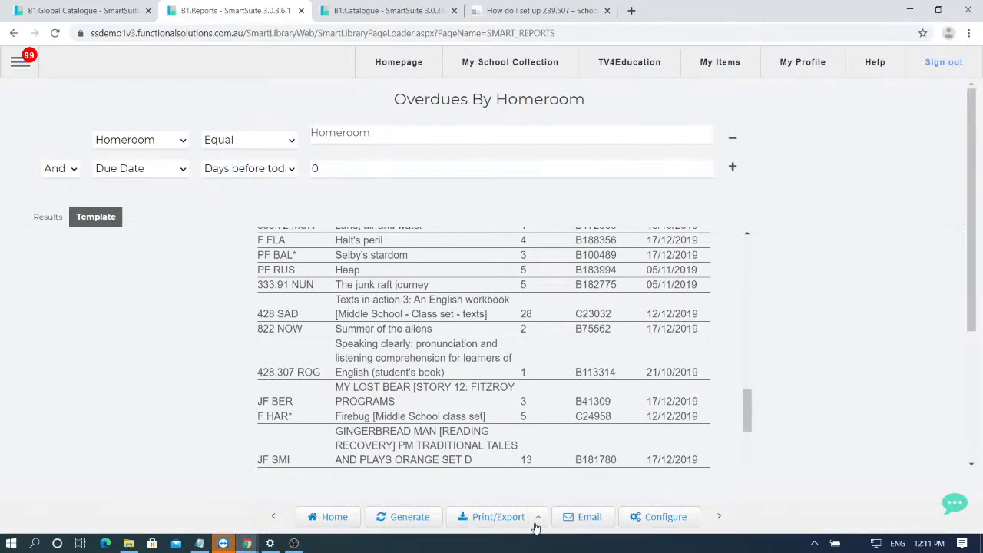
pyautogui.click(475, 519)
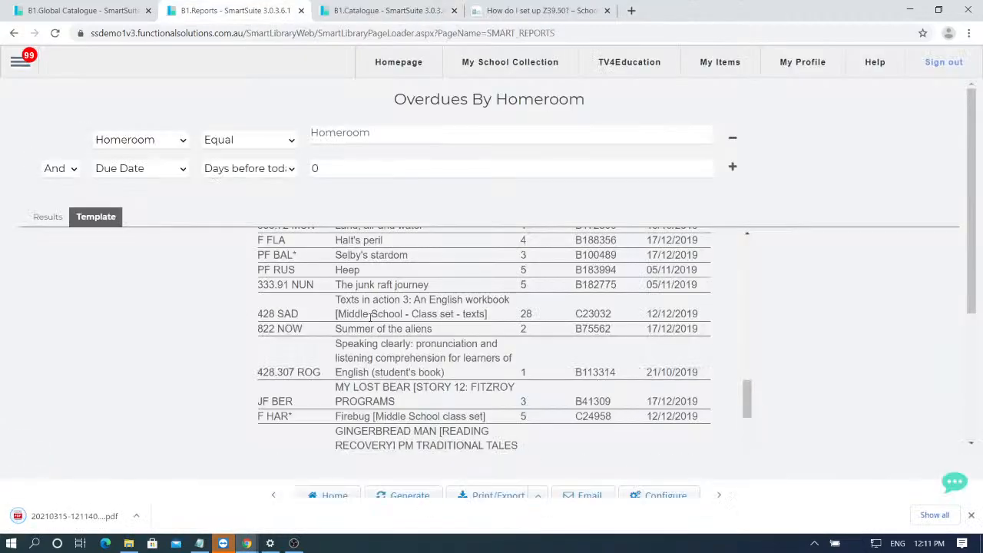
pyautogui.click(74, 516)
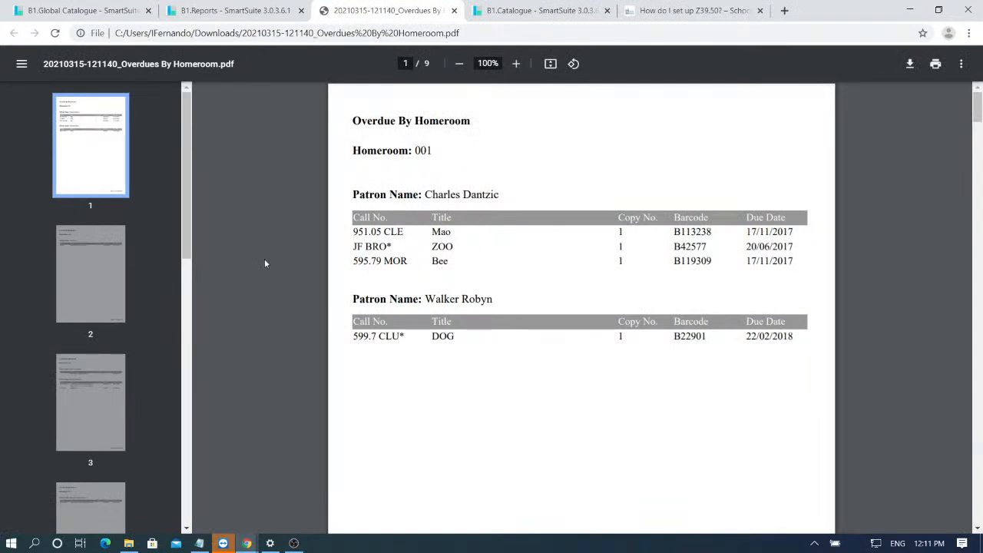
pyautogui.scroll(-3, 555, 219)
pyautogui.scroll(-6, 527, 261)
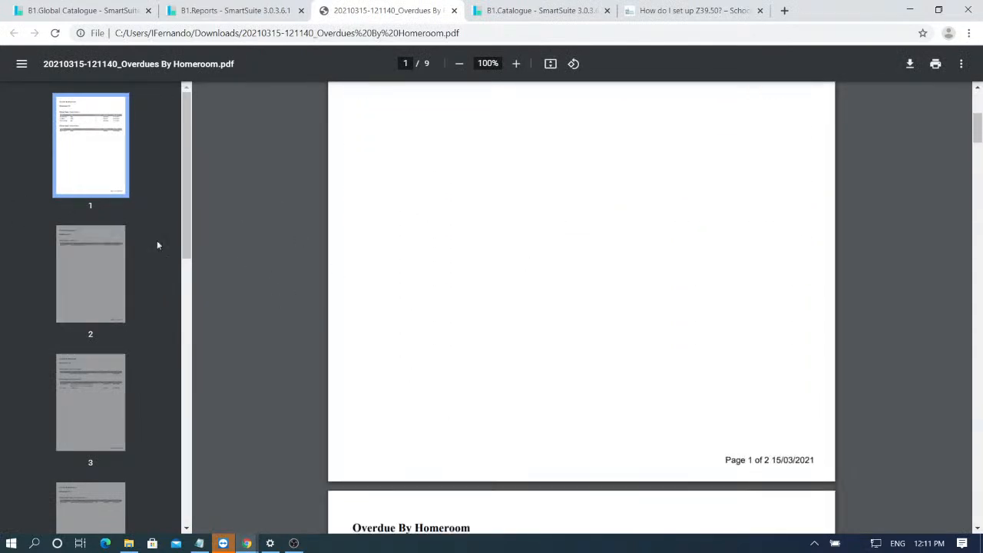
pyautogui.scroll(-8, 505, 273)
pyautogui.scroll(2, 430, 215)
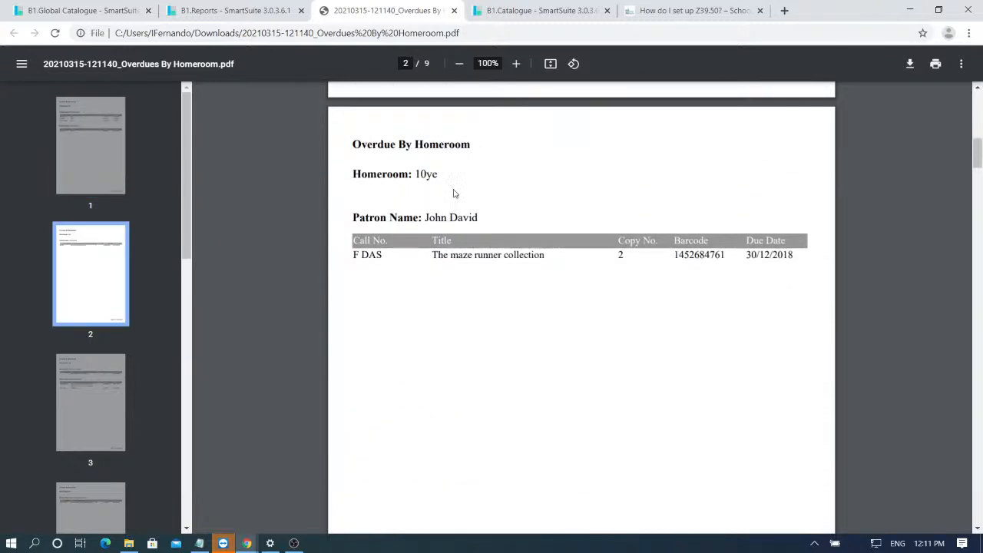
pyautogui.scroll(-15, 469, 195)
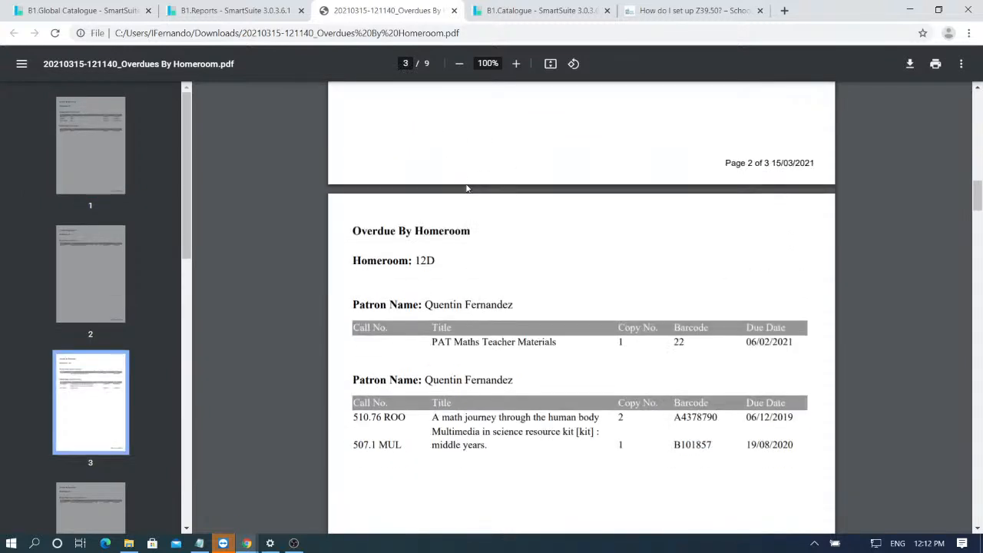
pyautogui.scroll(-8, 469, 188)
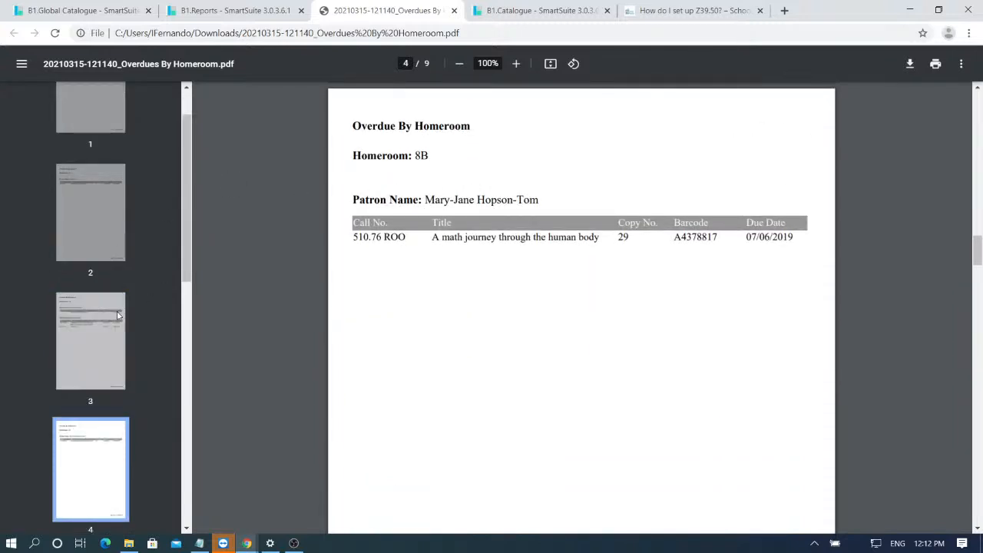
pyautogui.scroll(-14, 634, 334)
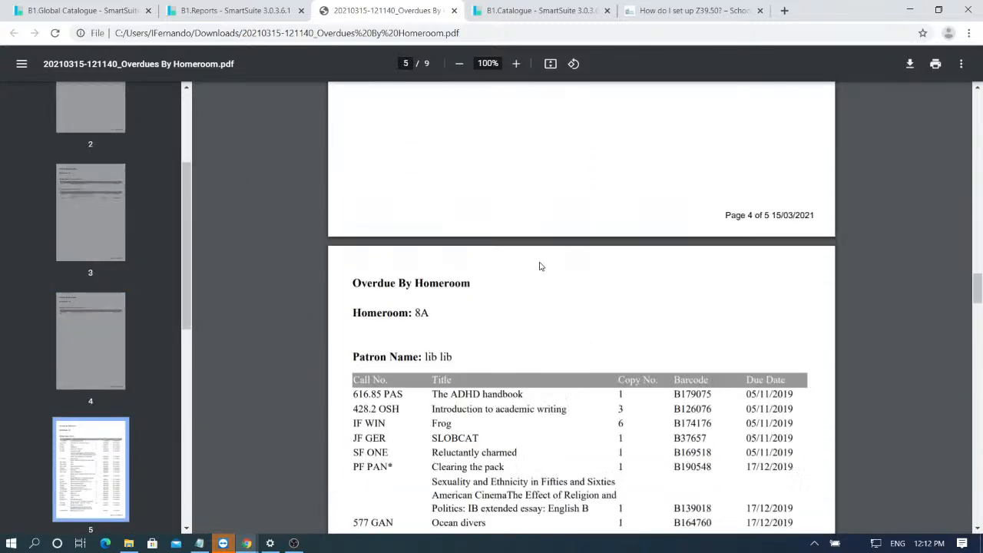
pyautogui.scroll(-4, 494, 239)
pyautogui.scroll(6, 470, 261)
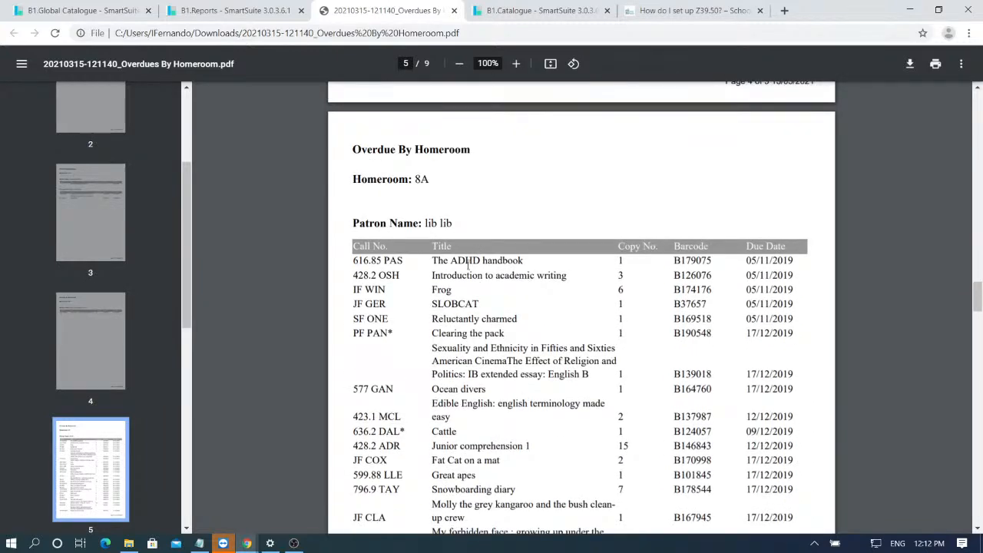
pyautogui.scroll(-15, 560, 171)
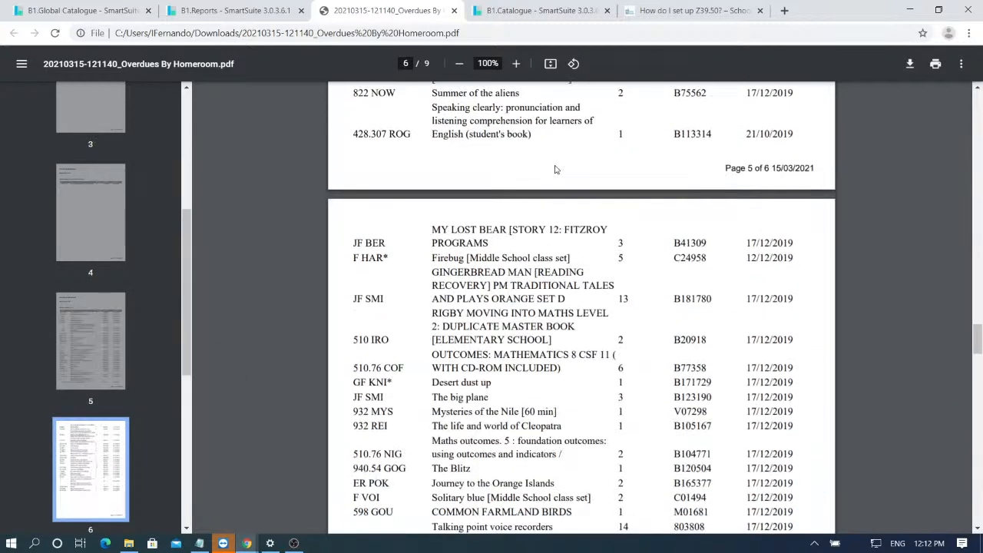
pyautogui.scroll(-5, 525, 274)
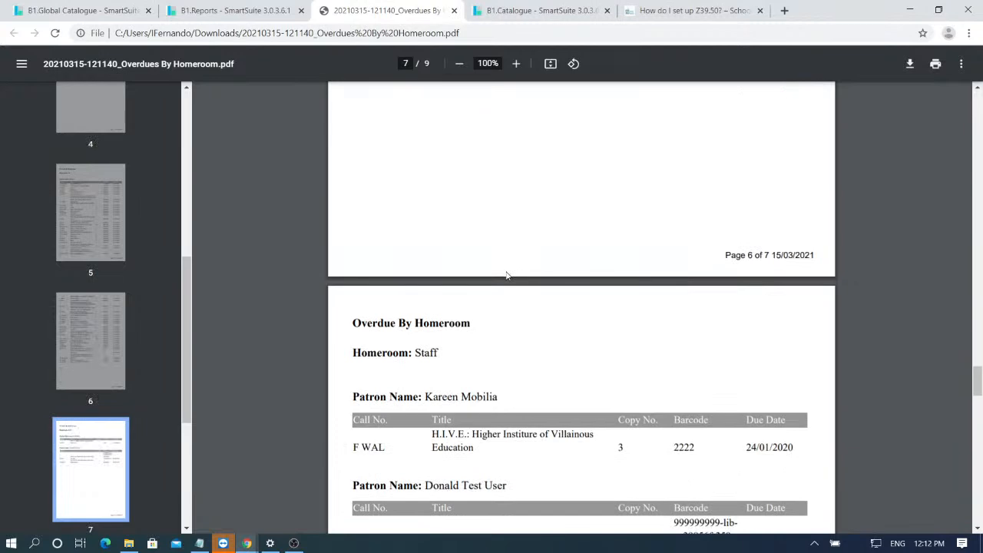
pyautogui.scroll(-10, 568, 277)
pyautogui.scroll(-1, 202, 217)
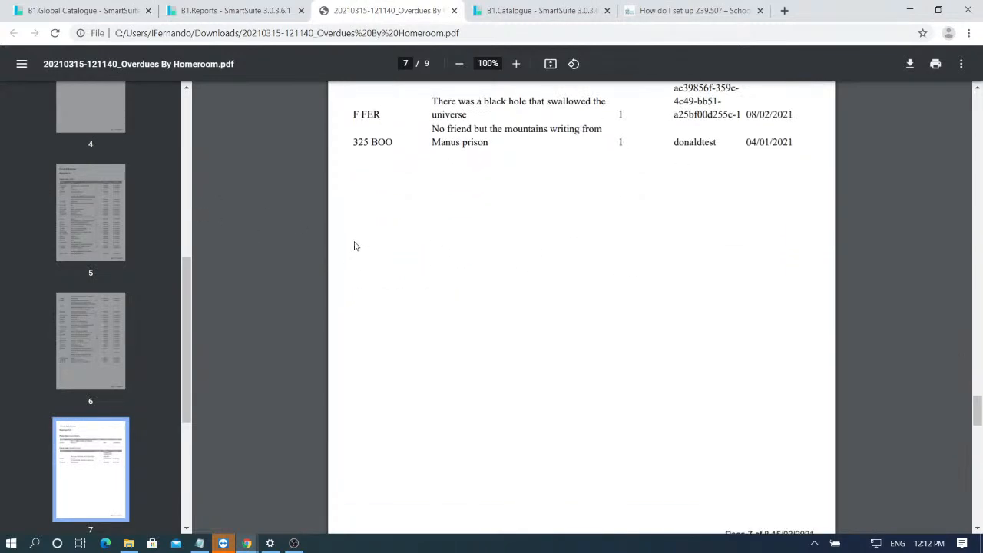
pyautogui.middleClick(350, 4)
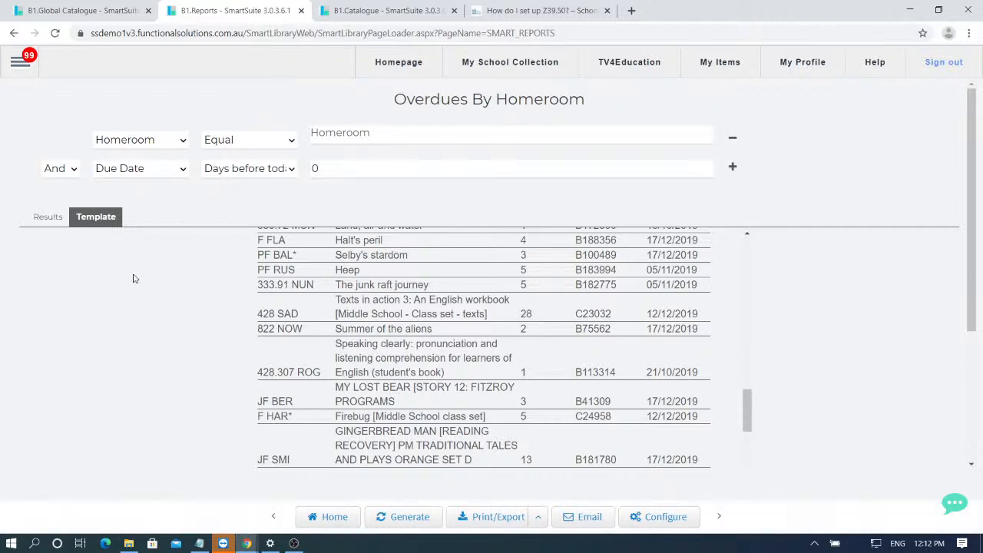
# - Go to Contact Support from the main menu's Support section
pyautogui.click(20, 62)
pyautogui.scroll(-1, 72, 307)
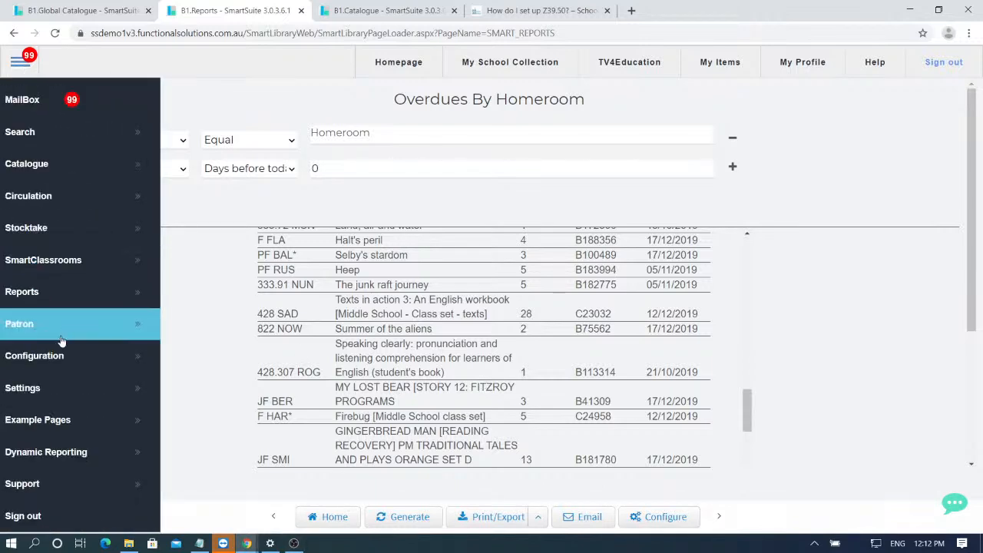
pyautogui.click(112, 486)
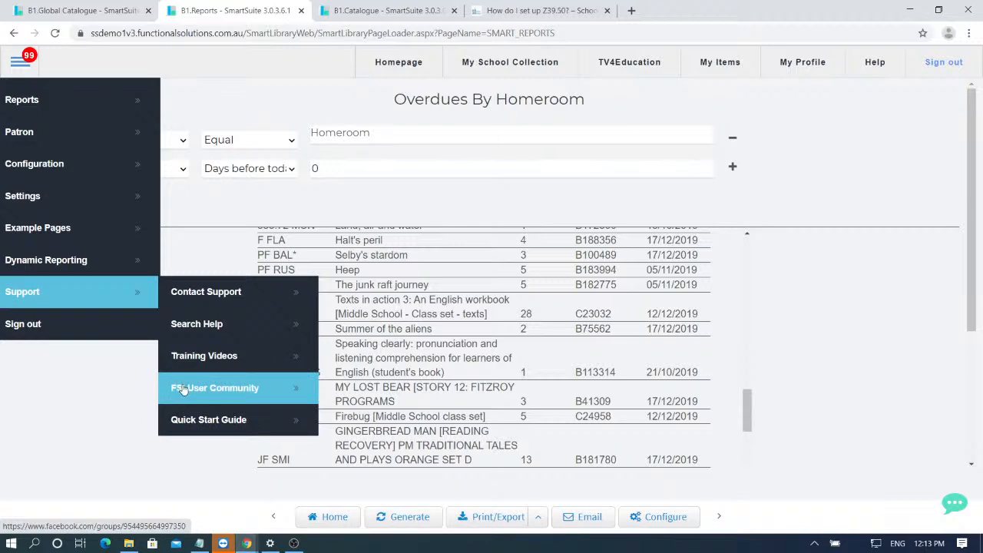
pyautogui.click(252, 301)
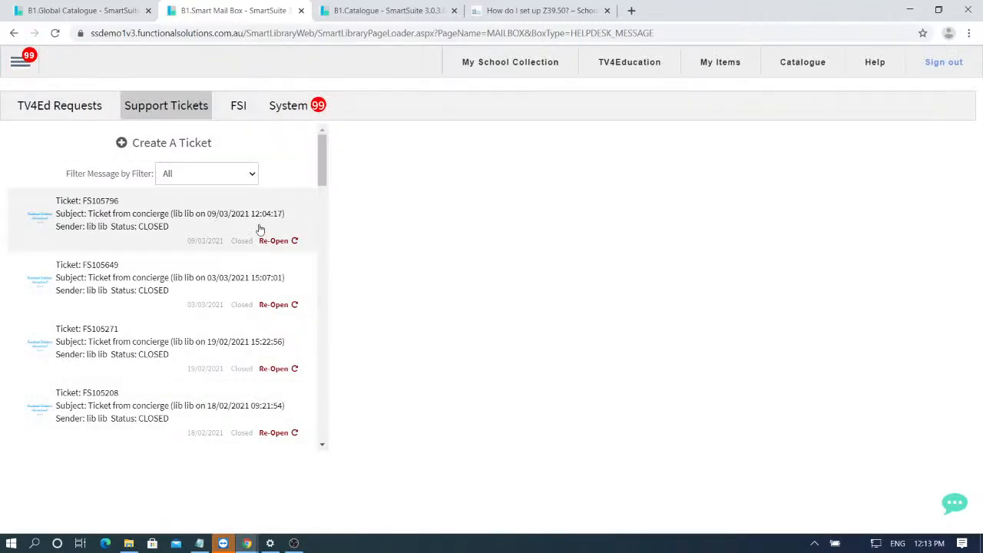
# - Start a new support ticket with the subject 'Add a new User'
pyautogui.scroll(-1, 270, 277)
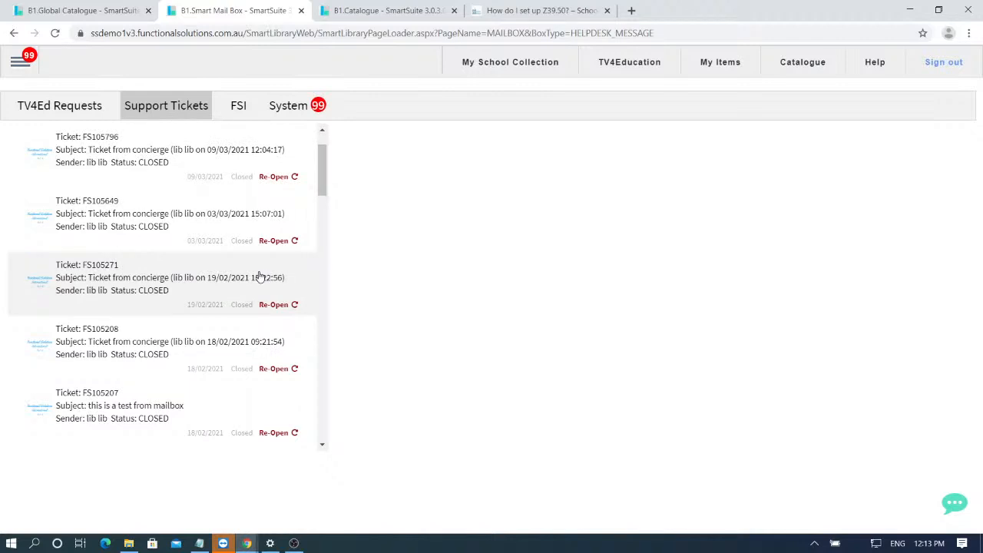
pyautogui.scroll(1, 204, 257)
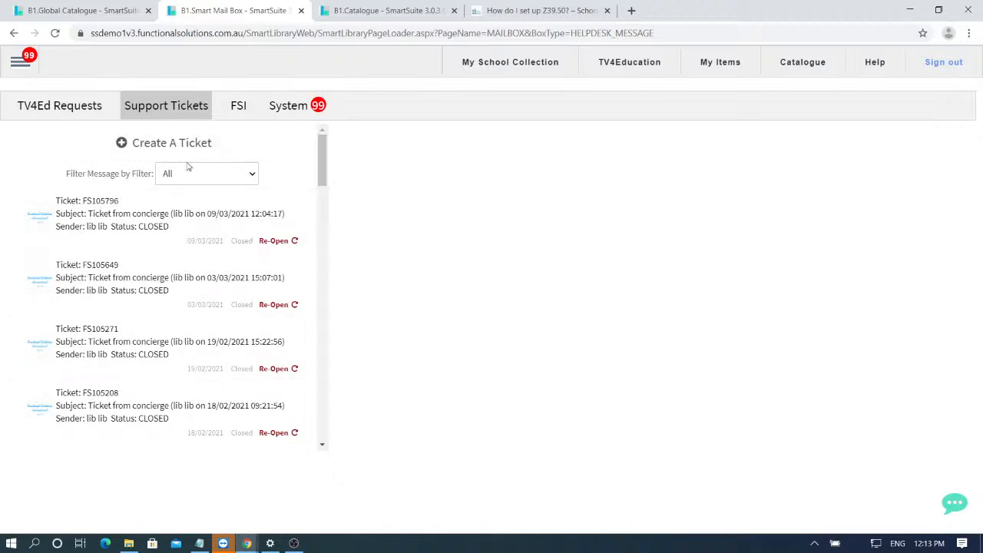
pyautogui.click(160, 153)
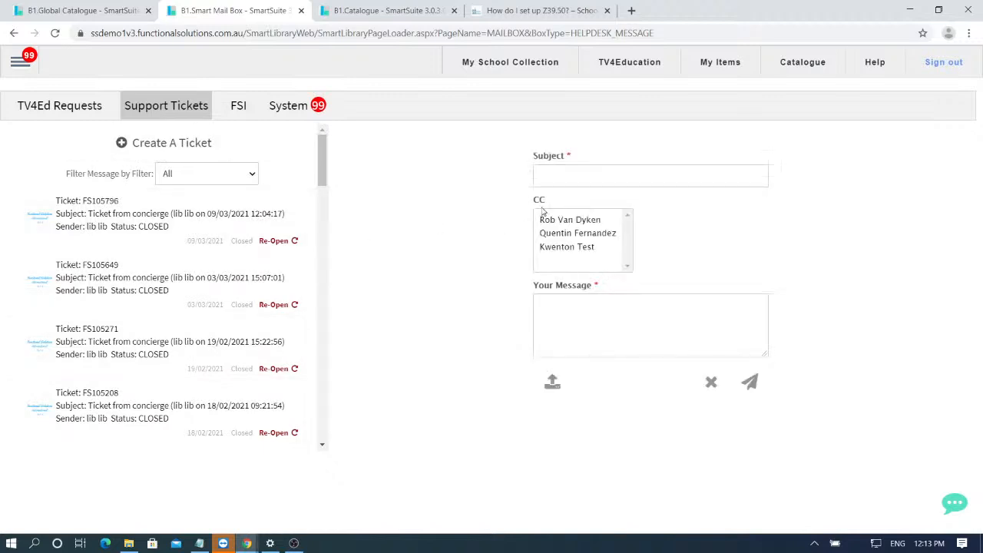
pyautogui.click(569, 177)
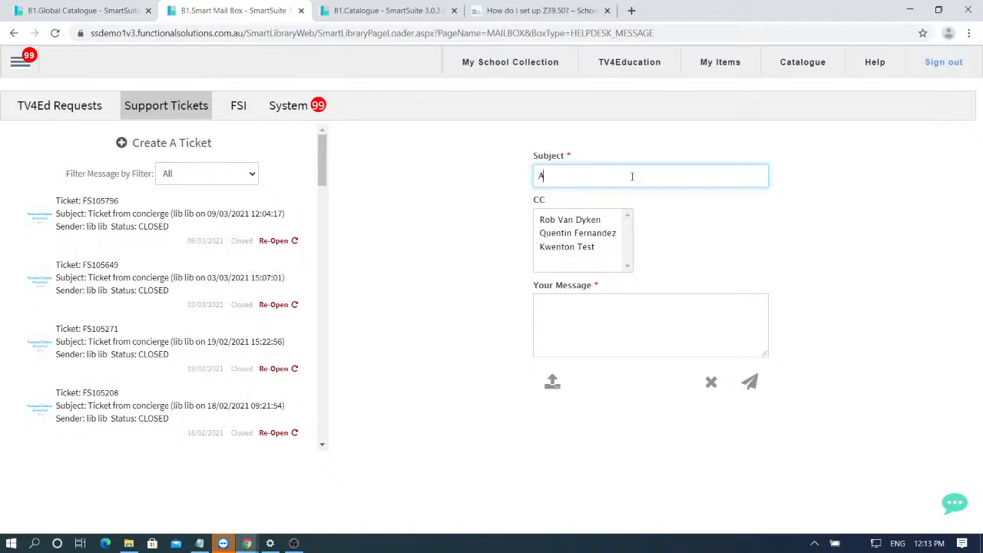
pyautogui.write('ew User')
# - Write a message asking how to add a new user, signed with the sender's name, and submit it
pyautogui.click(605, 338)
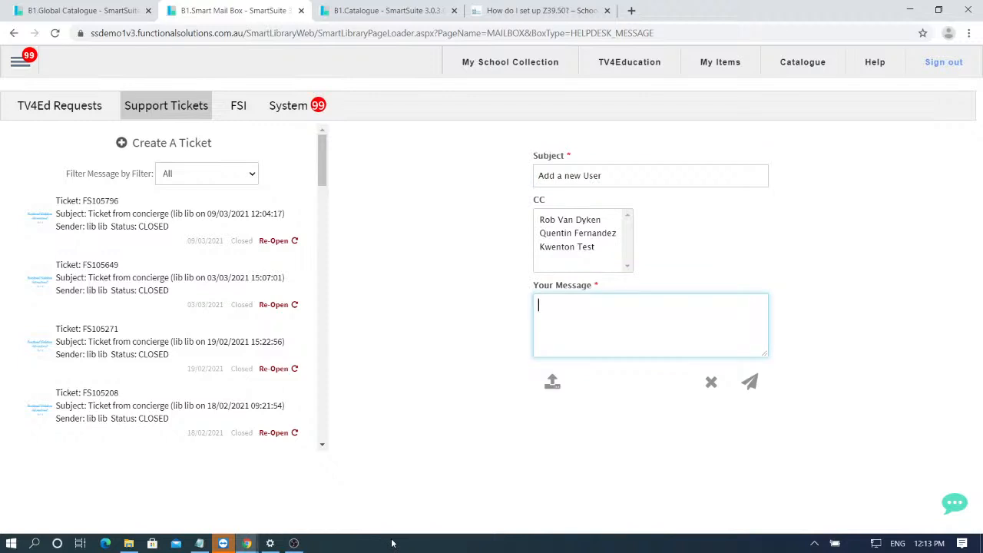
pyautogui.write('How do I add Add a new user onto the system')
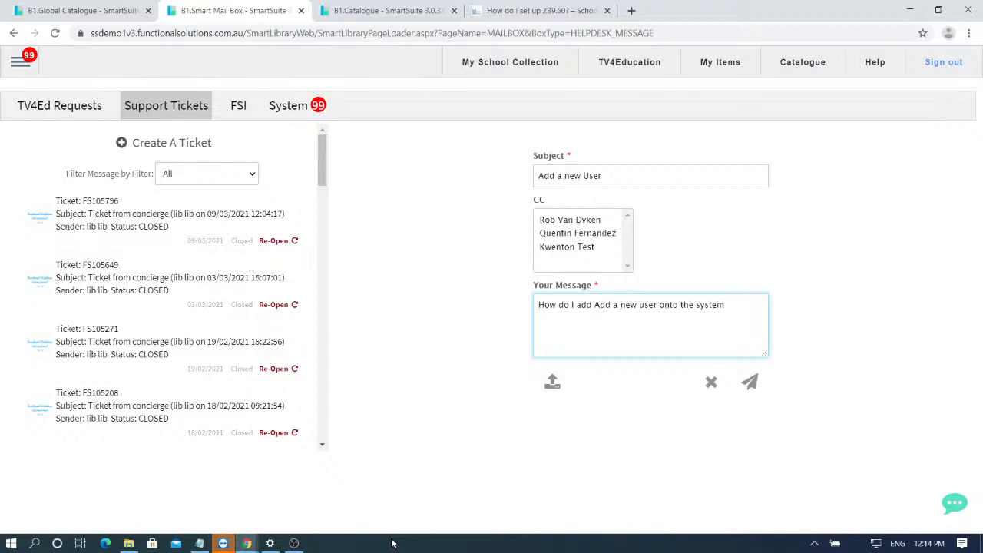
pyautogui.write('?  Thanks, ')
pyautogui.write('Ishan')
pyautogui.click(748, 390)
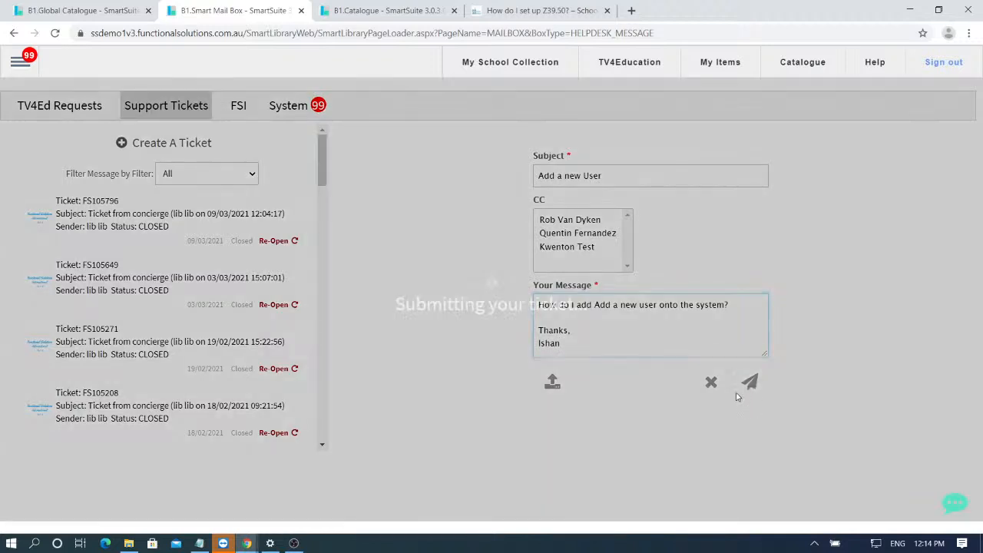
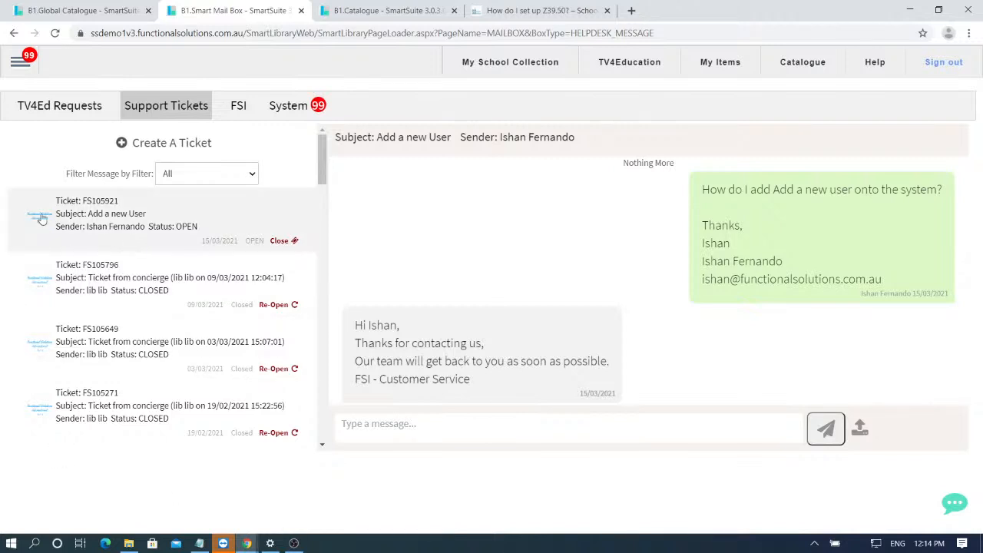
pyautogui.click(115, 221)
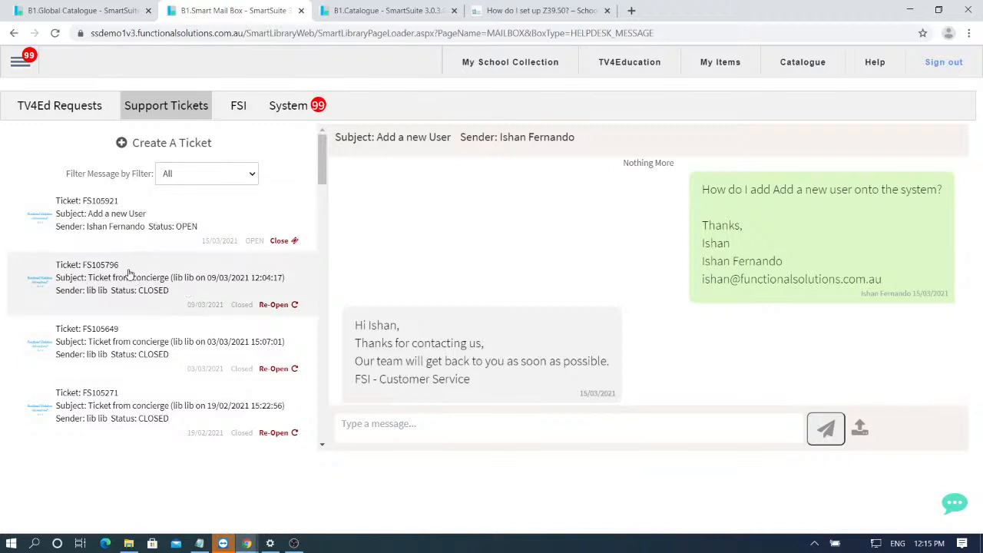
pyautogui.moveTo(121, 265); pyautogui.dragTo(82, 270)
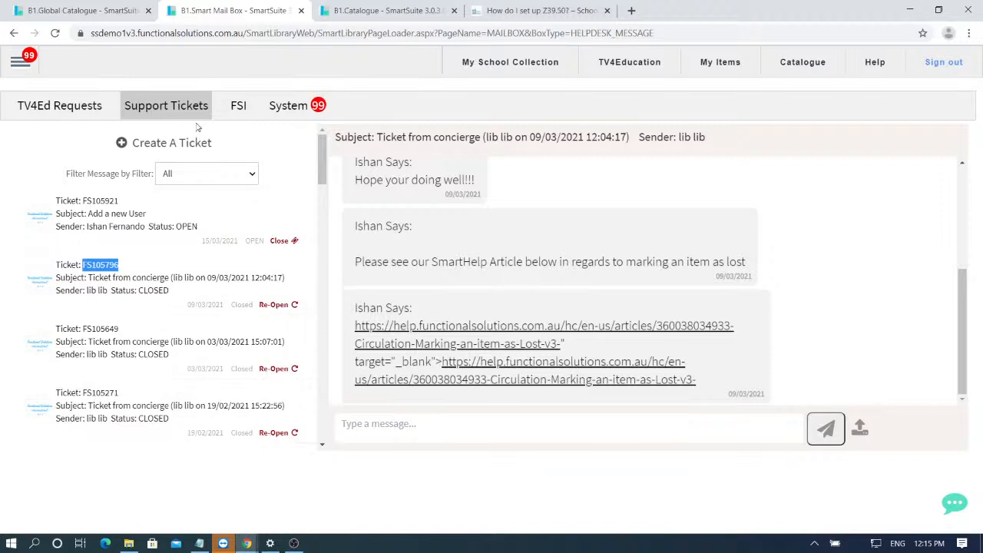
pyautogui.click(23, 66)
# - Go to Common > Home Page, send live chat 'I need help with adding a title', then minimize the chat
pyautogui.moveTo(46, 135)
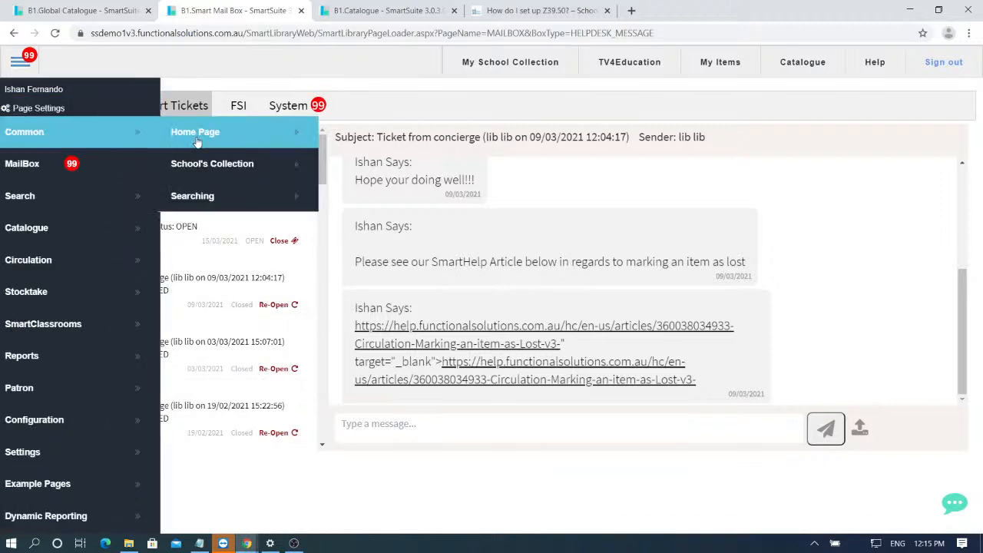
pyautogui.click(190, 132)
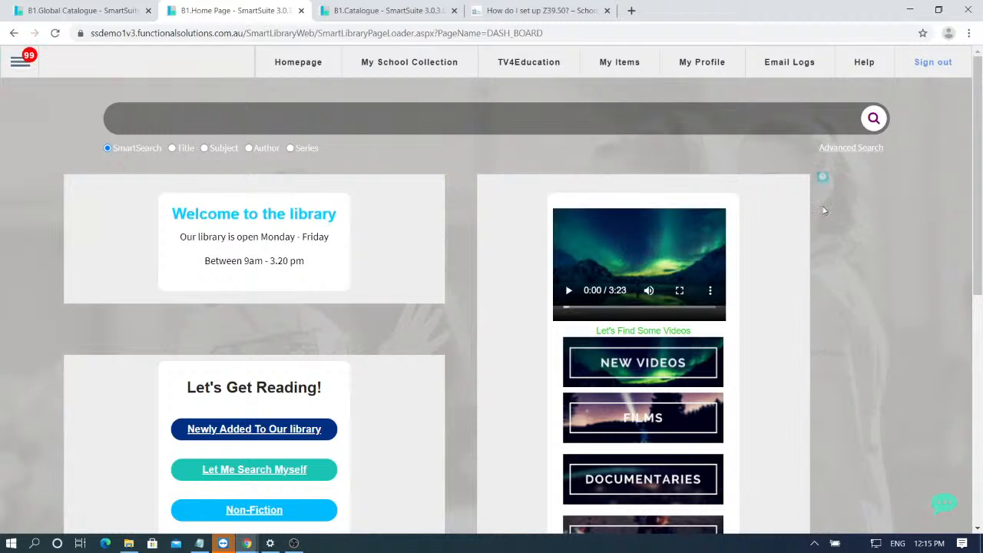
pyautogui.click(944, 508)
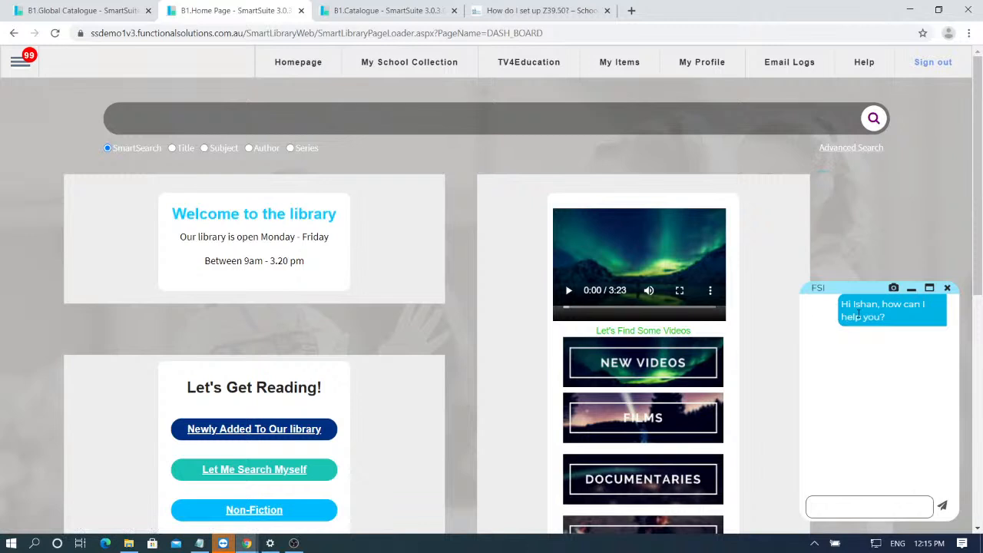
pyautogui.click(857, 507)
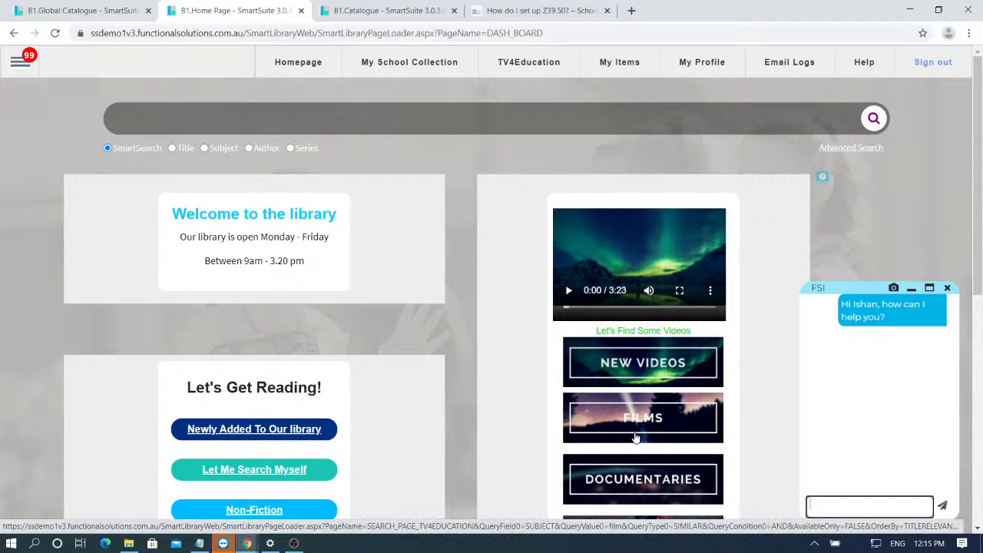
pyautogui.write('I need help with')
pyautogui.write(' adding a')
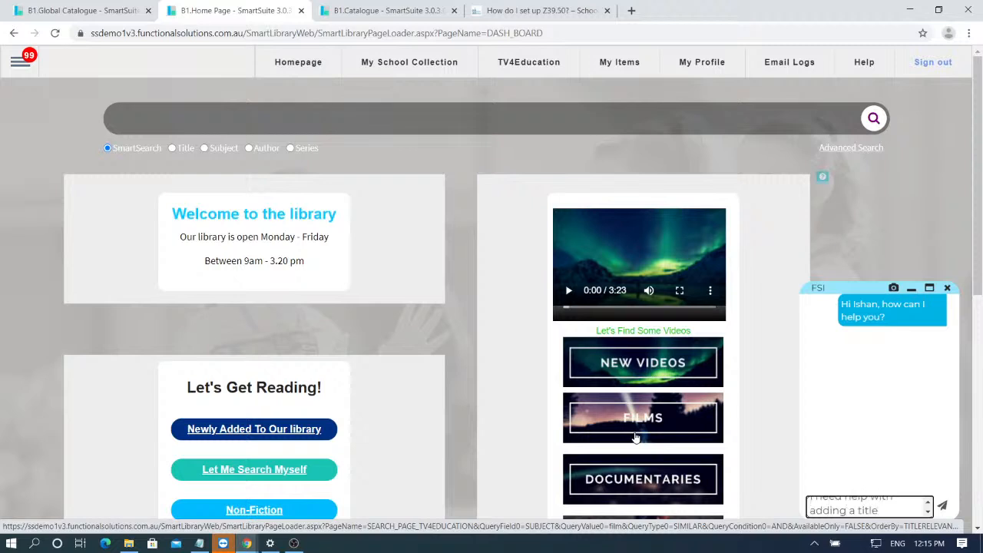
pyautogui.write(' title')
pyautogui.press('Return')
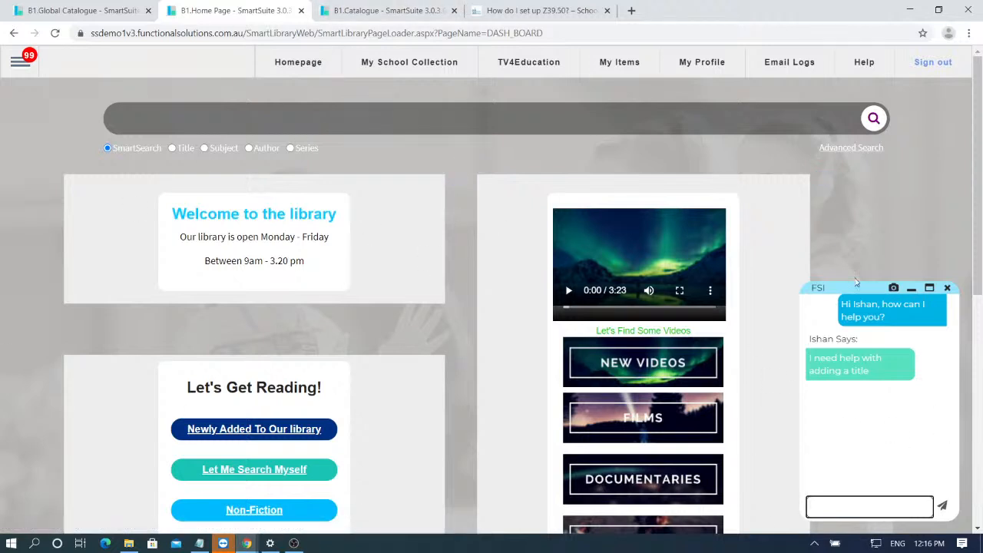
pyautogui.click(911, 289)
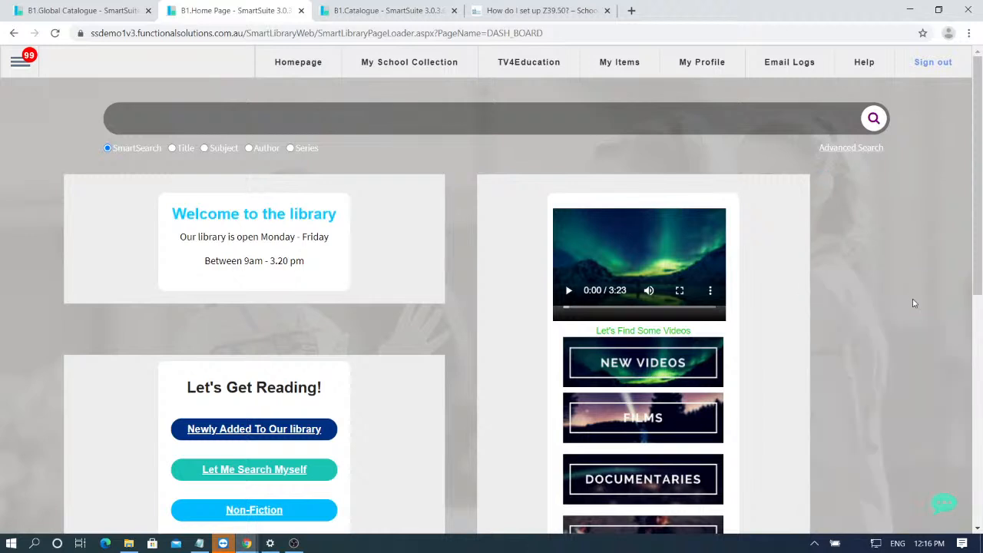
pyautogui.click(943, 502)
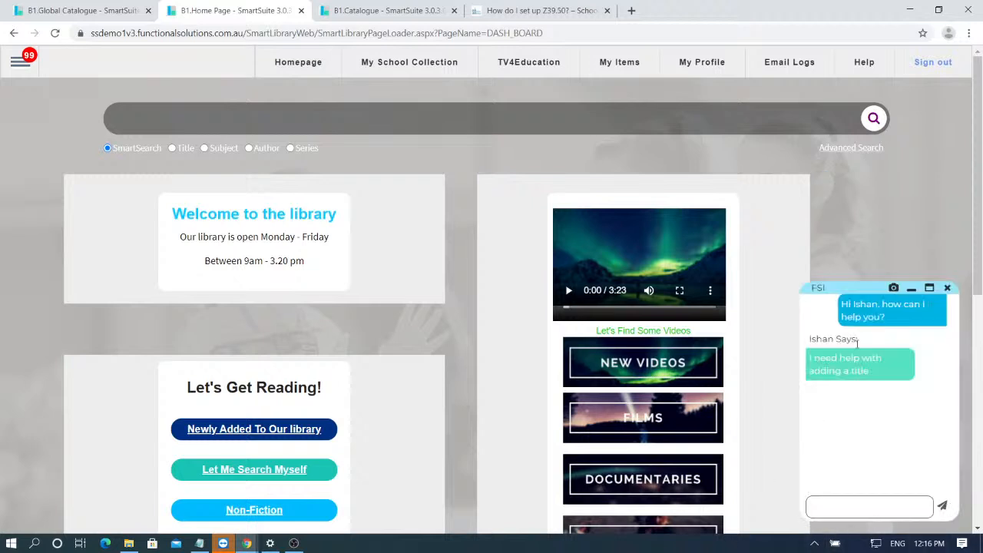
pyautogui.click(911, 289)
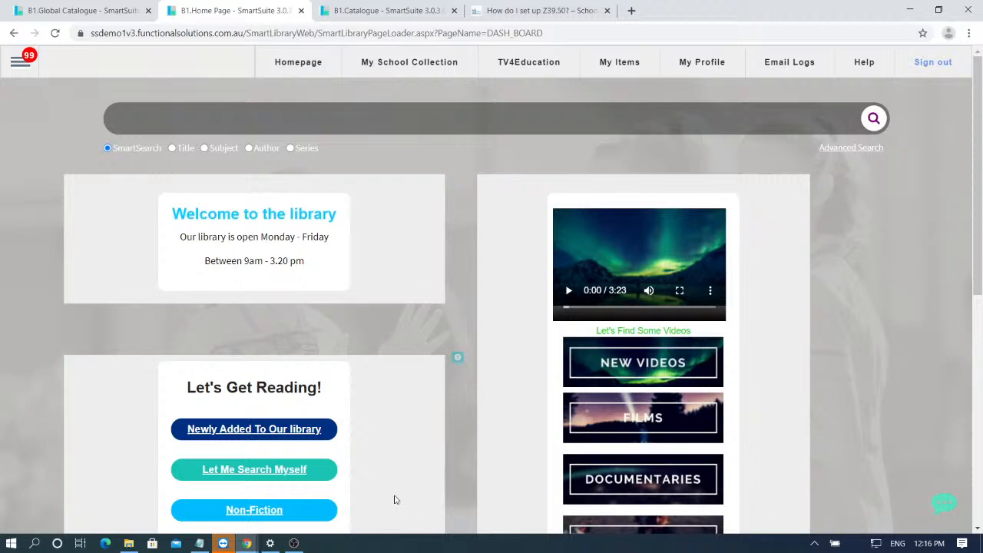
# - Open Support > Search Help and switch to the new FSI Help Centre tab
pyautogui.click(29, 66)
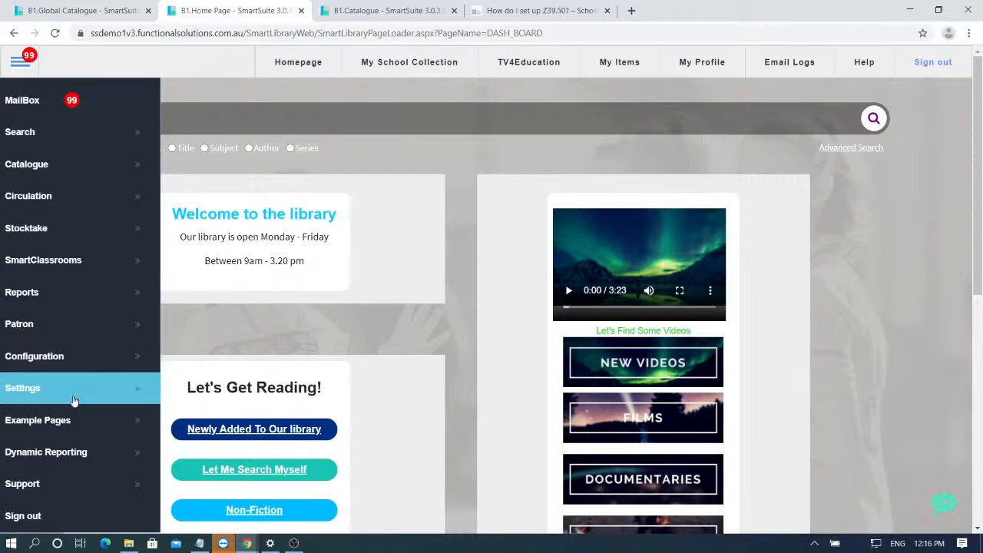
pyautogui.scroll(-1, 77, 430)
pyautogui.click(75, 424)
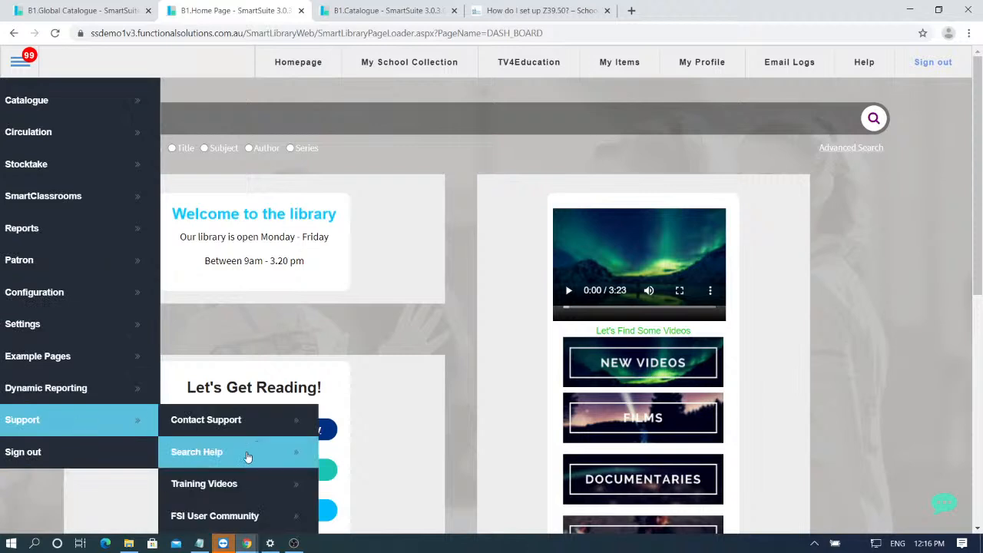
pyautogui.scroll(-1, 208, 454)
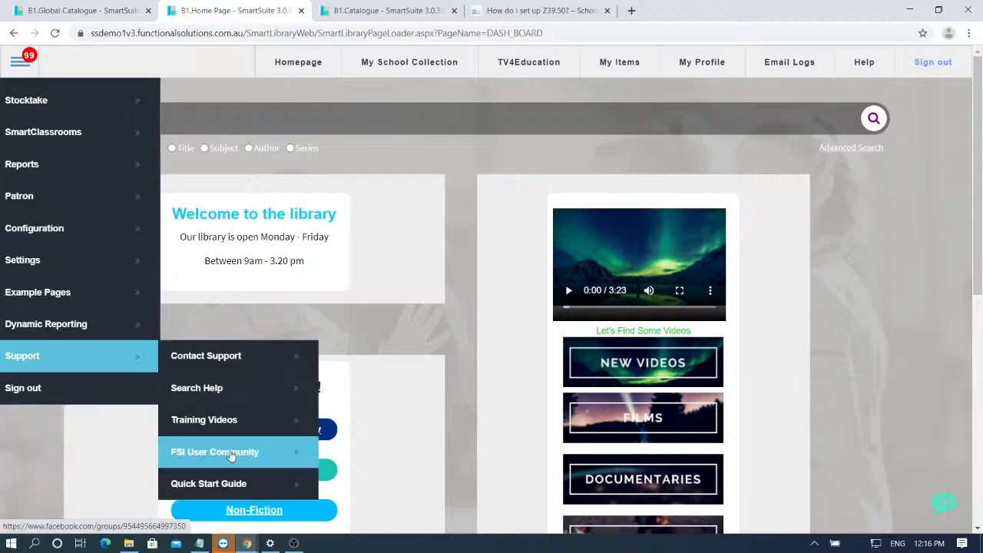
pyautogui.click(231, 394)
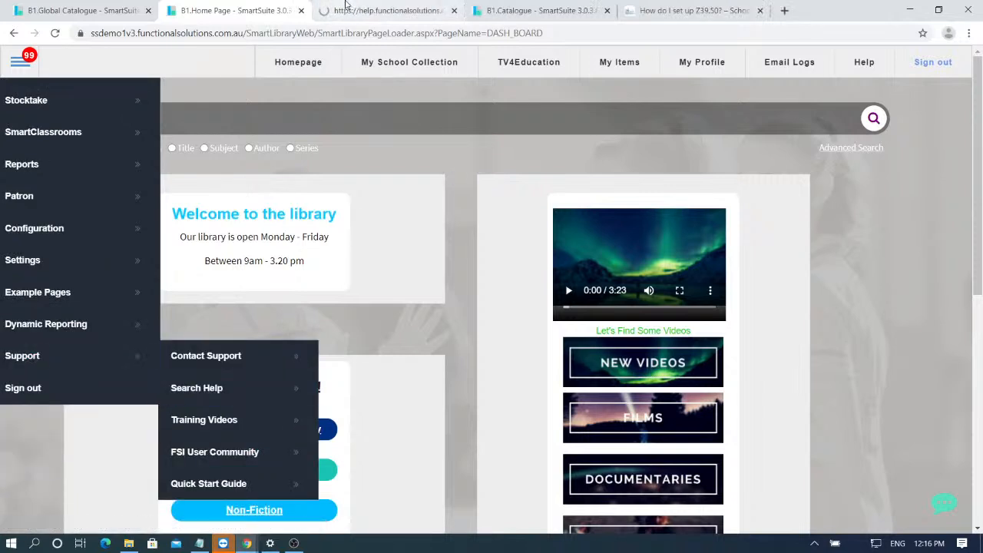
pyautogui.click(350, 10)
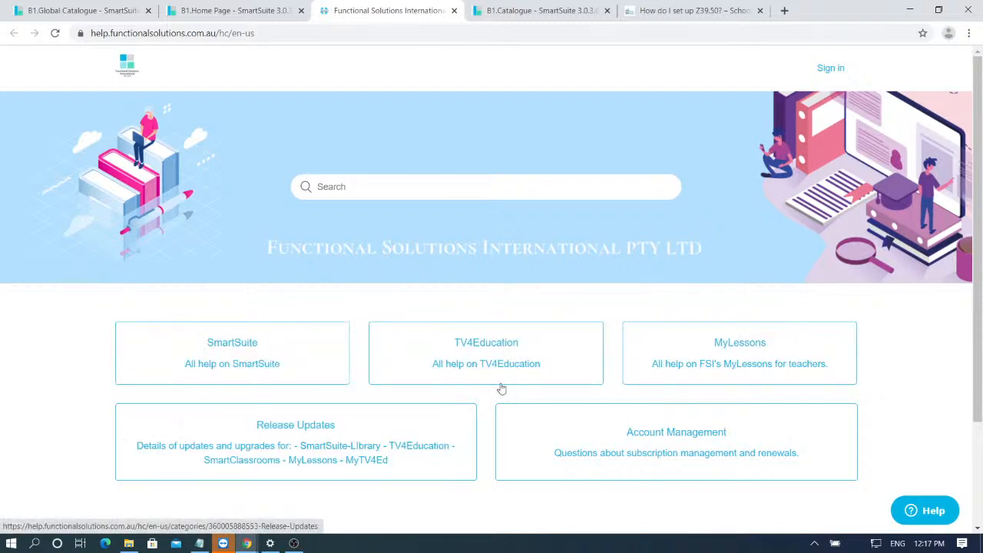
# - Browse the SmartSuite help category and list all 51 Catalogue articles
pyautogui.click(208, 350)
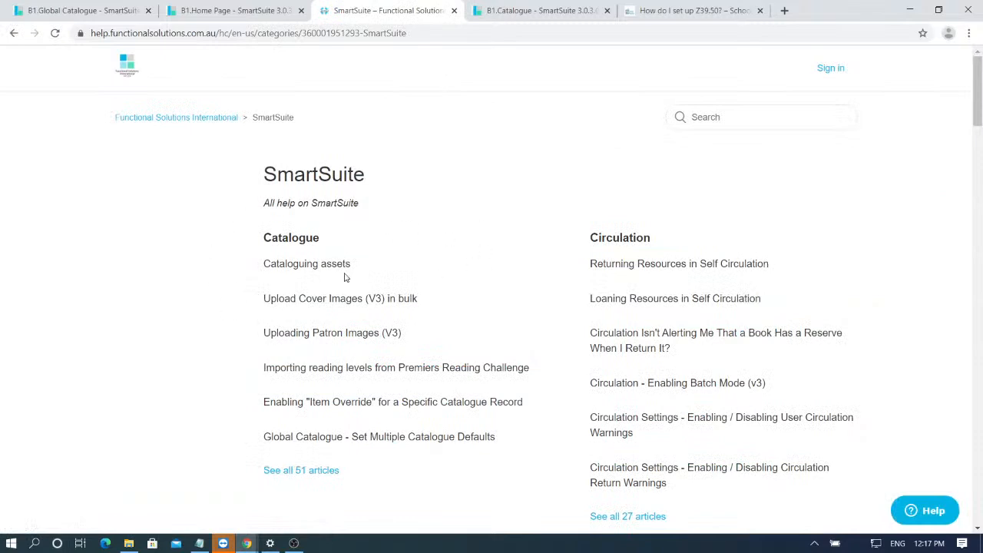
pyautogui.scroll(-6, 791, 235)
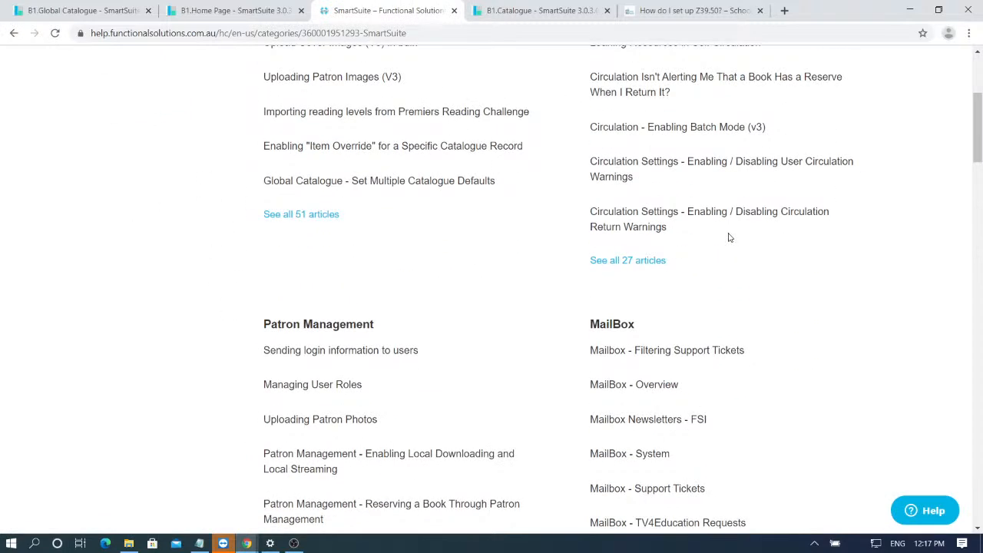
pyautogui.scroll(5, 226, 200)
pyautogui.scroll(1, 226, 199)
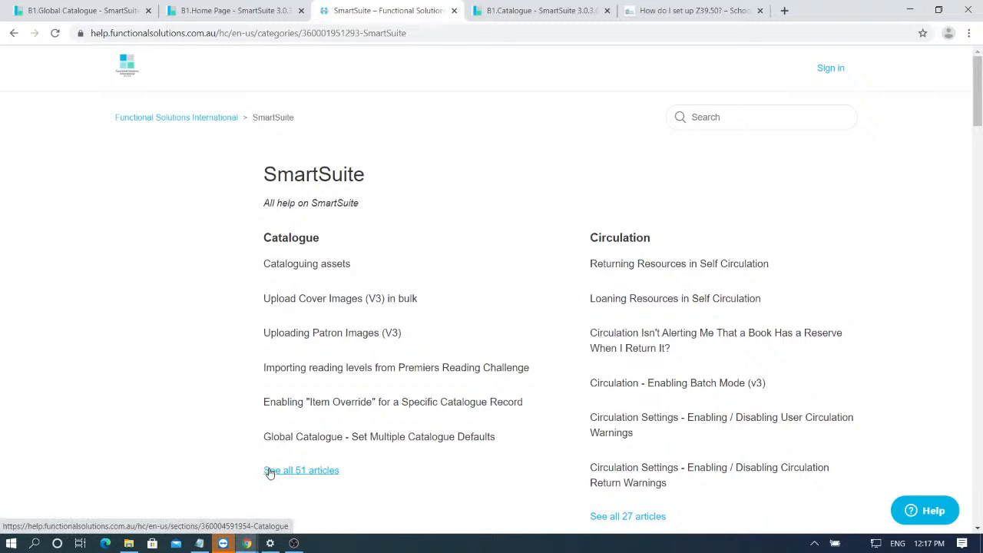
pyautogui.click(293, 479)
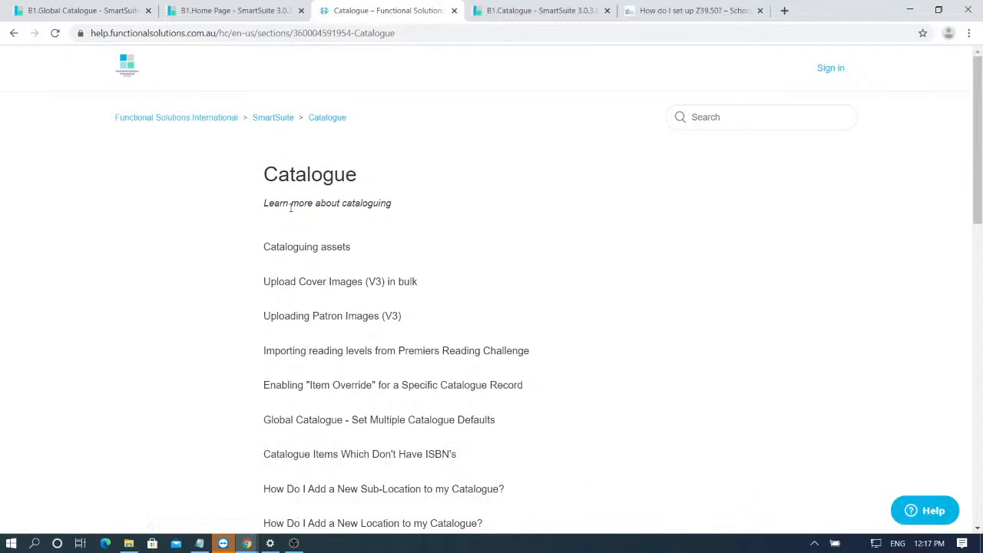
pyautogui.scroll(-2, 366, 270)
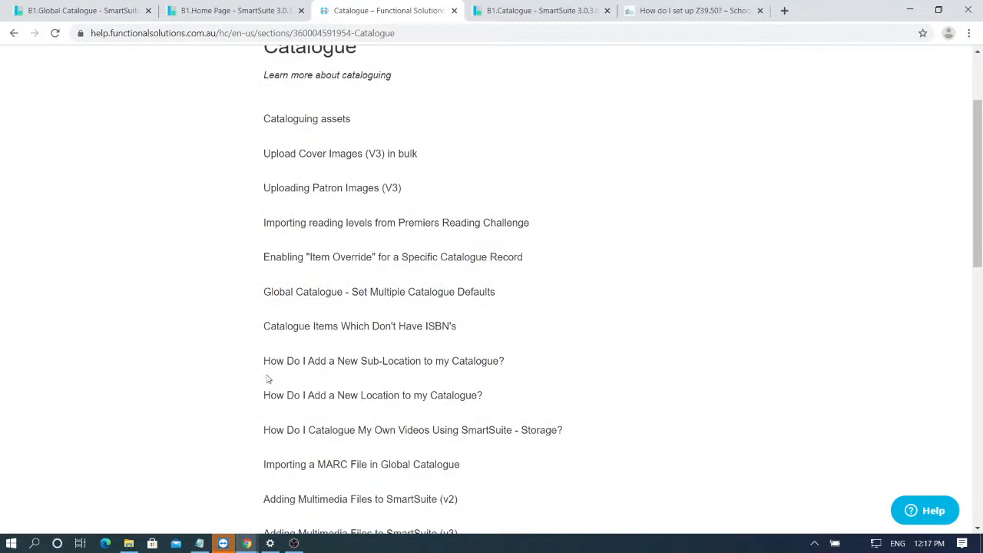
# - Read the article on adding a new sub-location, then return to the SmartSuite home page tab
pyautogui.click(396, 367)
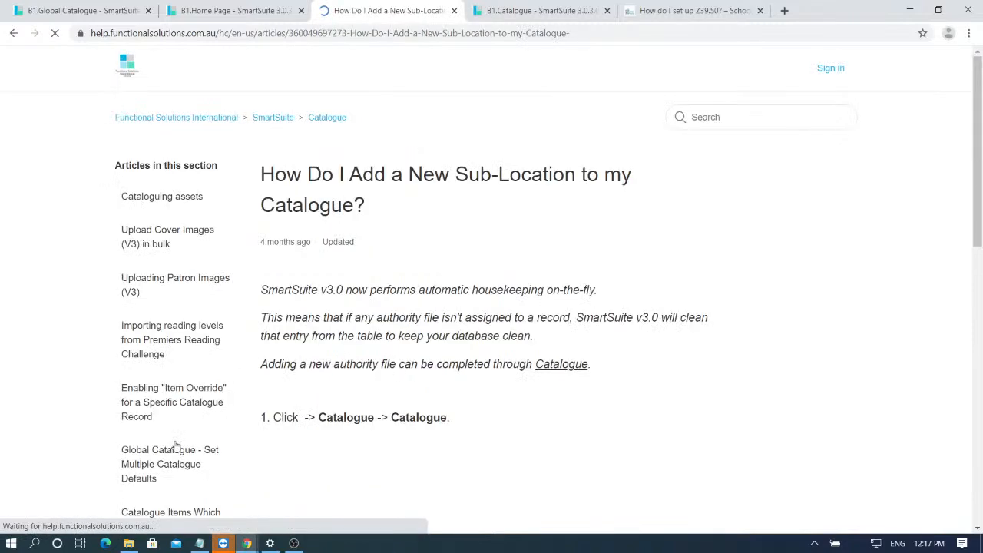
pyautogui.scroll(-3, 588, 222)
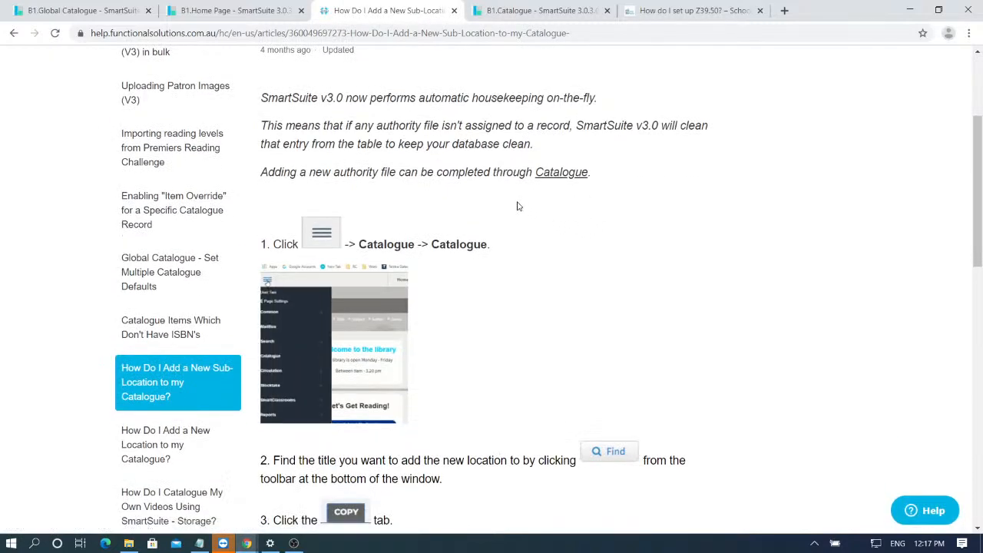
pyautogui.scroll(-5, 507, 216)
pyautogui.scroll(-7, 497, 223)
pyautogui.scroll(7, 496, 225)
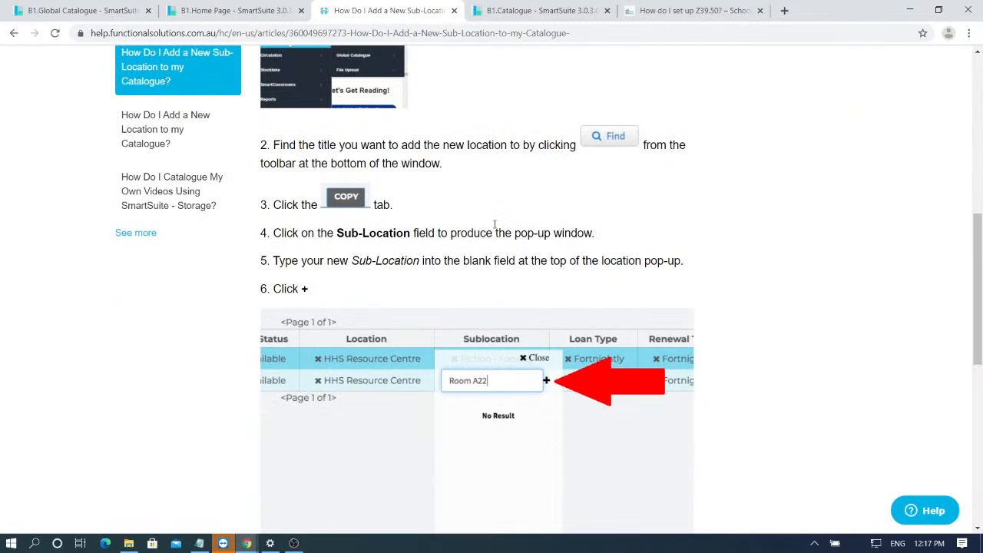
pyautogui.scroll(3, 411, 126)
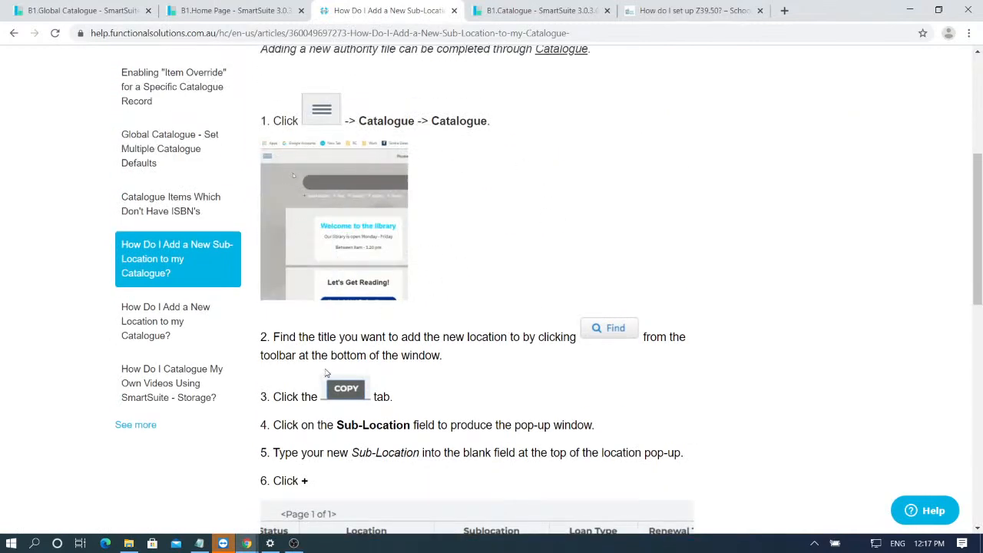
pyautogui.scroll(-4, 468, 406)
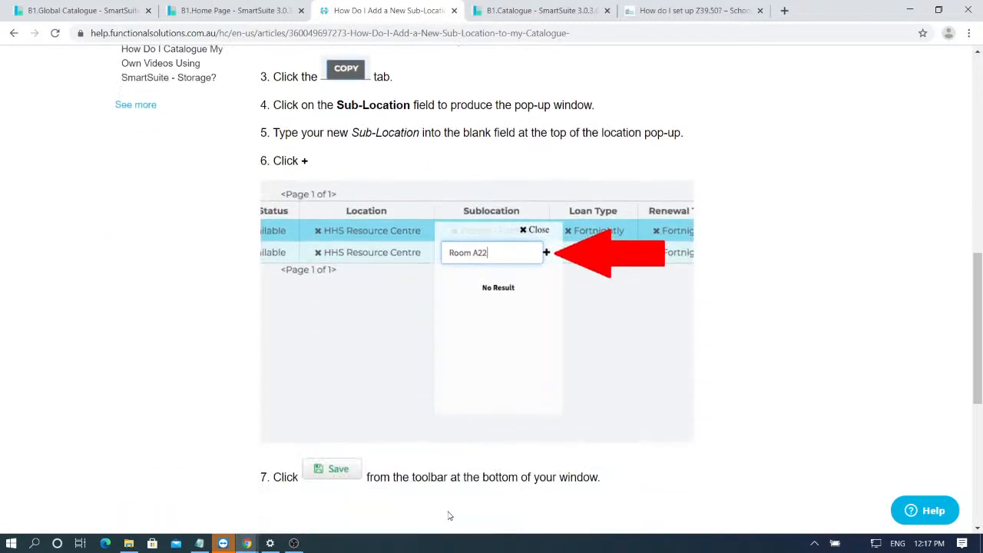
pyautogui.click(226, 6)
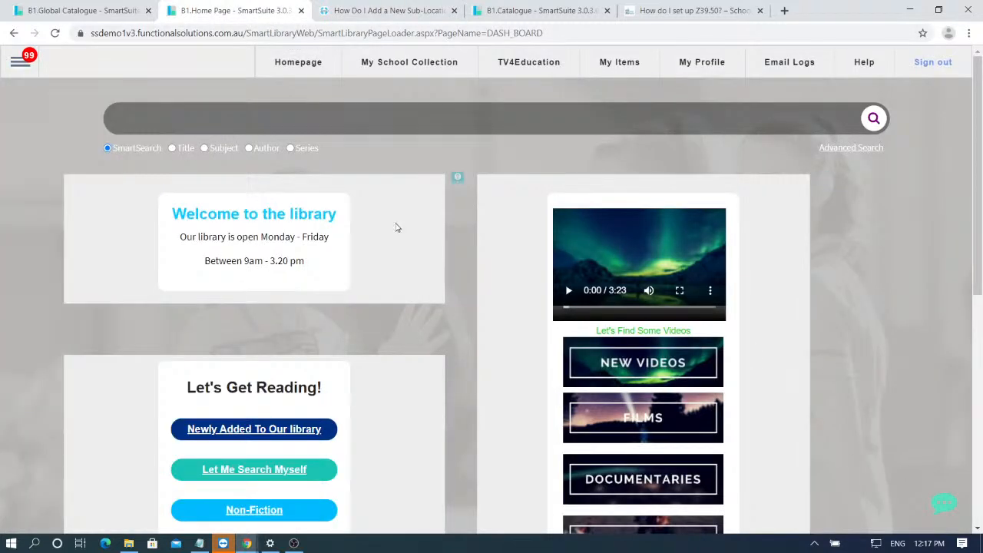
# - Open Support > Training Videos and switch to the new FSI YouTube channel tab
pyautogui.moveTo(18, 60)
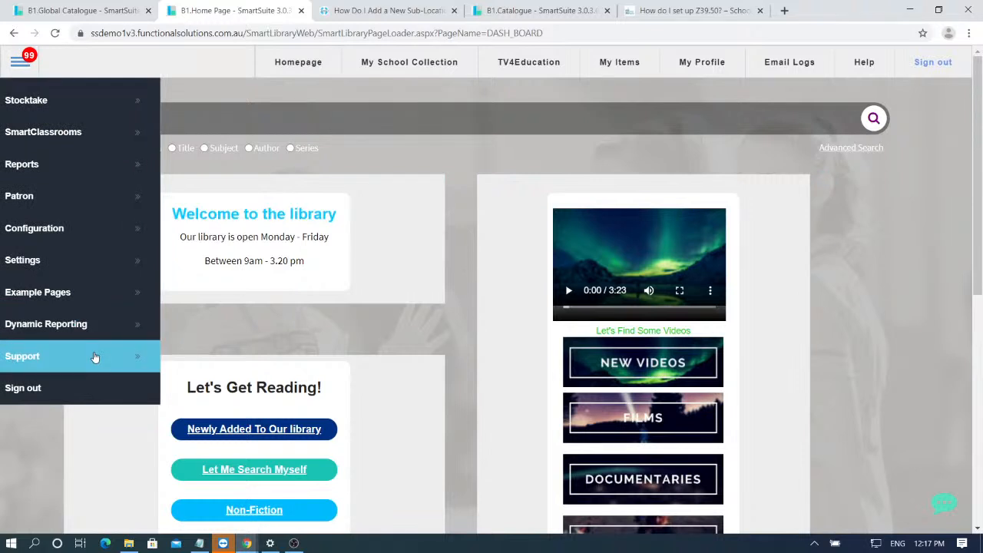
pyautogui.moveTo(94, 357)
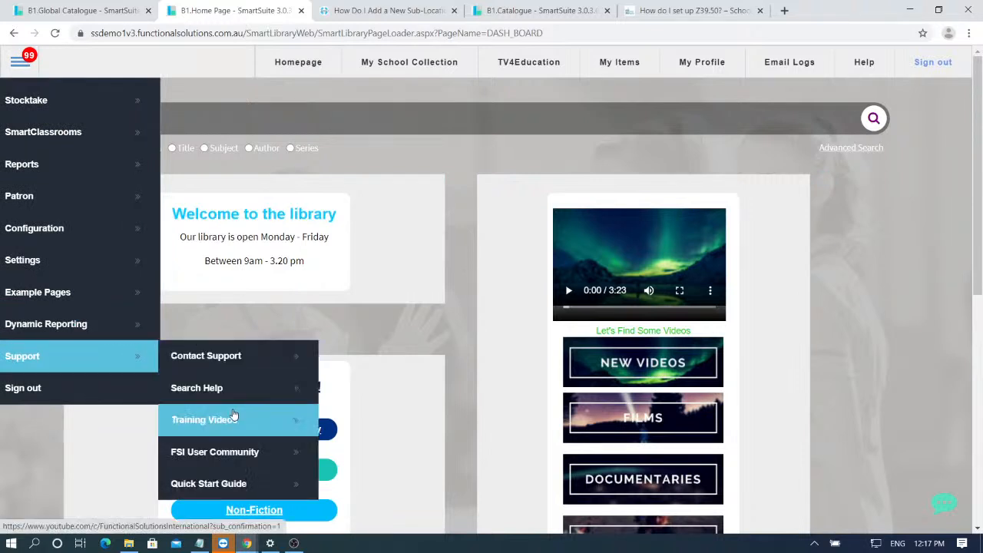
pyautogui.click(235, 427)
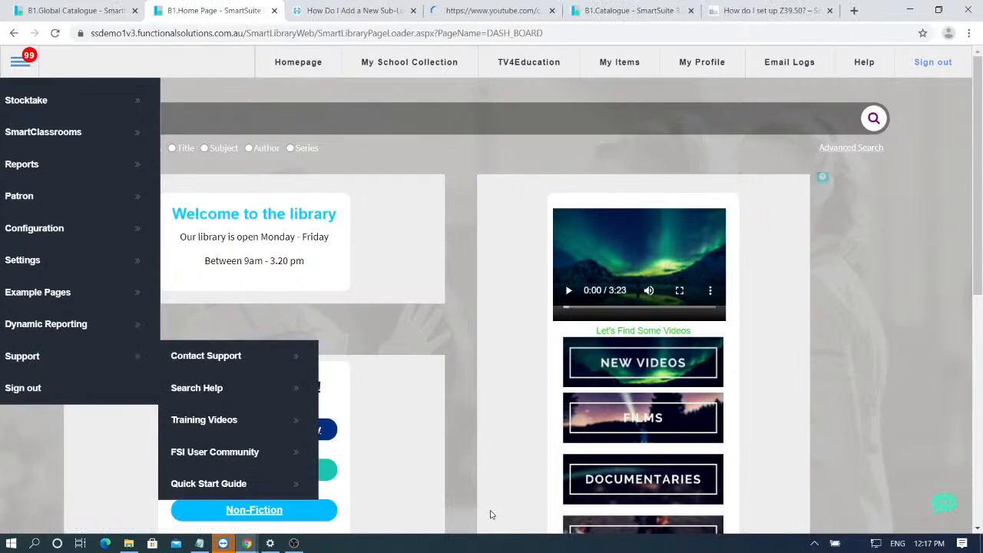
pyautogui.click(315, 7)
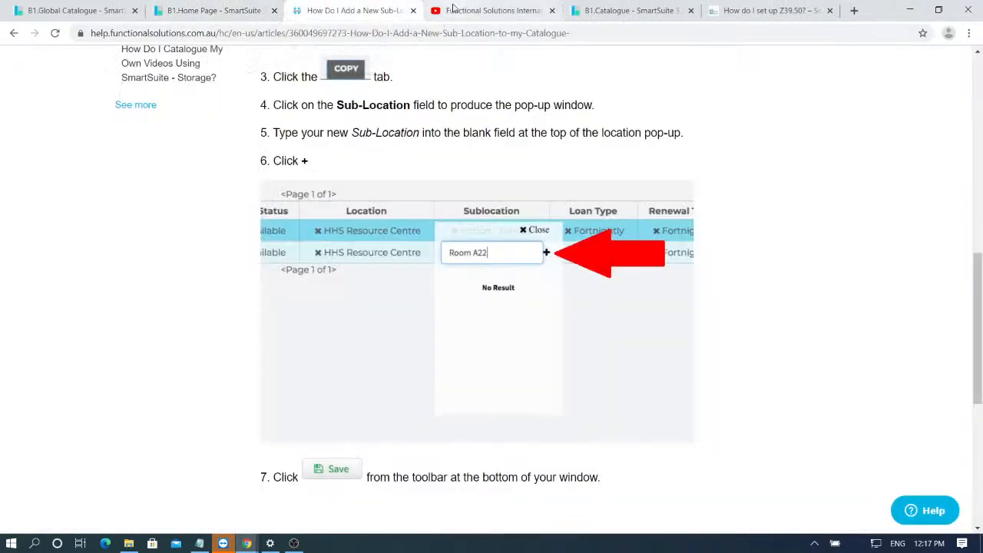
pyautogui.click(461, 6)
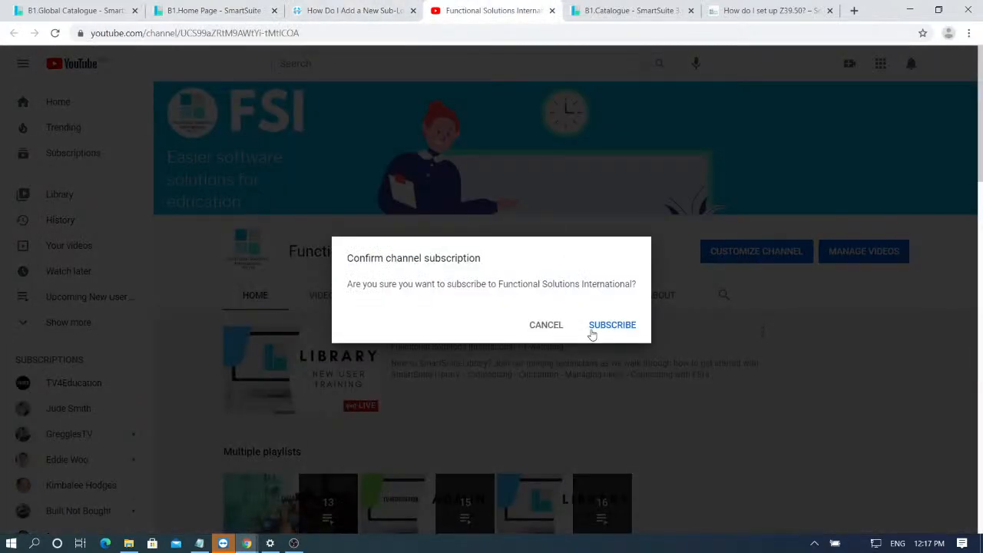
# - Dismiss the subscription prompt and show the channel's VIDEOS tab
pyautogui.click(551, 324)
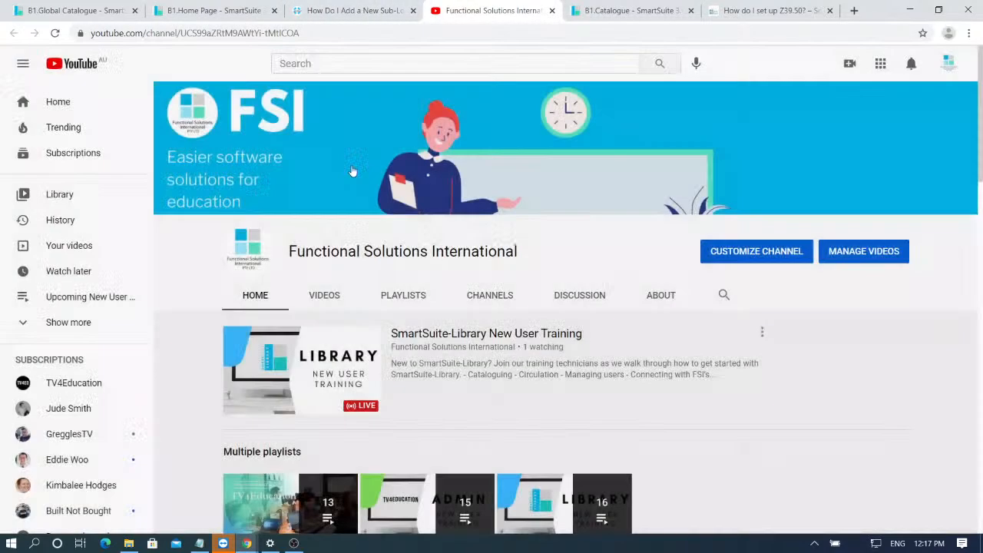
pyautogui.click(331, 301)
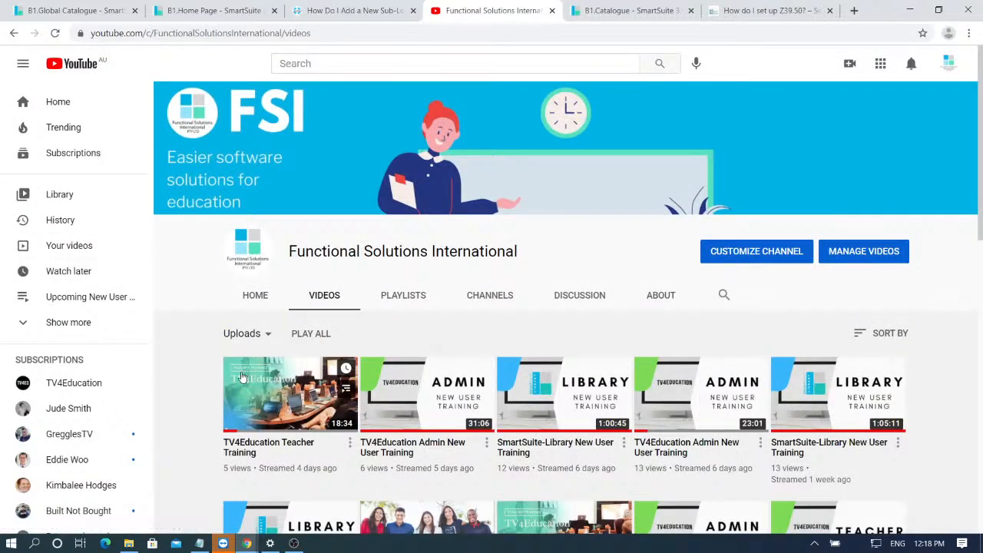
pyautogui.scroll(-2, 247, 371)
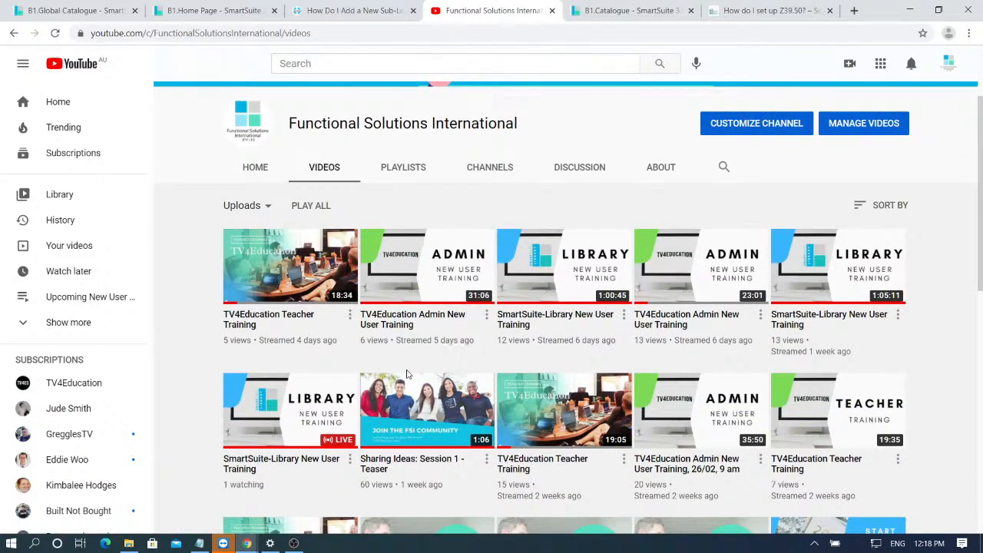
pyautogui.scroll(2, 620, 382)
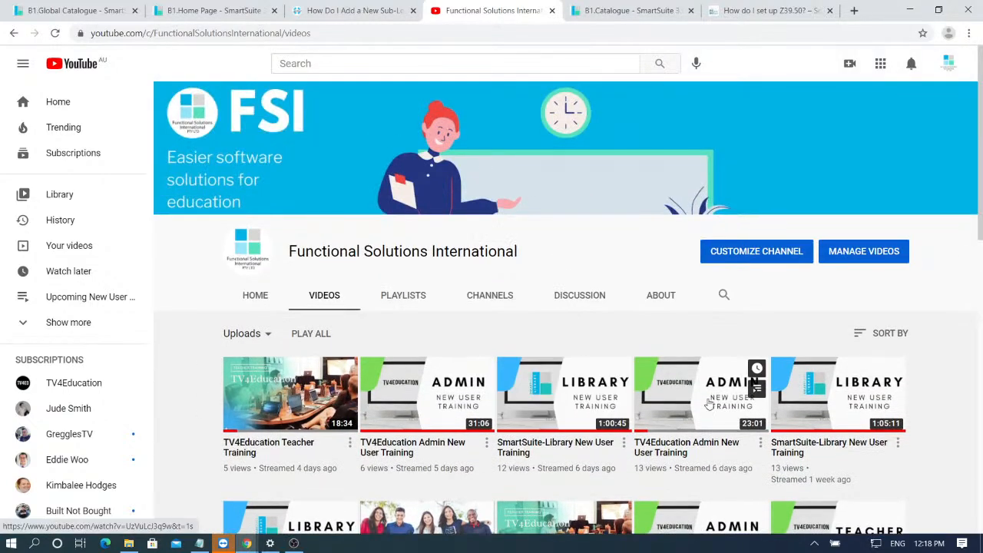
# - Browse the uploads grid, including SmartSuite Refresher, Reports 101 and Patron Management
pyautogui.moveTo(518, 253); pyautogui.dragTo(281, 223)
pyautogui.click(283, 244)
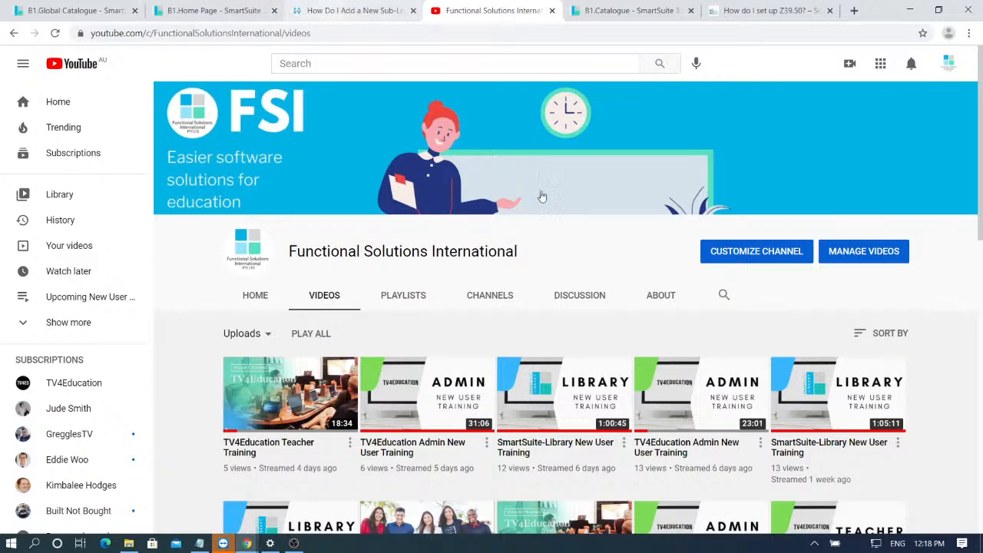
pyautogui.scroll(-2, 362, 335)
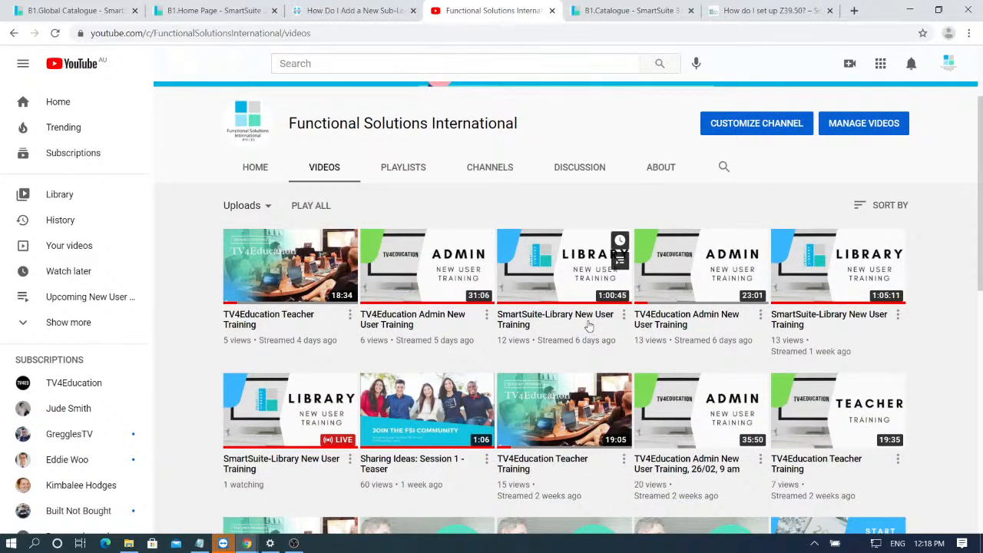
pyautogui.scroll(-1, 934, 312)
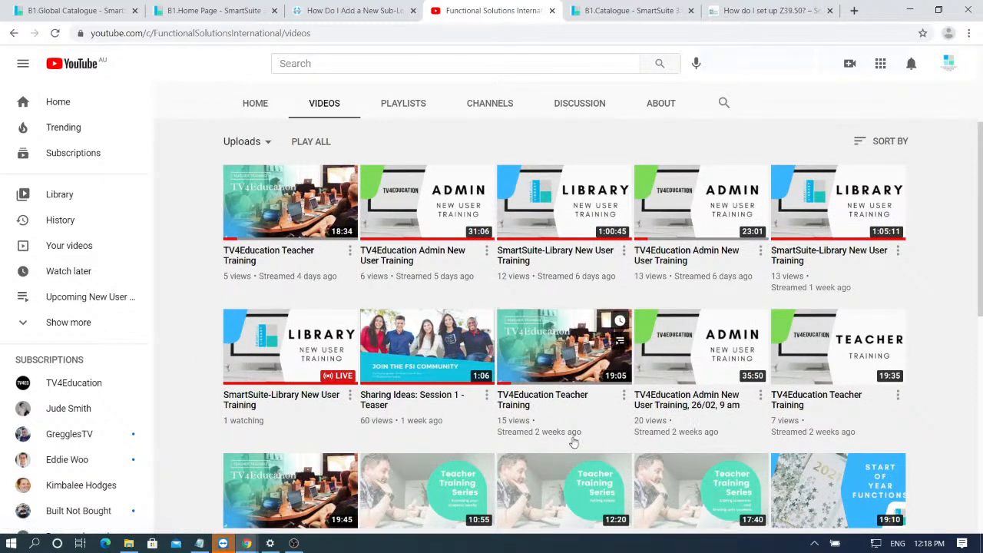
pyautogui.scroll(-4, 467, 414)
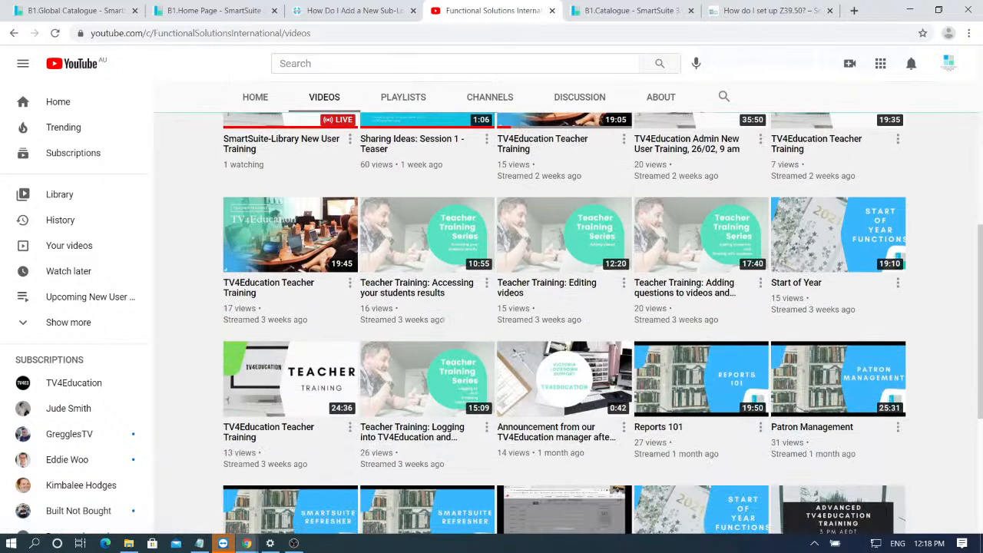
pyautogui.scroll(-2, 230, 341)
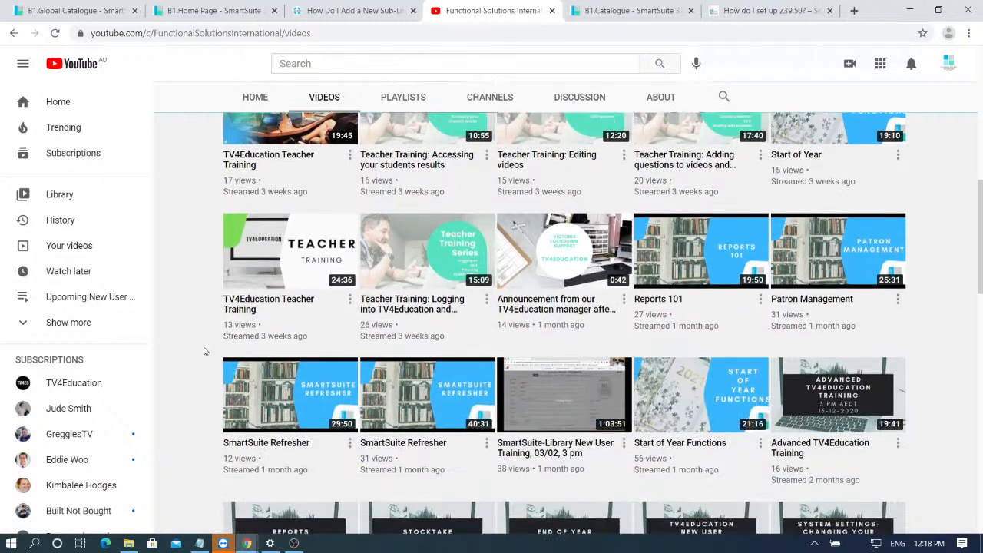
pyautogui.scroll(-1, 205, 351)
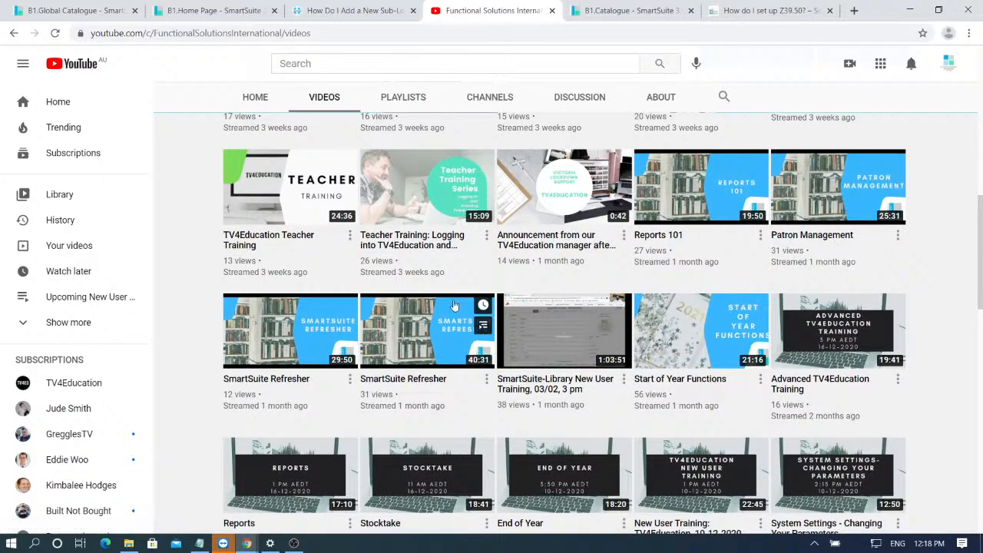
pyautogui.scroll(-4, 466, 327)
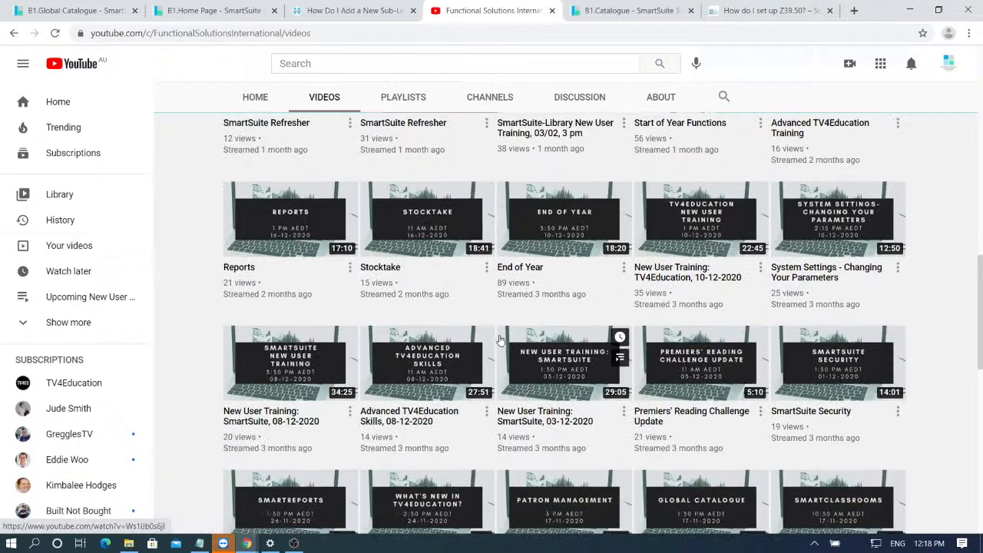
pyautogui.scroll(5, 511, 347)
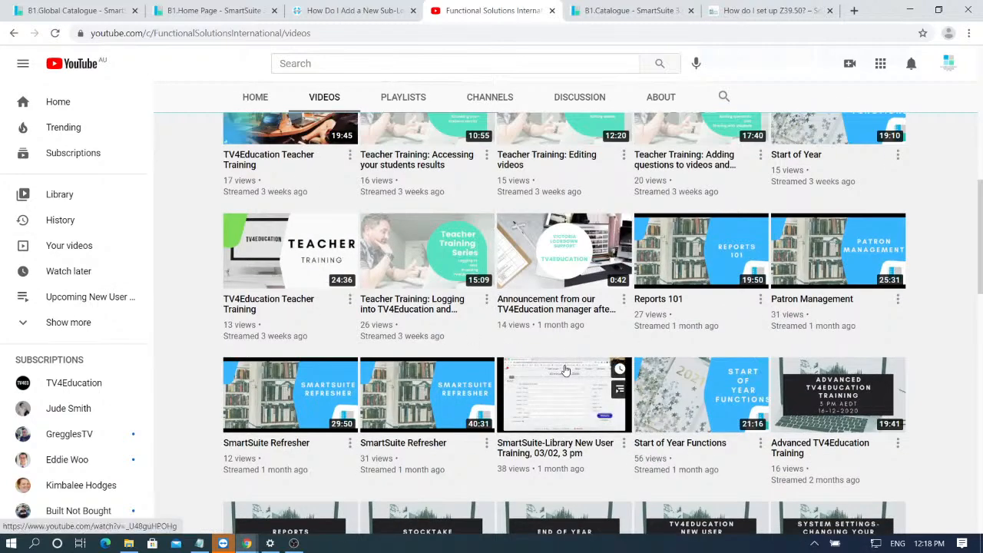
# - Return to the SmartSuite home page and open the Quick Start Guide PDF, scrolling its contents
pyautogui.click(220, 10)
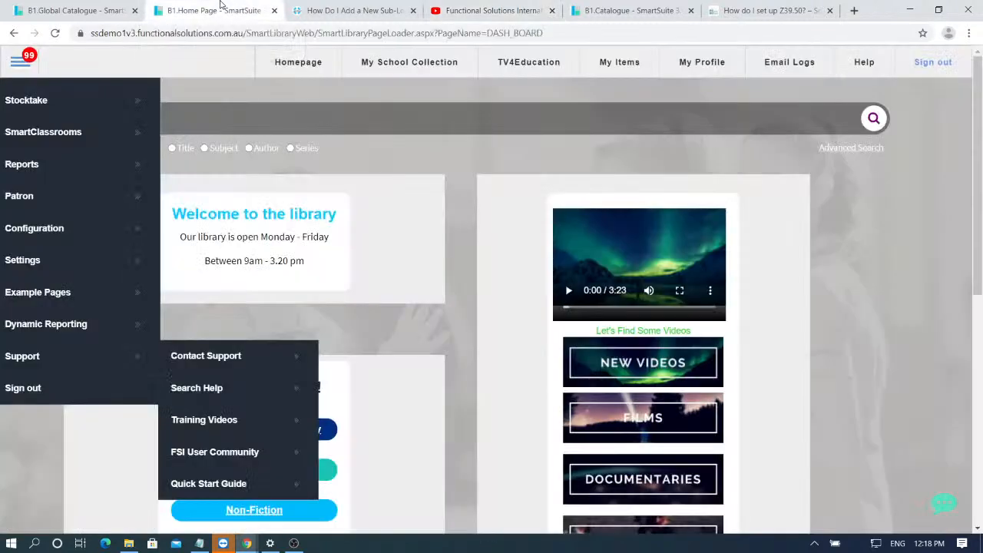
pyautogui.click(471, 8)
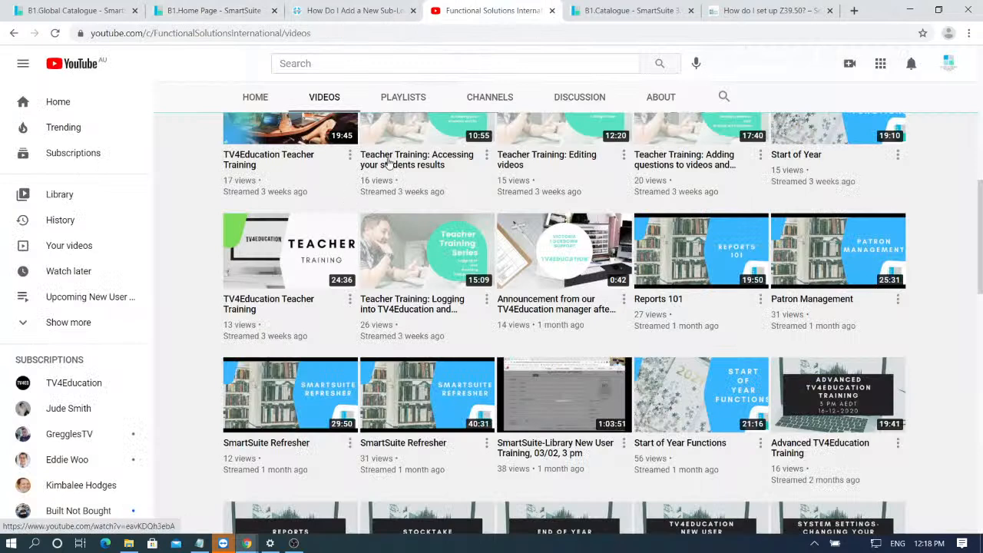
pyautogui.click(204, 7)
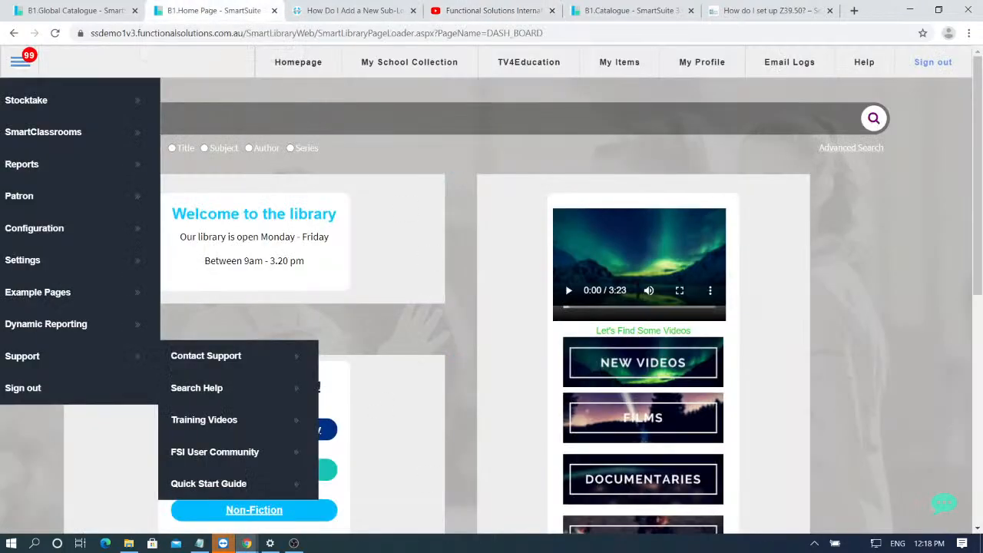
pyautogui.click(202, 488)
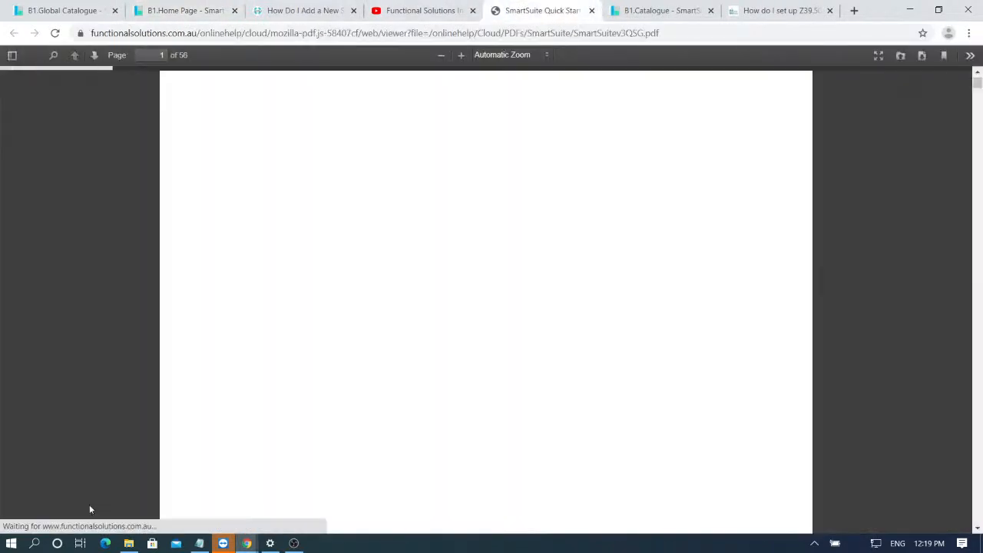
pyautogui.scroll(-12, 502, 223)
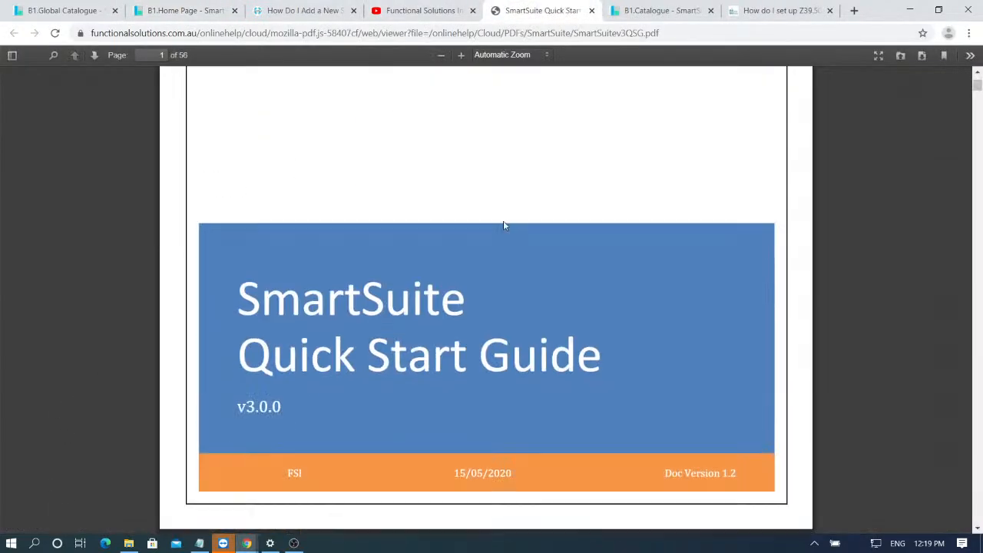
pyautogui.scroll(2, 367, 200)
pyautogui.scroll(-12, 296, 202)
pyautogui.scroll(-14, 320, 146)
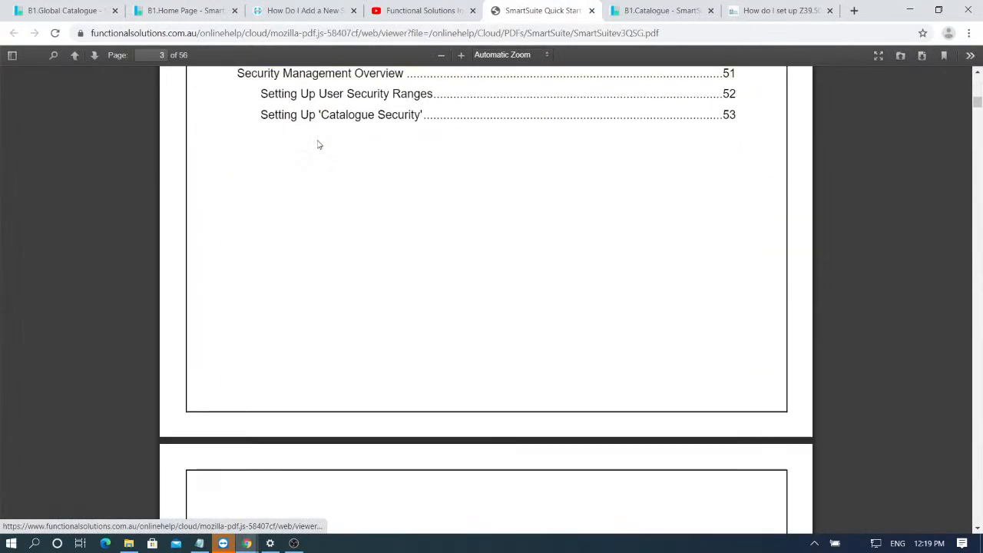
pyautogui.scroll(5, 619, 312)
pyautogui.scroll(12, 616, 302)
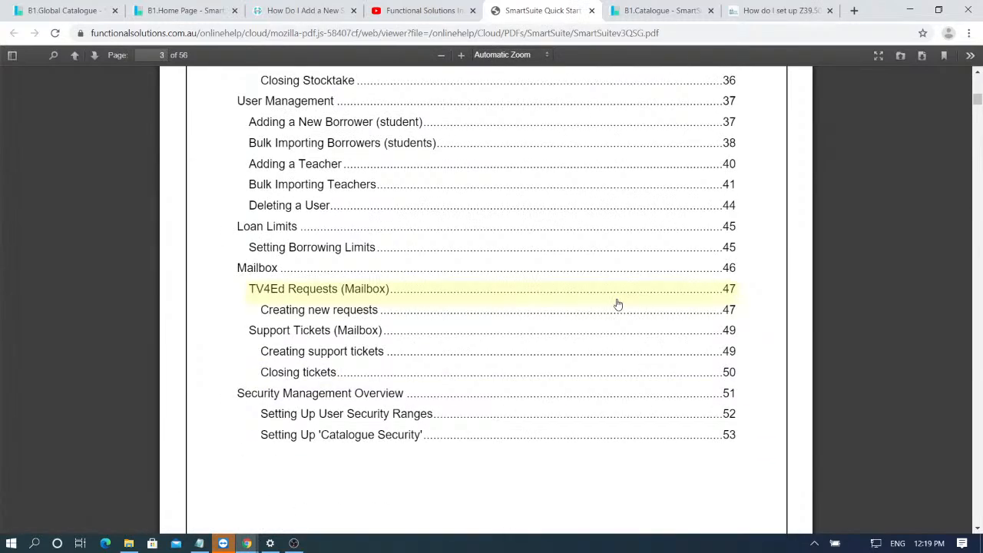
pyautogui.scroll(1, 421, 351)
pyautogui.scroll(3, 499, 276)
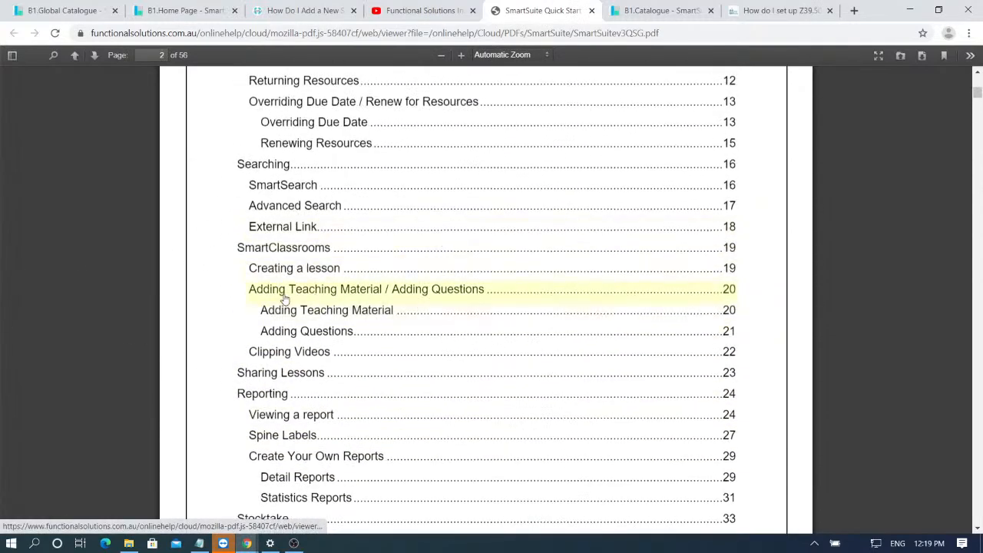
# - Jump to the 'Adding Teaching Material / Adding Questions' section, then return to the home page tab
pyautogui.click(460, 292)
pyautogui.scroll(1, 291, 257)
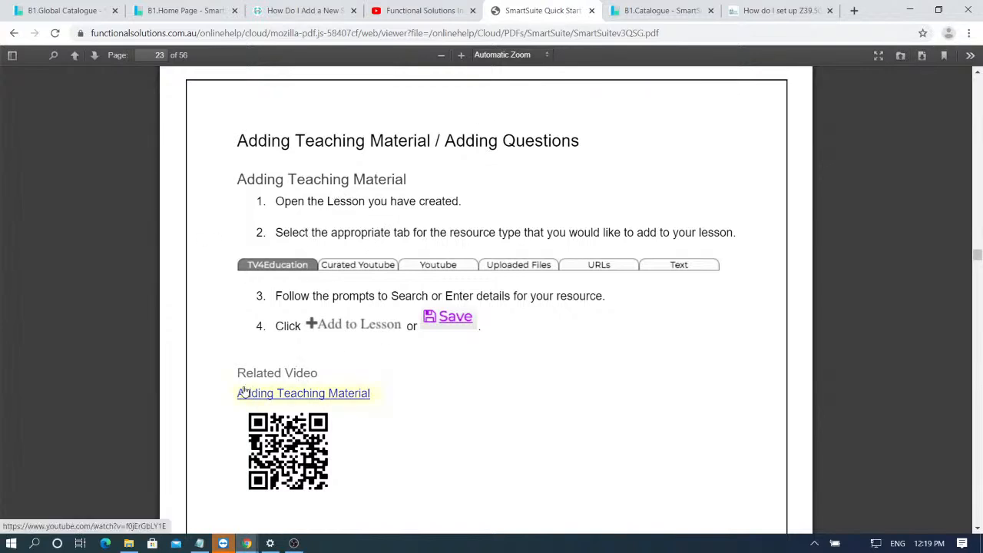
pyautogui.scroll(-4, 310, 435)
pyautogui.scroll(20, 289, 444)
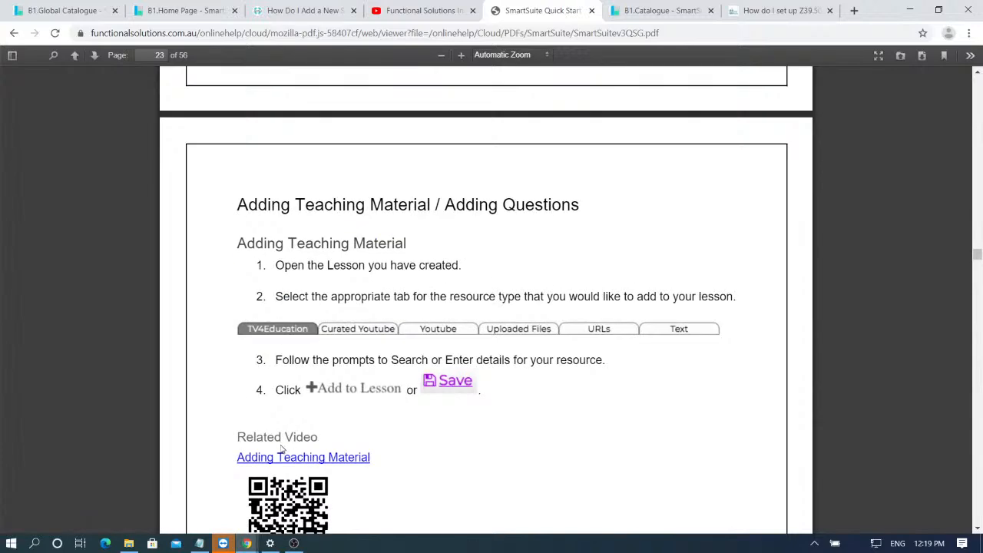
pyautogui.scroll(15, 284, 384)
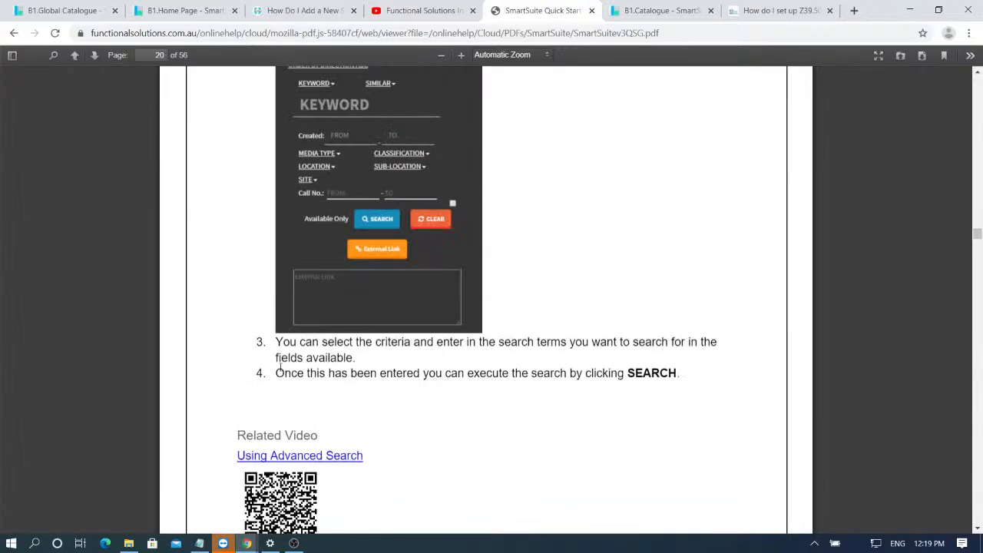
pyautogui.click(135, 10)
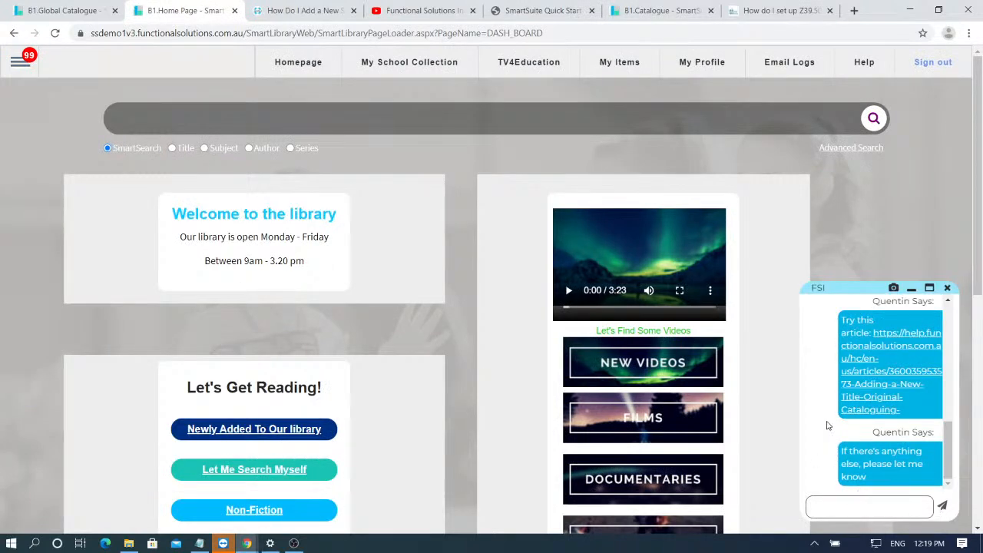
# - Open the chat-linked 'Adding a New Title (Original Cataloguing)' article, then return to the chat input
pyautogui.scroll(3, 831, 426)
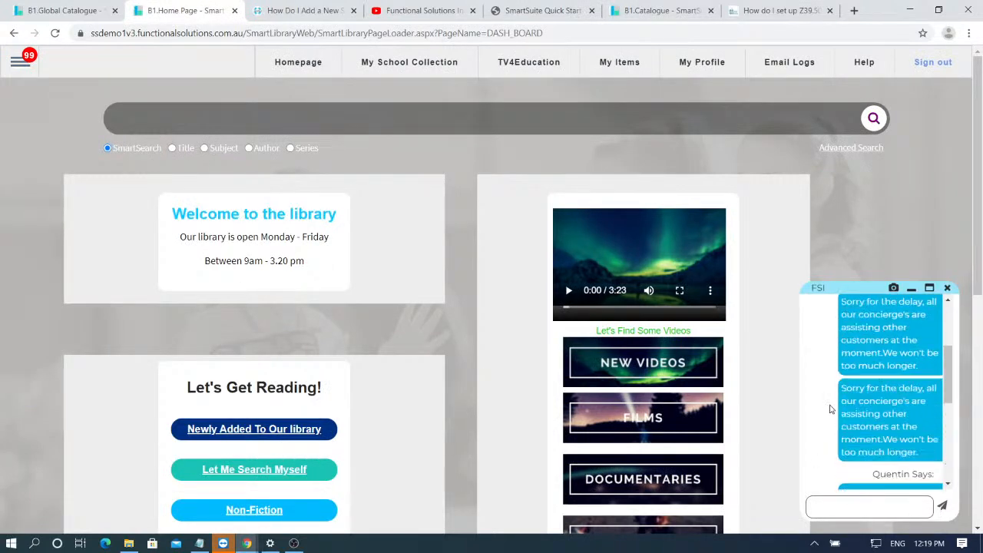
pyautogui.scroll(2, 829, 409)
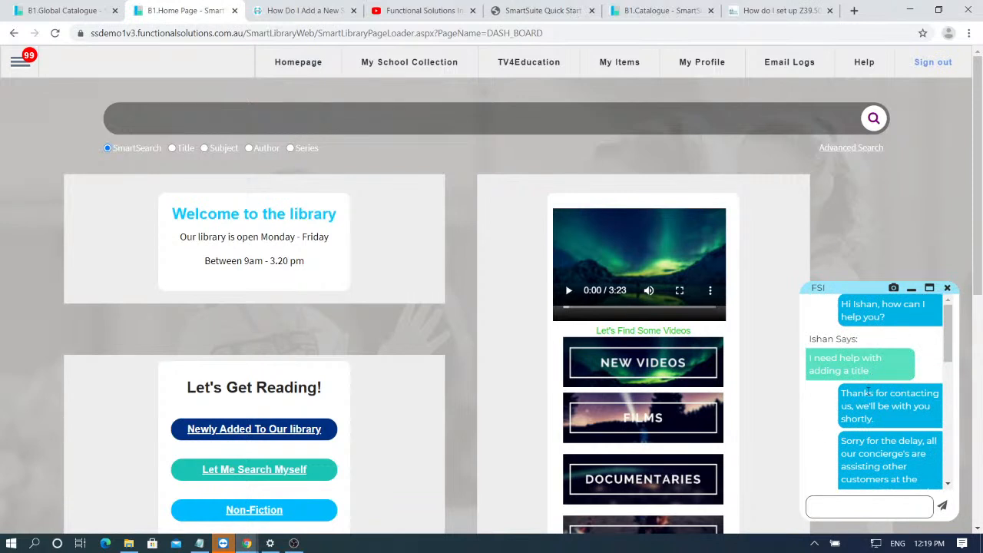
pyautogui.scroll(-1, 868, 391)
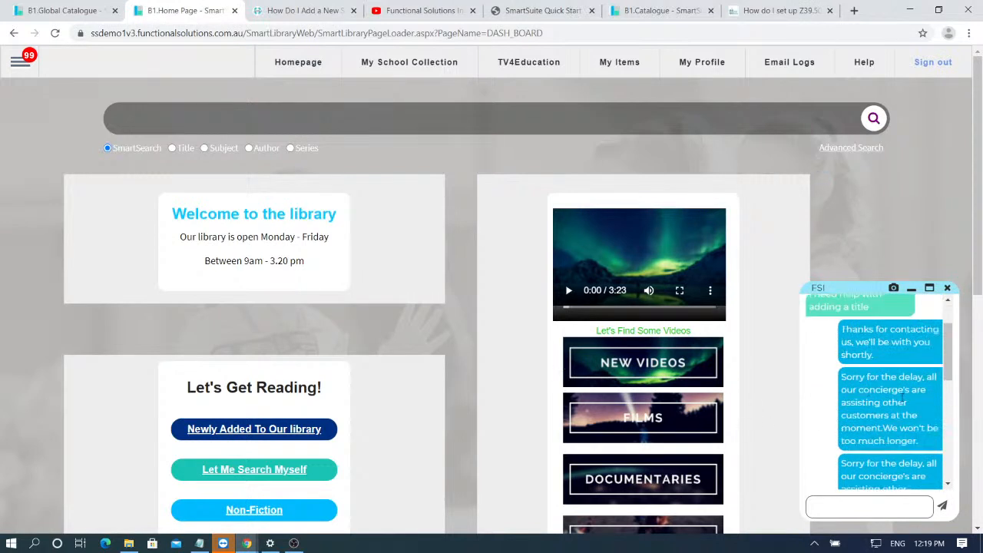
pyautogui.scroll(-5, 877, 416)
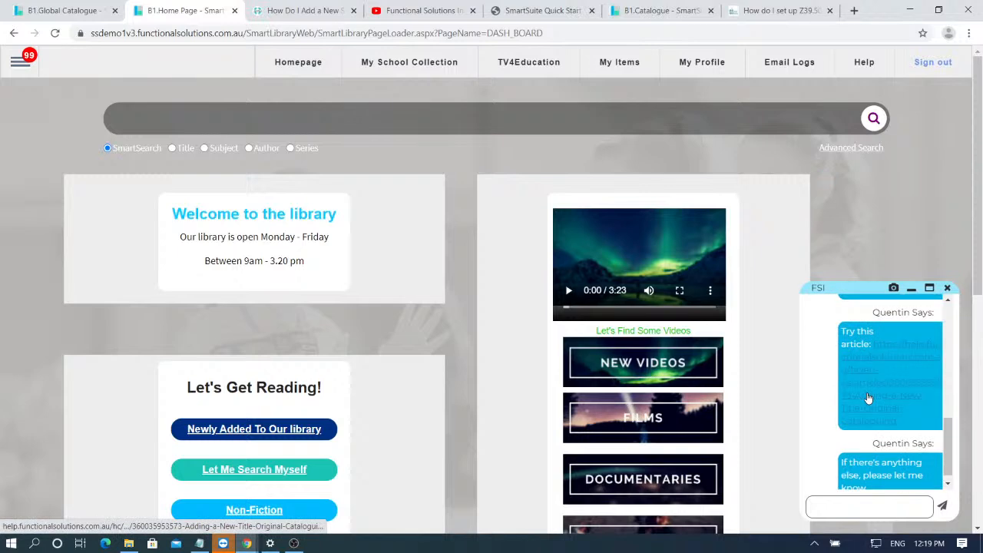
pyautogui.scroll(-1, 867, 399)
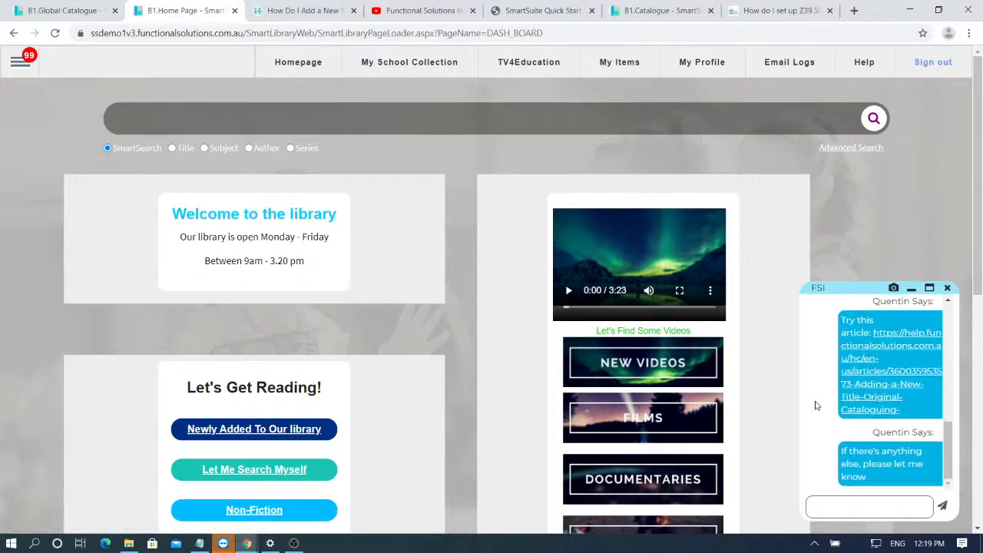
pyautogui.click(898, 393)
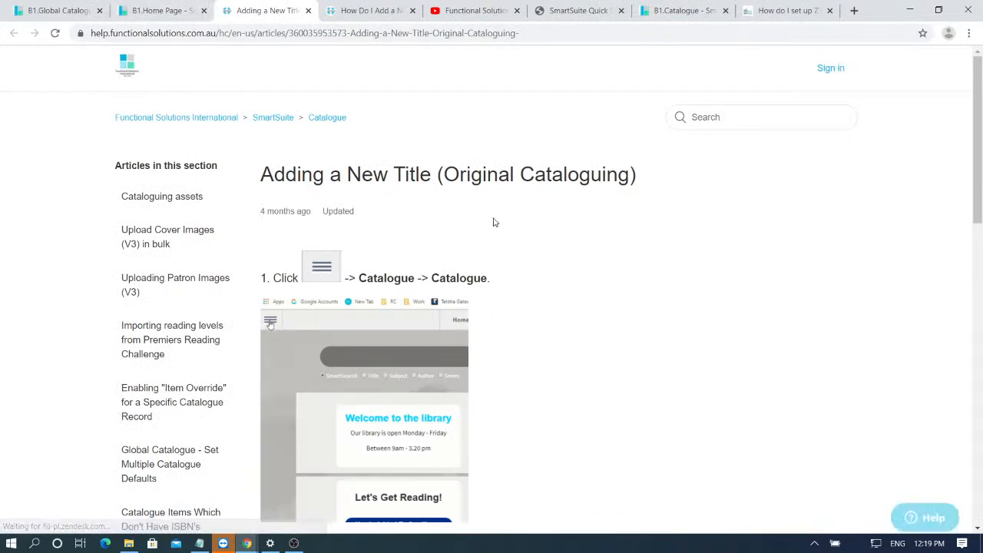
pyautogui.scroll(-5, 608, 237)
pyautogui.scroll(-8, 595, 234)
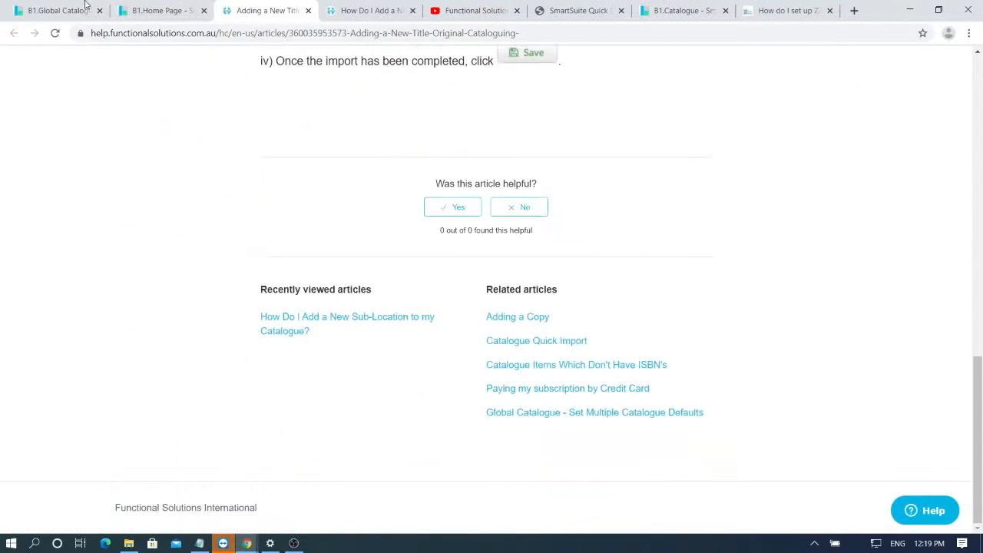
pyautogui.click(124, 8)
pyautogui.click(883, 510)
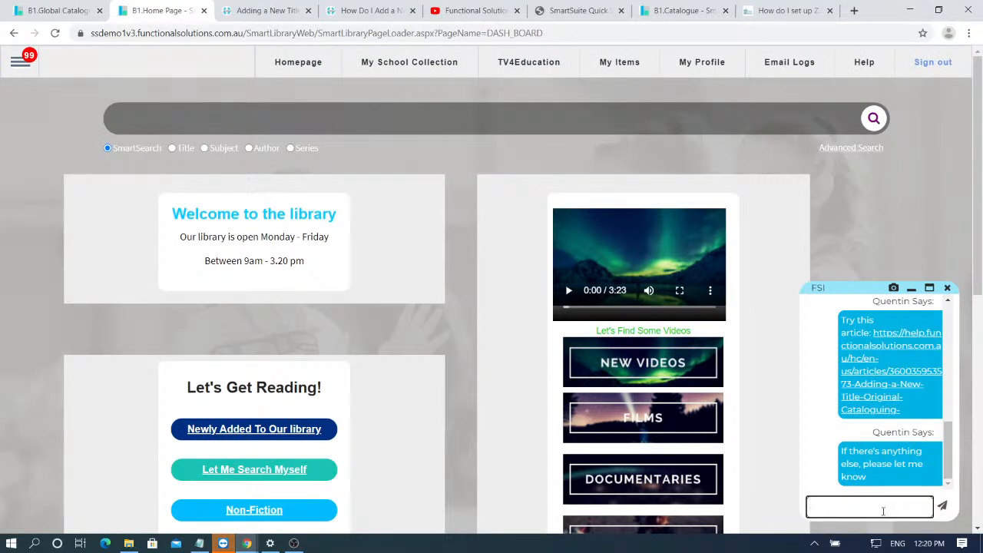
# - Send the chat message 'Thank you so much it worked out perfectly'
pyautogui.write('Thank you so much it worked')
pyautogui.press('BackSpace')
pyautogui.write('ed')
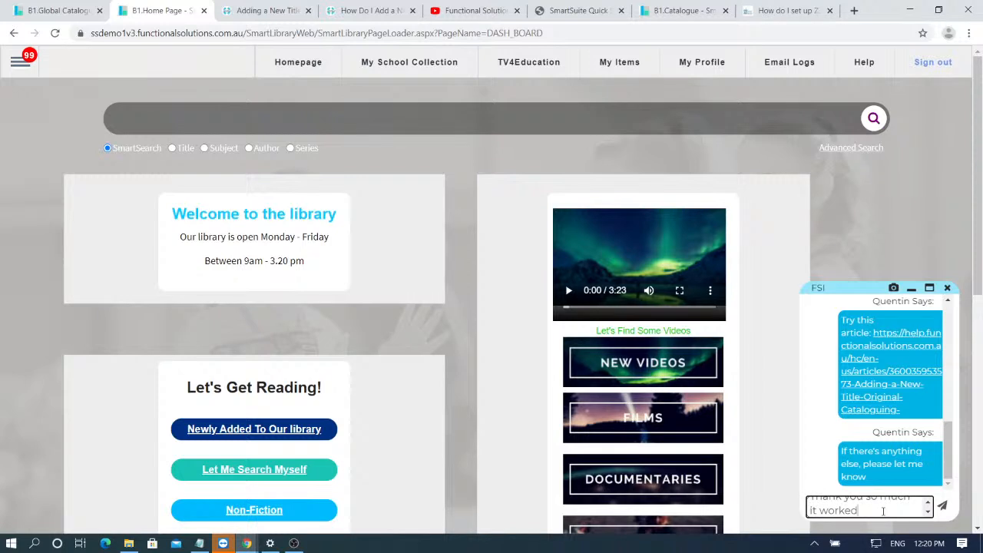
pyautogui.write(' out per')
pyautogui.write('fectly')
pyautogui.press('Return')
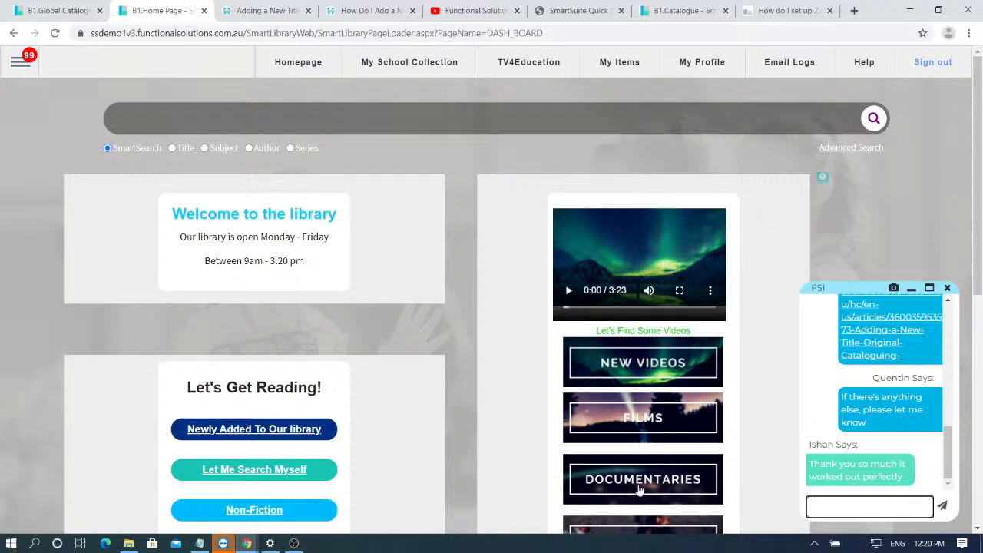
# - Close the chat with OK, then reopen it to read the agent's reply and minimize it
pyautogui.click(946, 288)
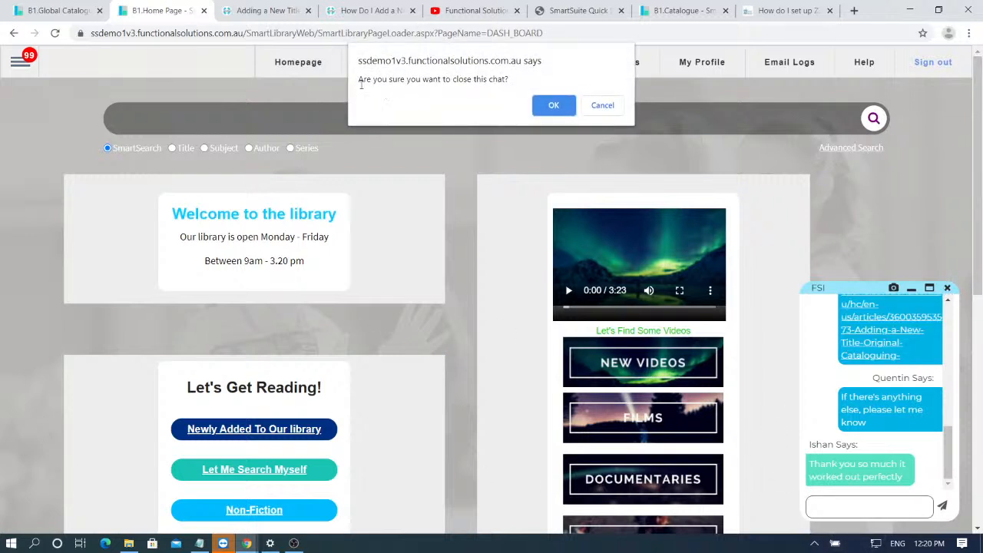
pyautogui.click(553, 107)
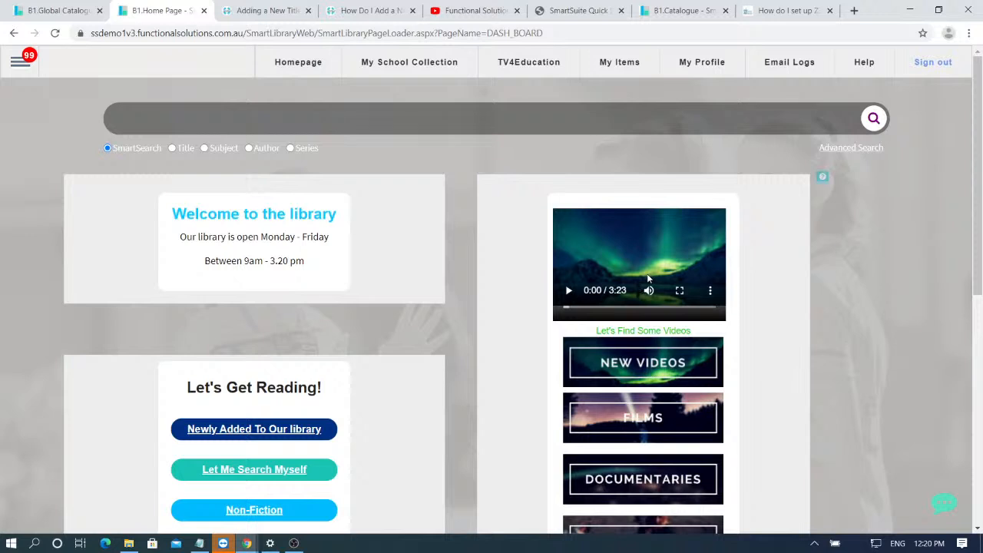
pyautogui.click(952, 502)
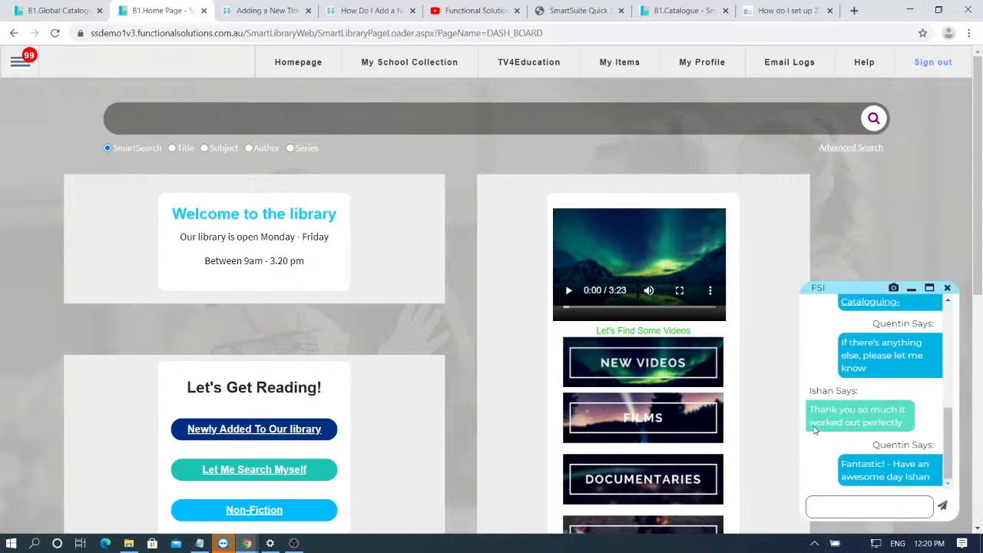
pyautogui.scroll(-5, 869, 422)
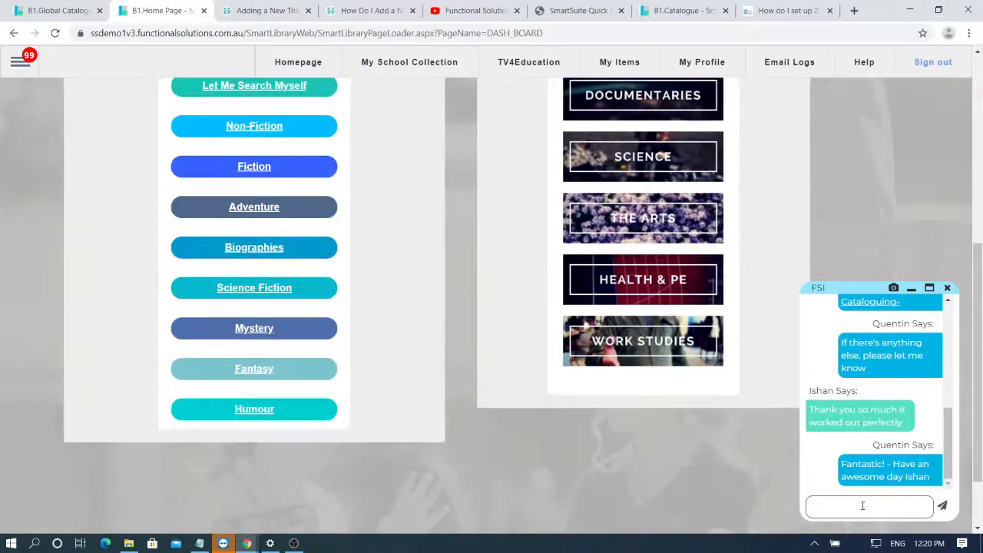
pyautogui.scroll(2, 357, 366)
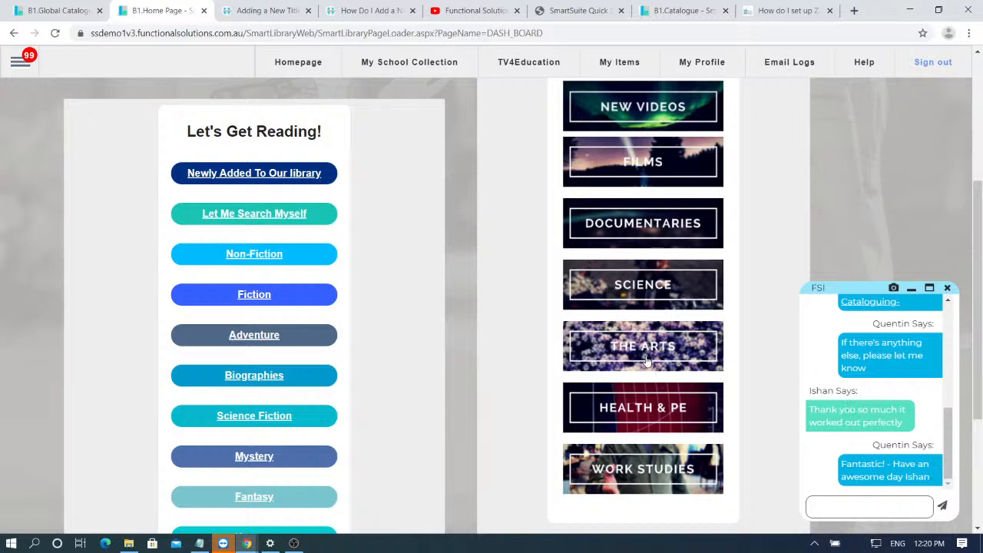
pyautogui.scroll(4, 646, 361)
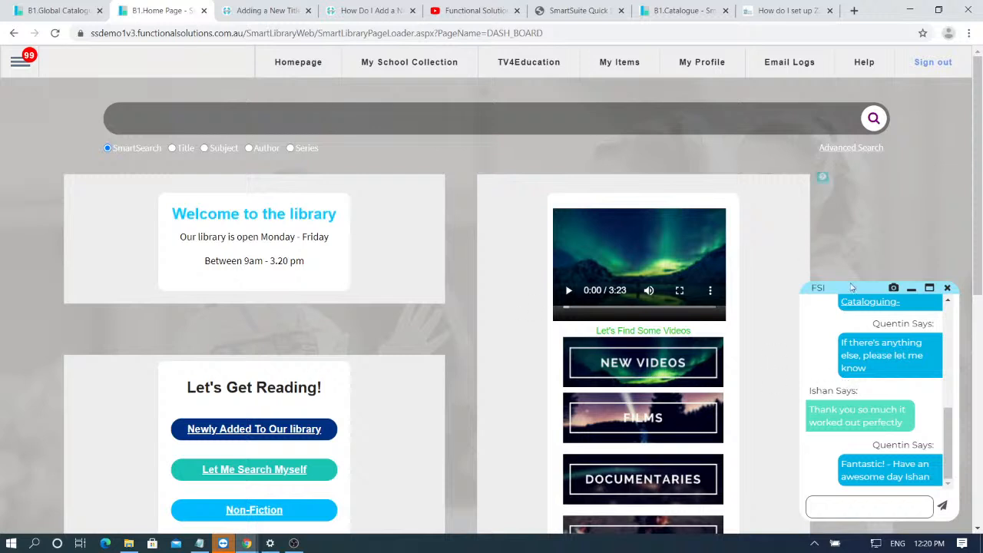
pyautogui.click(911, 289)
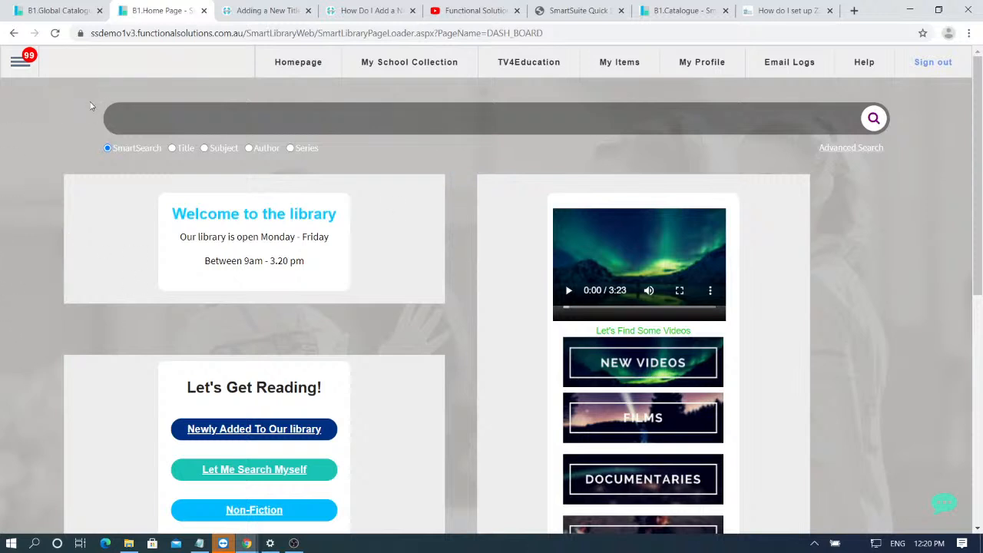
# - Reopen the chat, open and close the navigation menu, and minimize the chat again
pyautogui.click(944, 503)
pyautogui.click(37, 61)
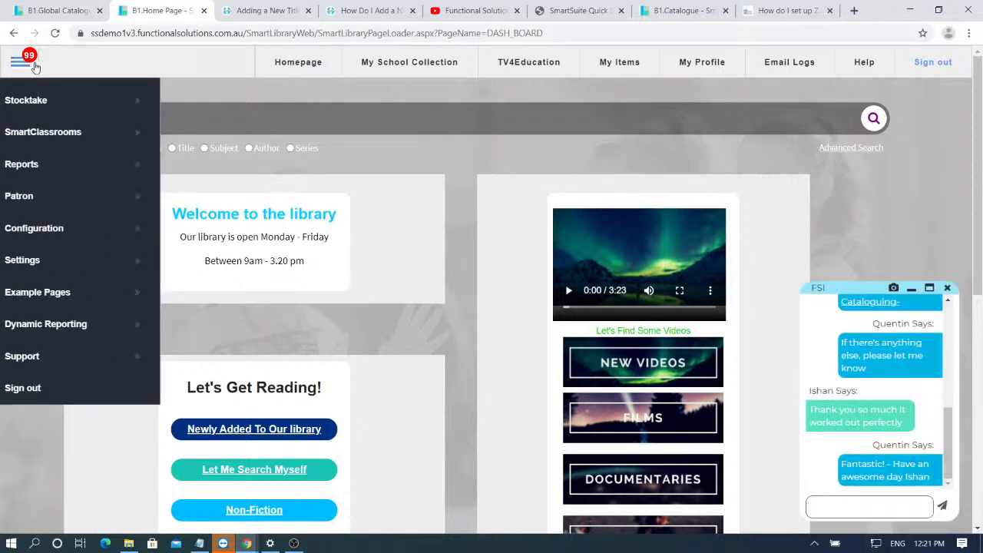
pyautogui.click(550, 172)
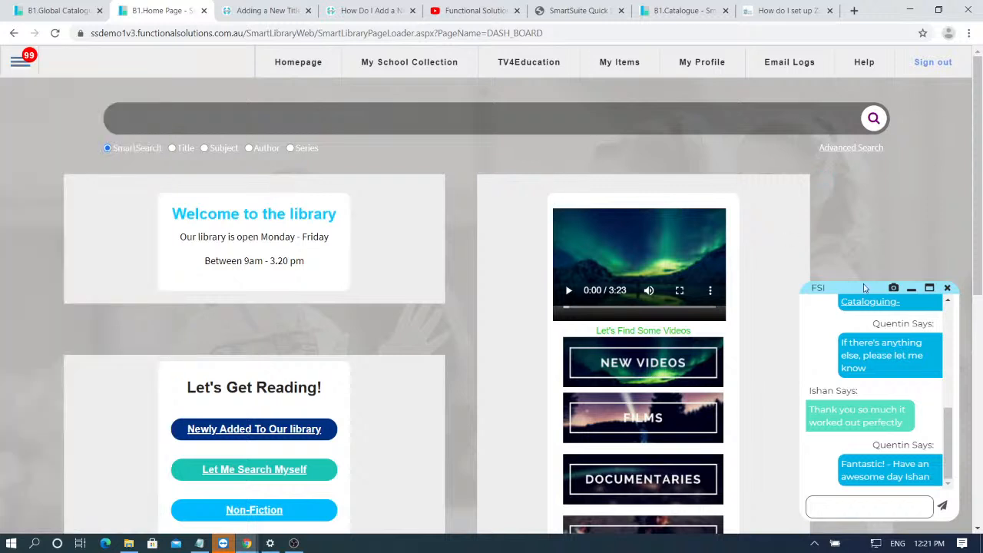
pyautogui.click(912, 289)
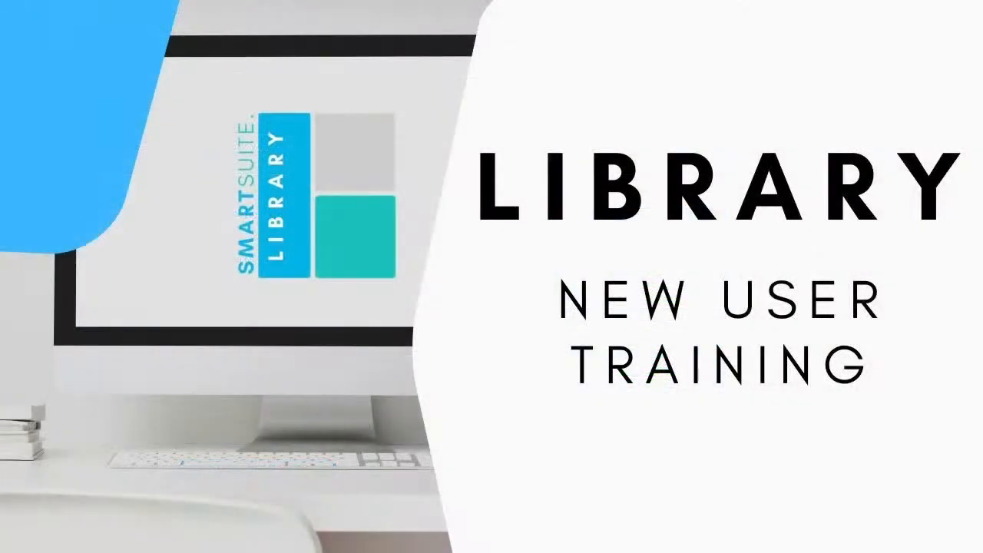